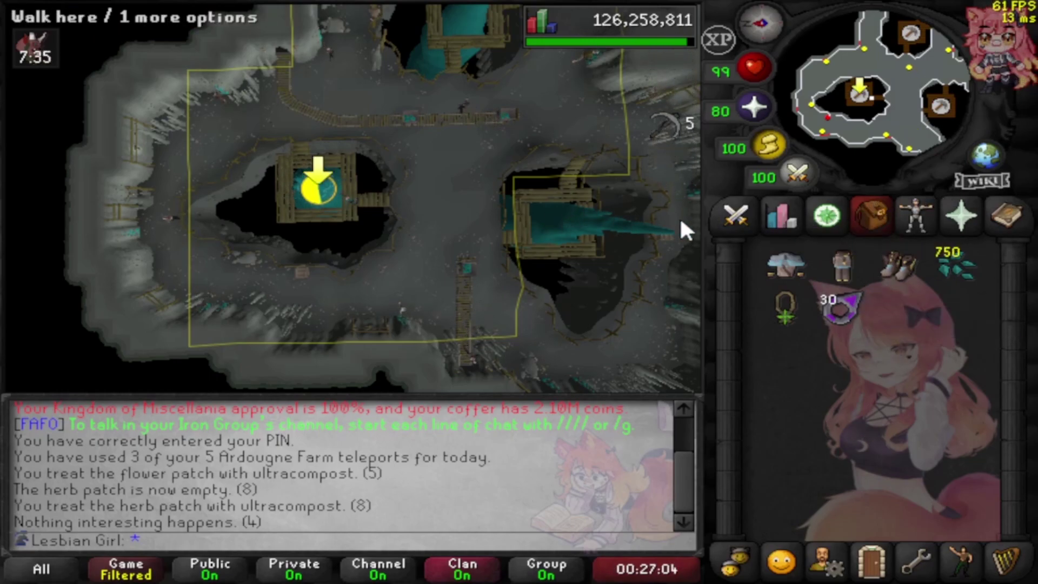
{"action": "left_click", "coordinate": [779, 223]}
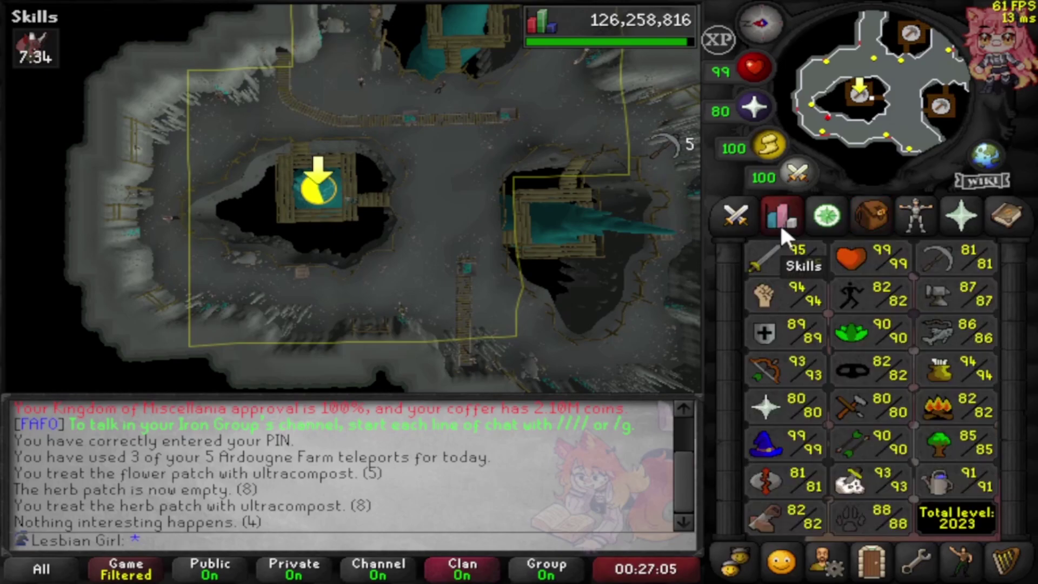
{"action": "left_click", "coordinate": [974, 215]}
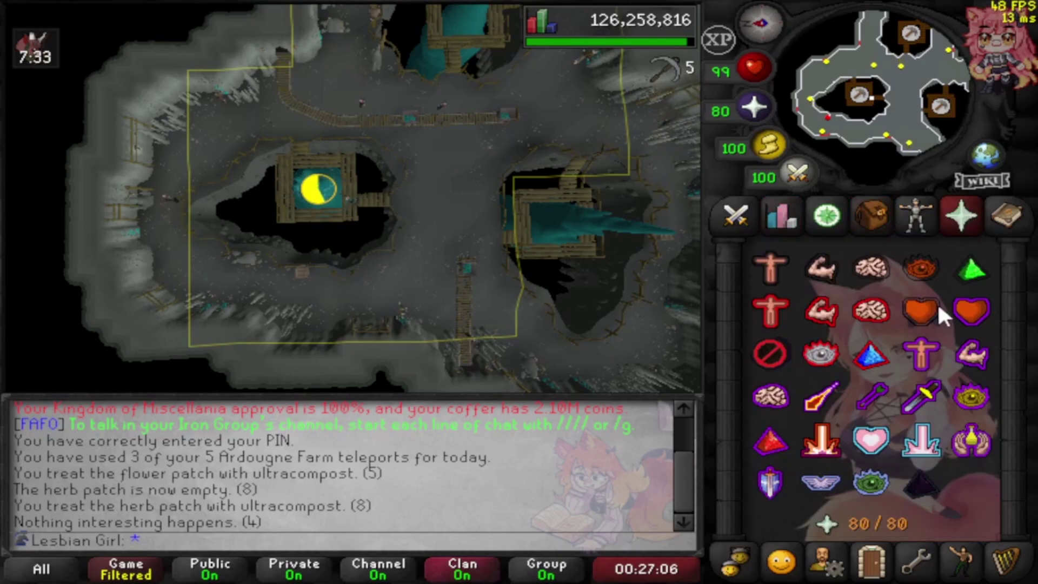
{"action": "left_click", "coordinate": [864, 214]}
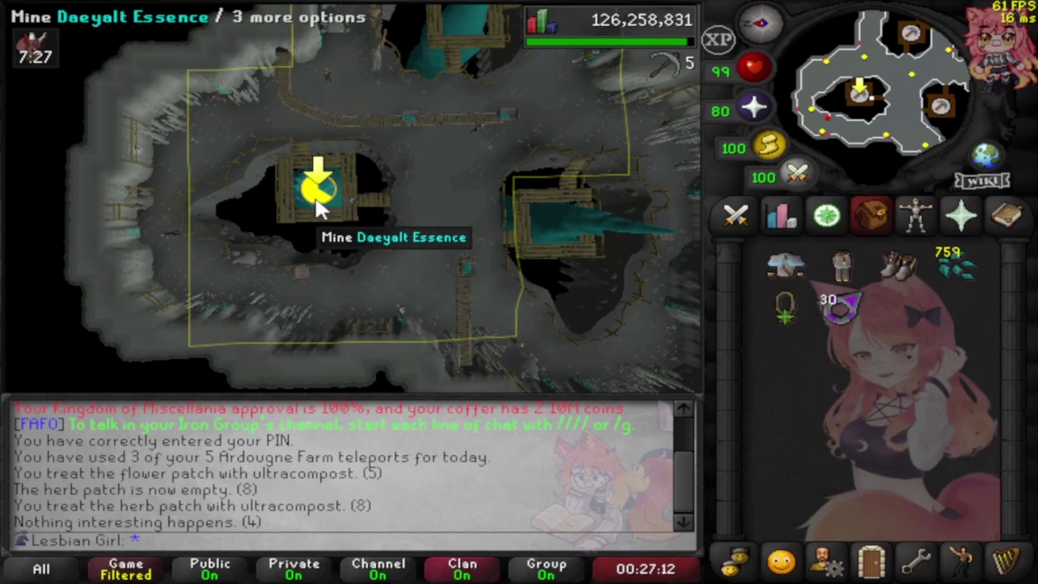
{"action": "left_click", "coordinate": [371, 177]}
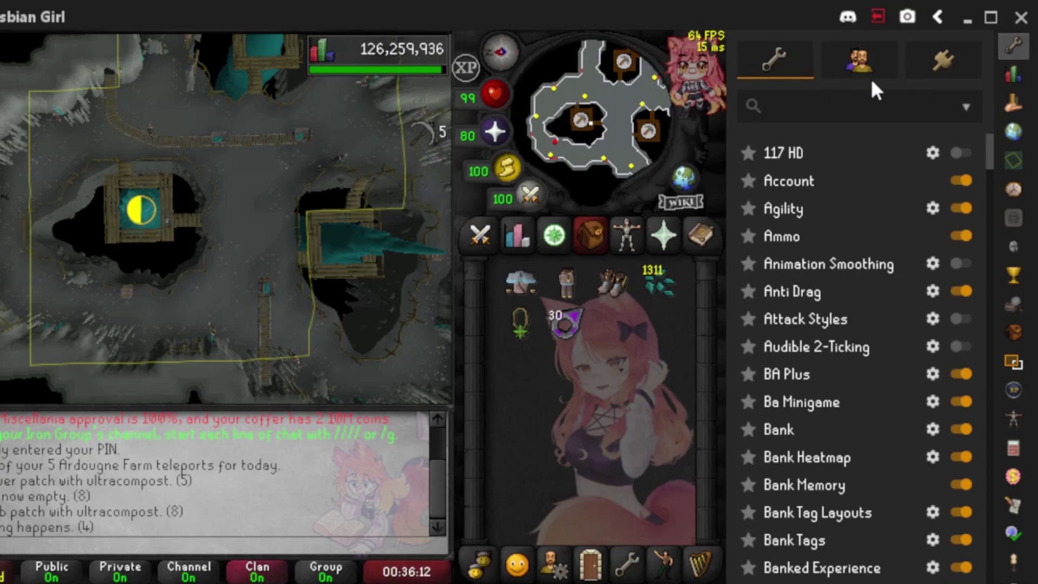
Search the external plugins in the Plugin Hub for "resource"
{"action": "left_click", "coordinate": [936, 64]}
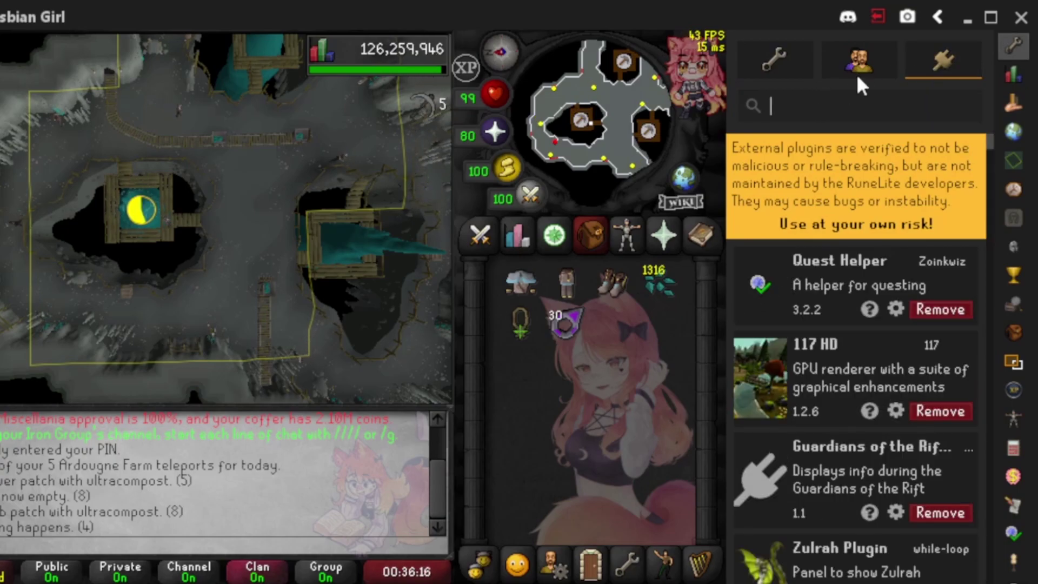
{"action": "type", "text": "resp"}
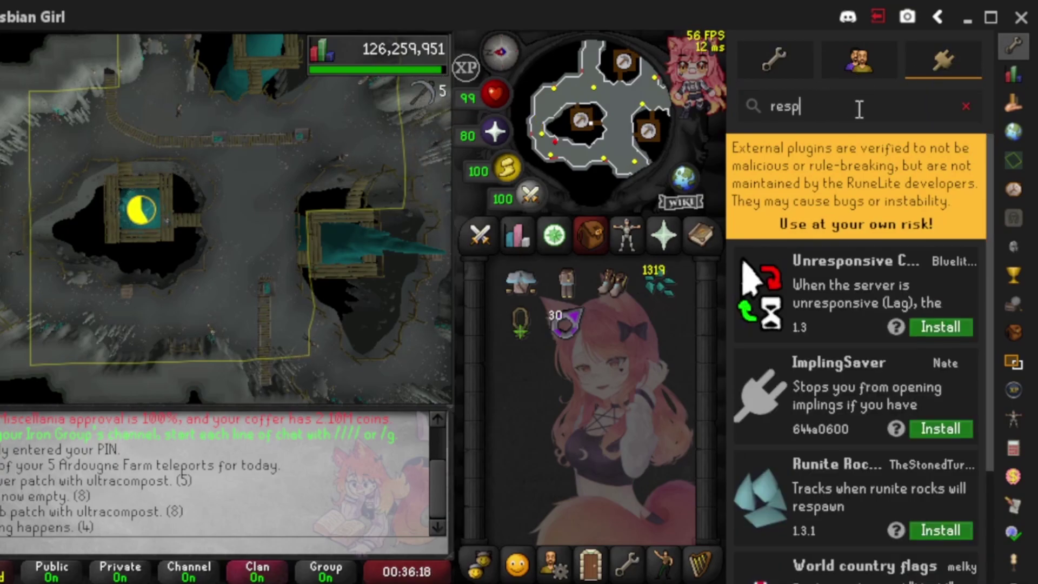
{"action": "key", "text": "BackSpace"}
{"action": "type", "text": "ource"}
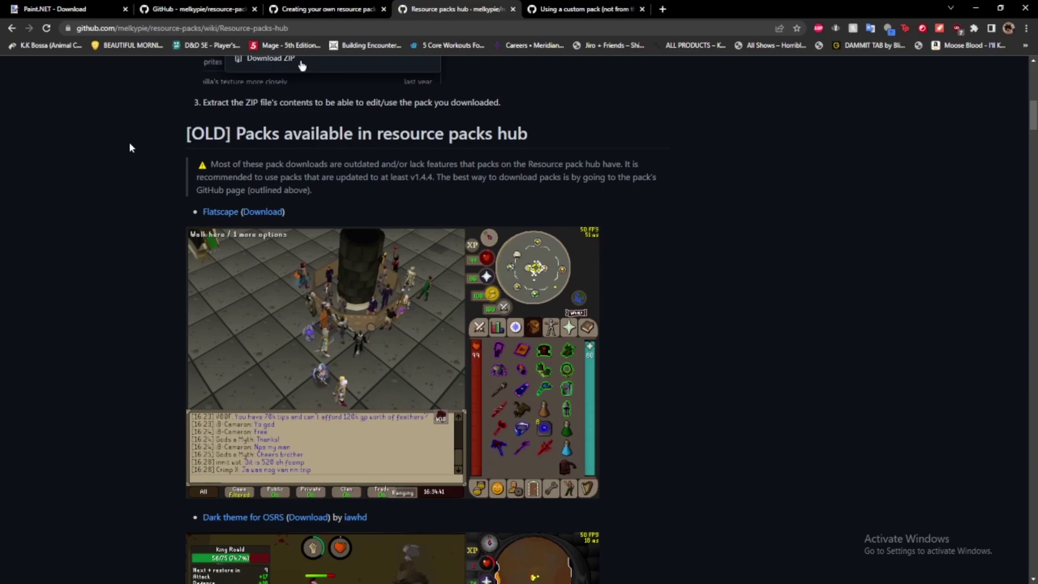
Switch to the browser and examine the preview images of the old packs listed on the Resource packs hub wiki page
{"action": "scroll", "coordinate": [148, 186], "scroll_direction": "down", "scroll_amount": 5}
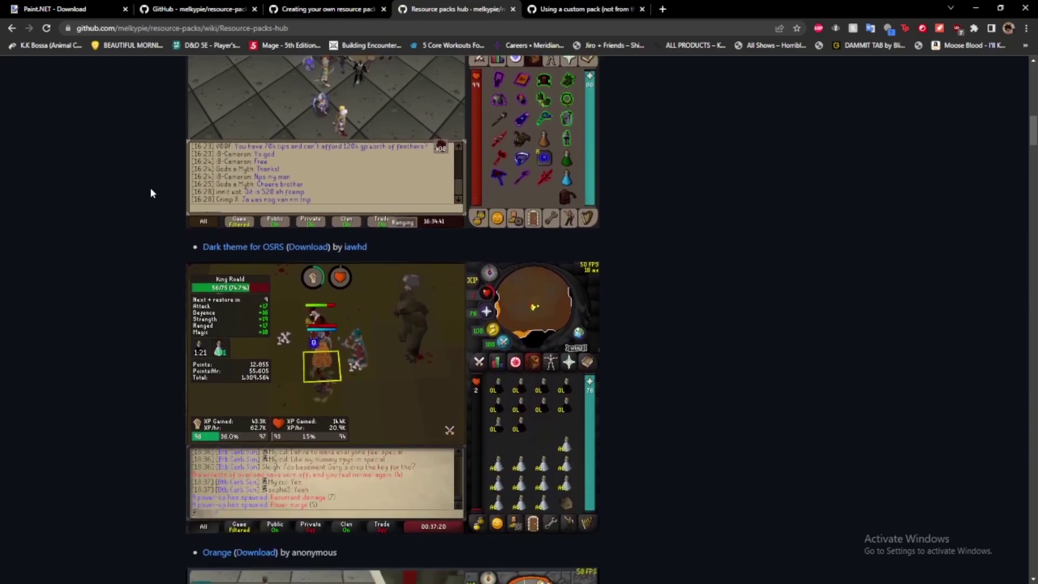
{"action": "scroll", "coordinate": [130, 179], "scroll_direction": "down", "scroll_amount": 2}
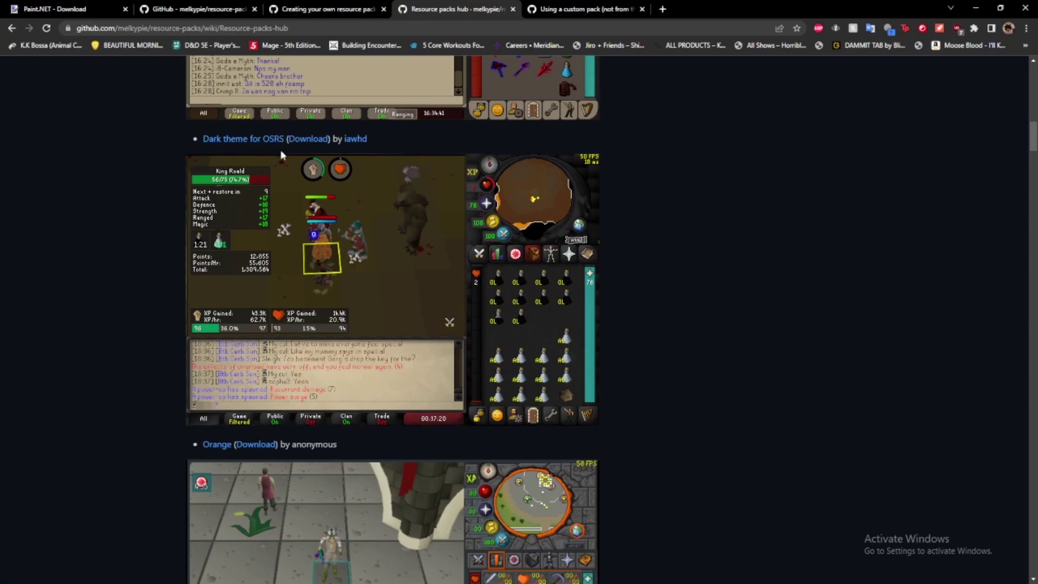
{"action": "scroll", "coordinate": [129, 163], "scroll_direction": "down", "scroll_amount": 15}
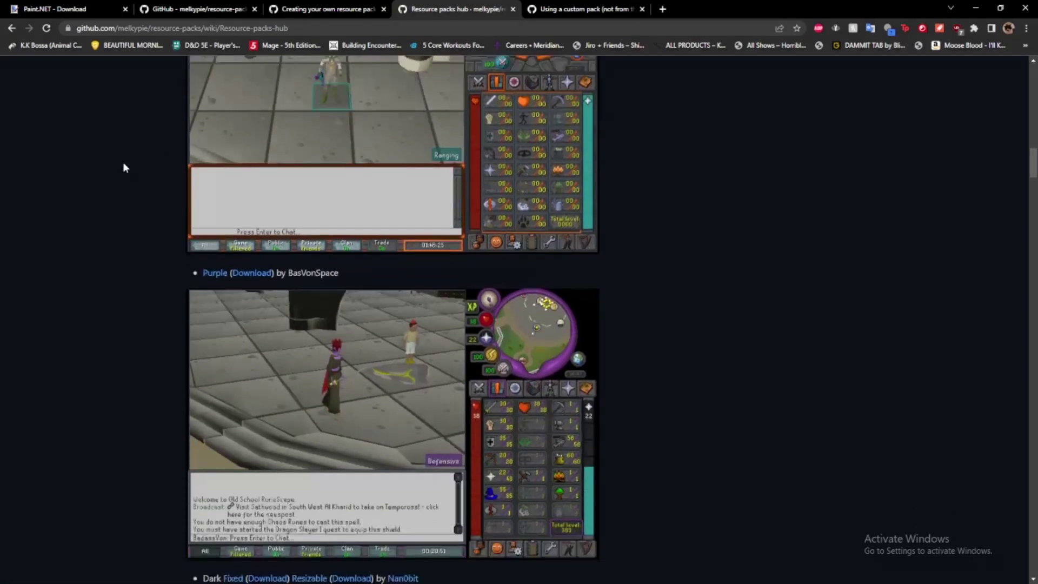
{"action": "scroll", "coordinate": [125, 165], "scroll_direction": "down", "scroll_amount": 8}
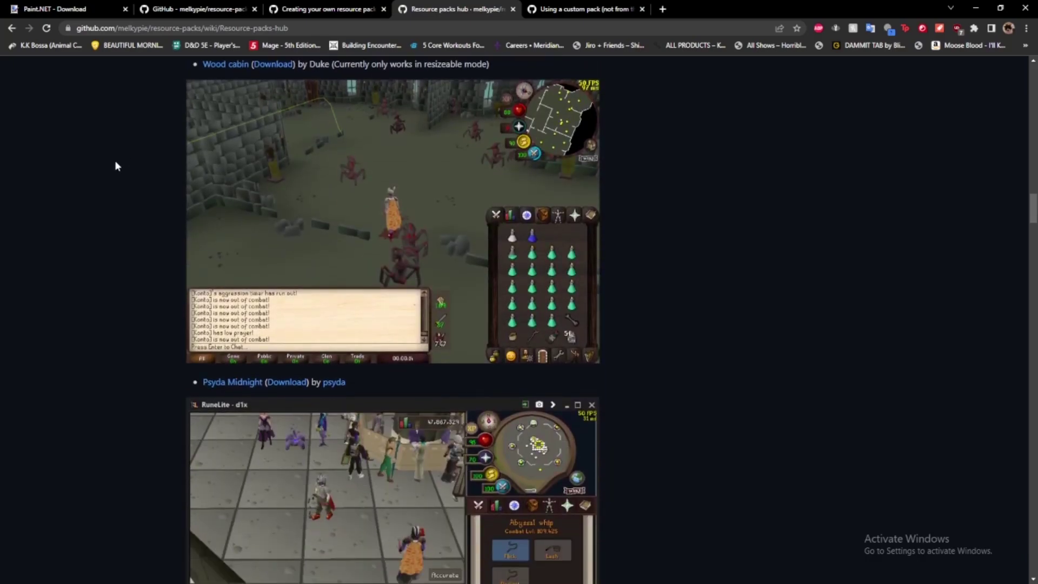
{"action": "scroll", "coordinate": [123, 201], "scroll_direction": "down", "scroll_amount": 8}
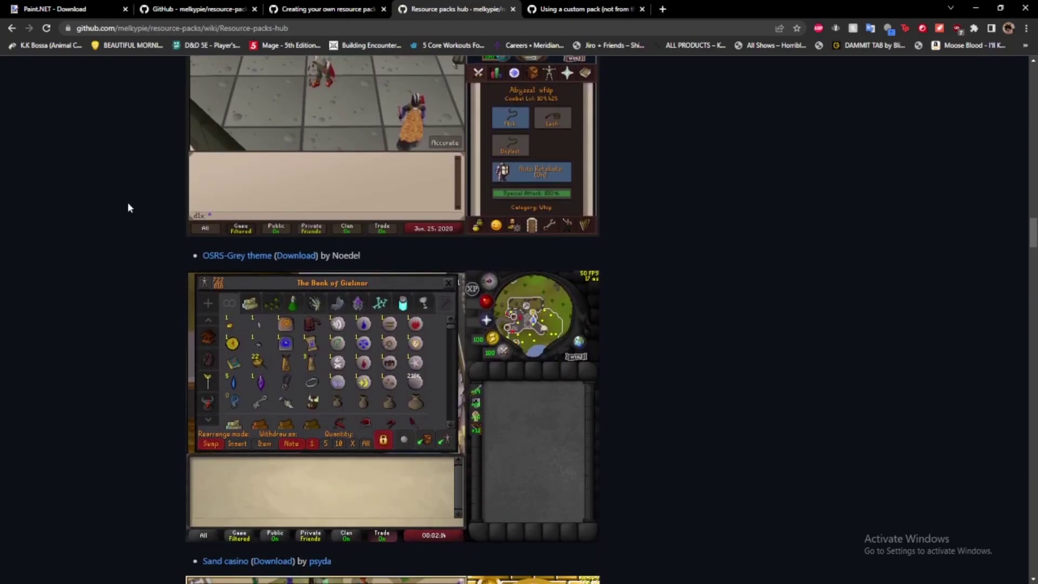
{"action": "scroll", "coordinate": [130, 199], "scroll_direction": "down", "scroll_amount": 5}
{"action": "scroll", "coordinate": [134, 197], "scroll_direction": "up", "scroll_amount": 20}
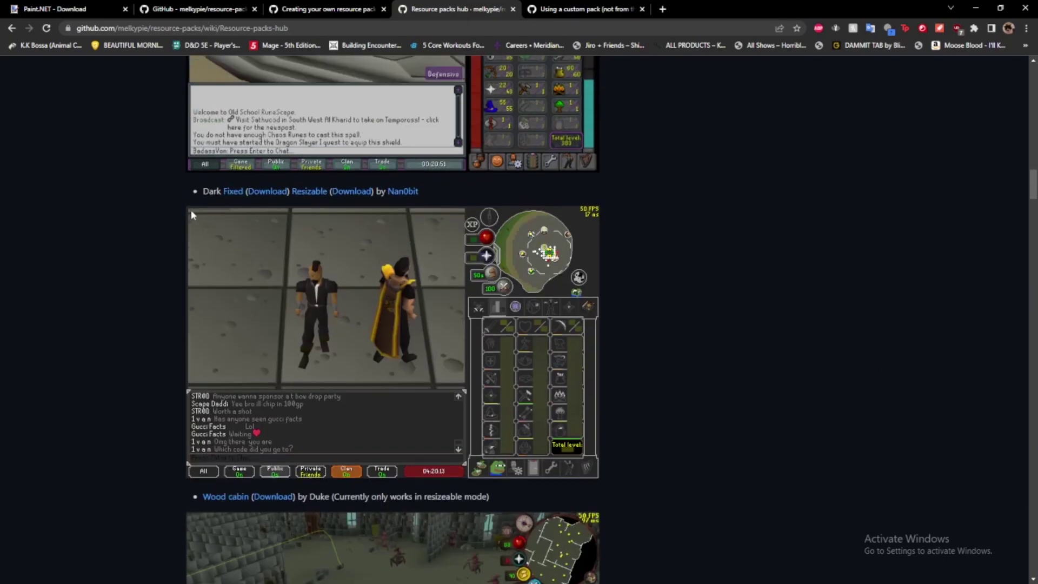
{"action": "scroll", "coordinate": [192, 215], "scroll_direction": "up", "scroll_amount": 20}
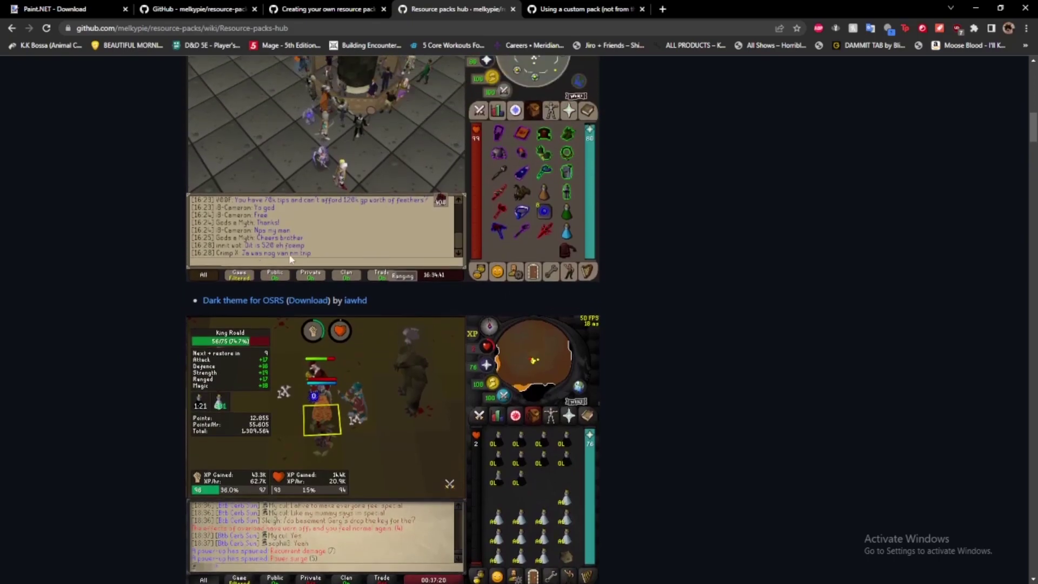
Download the Dark theme for OSRS pack as resource-packs-pack-osrs-dark into the Resource Pack Hub folder on the desktop
{"action": "left_click", "coordinate": [311, 301]}
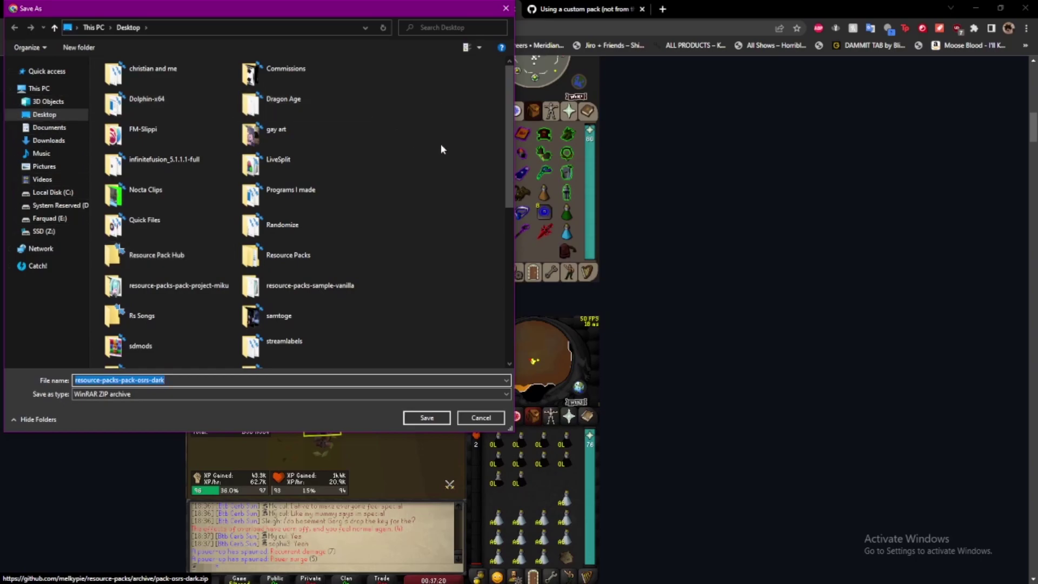
{"action": "double_click", "coordinate": [171, 264]}
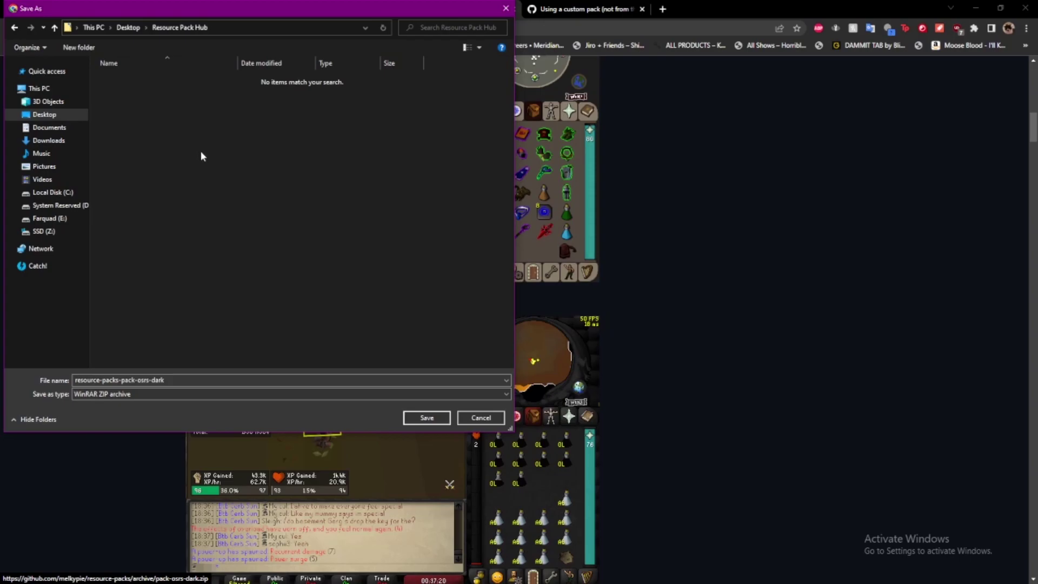
{"action": "left_click", "coordinate": [427, 418]}
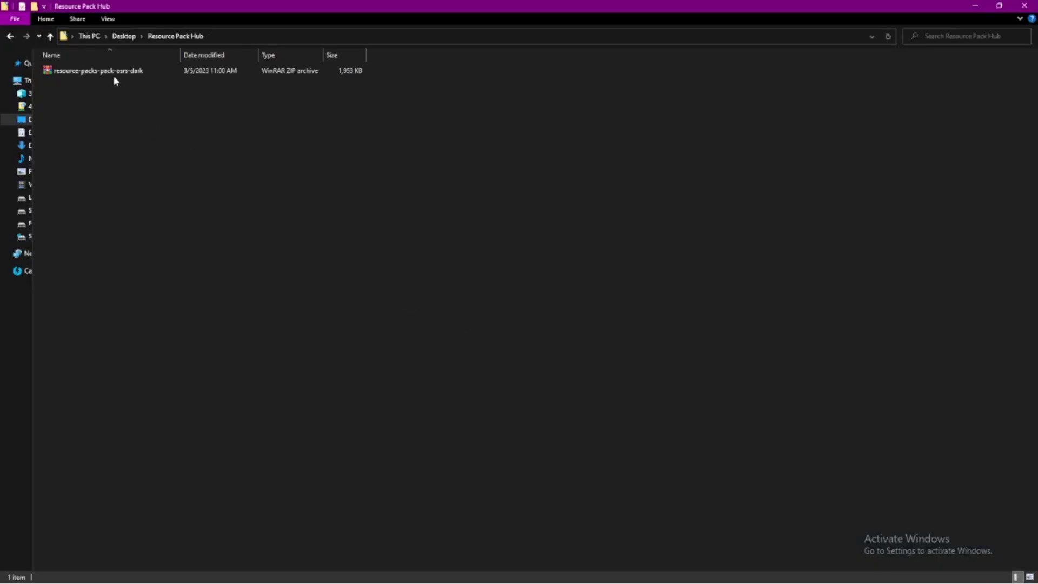
Extract the resource-packs-pack-osrs-dark archive directly inside the Resource Pack Hub folder
{"action": "left_click", "coordinate": [113, 75]}
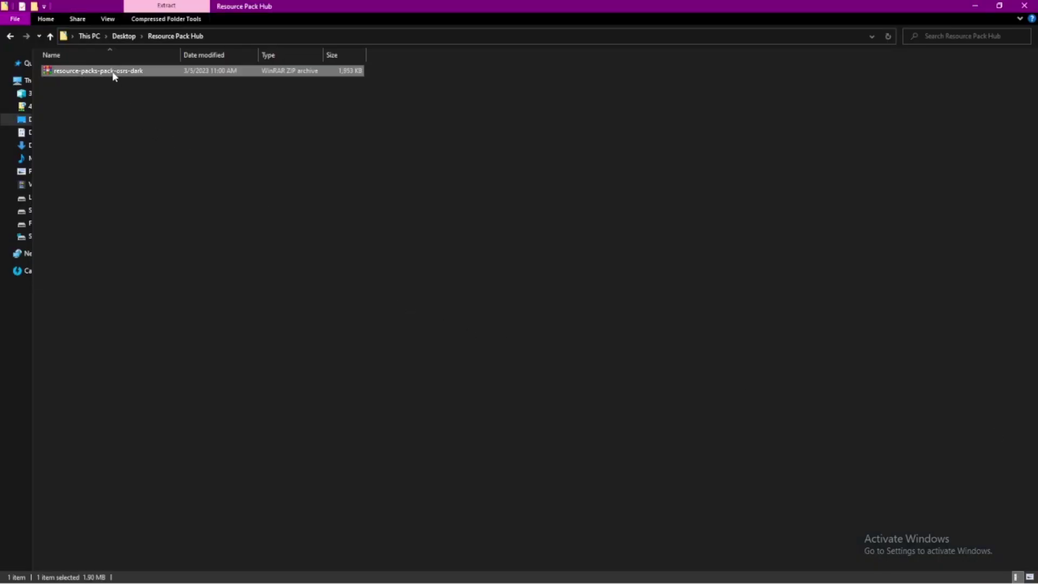
{"action": "right_click", "coordinate": [112, 72]}
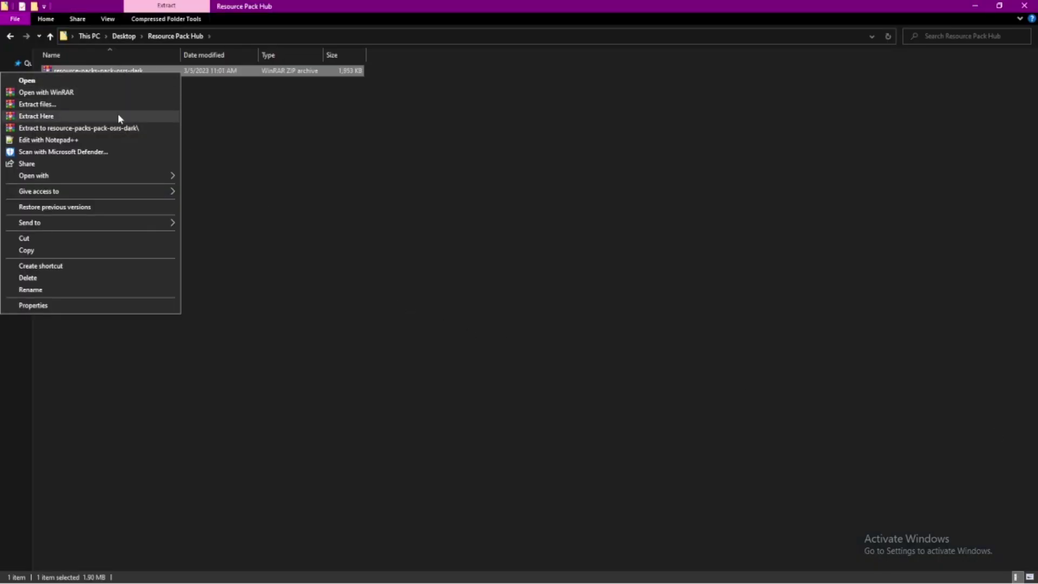
{"action": "left_click", "coordinate": [119, 118]}
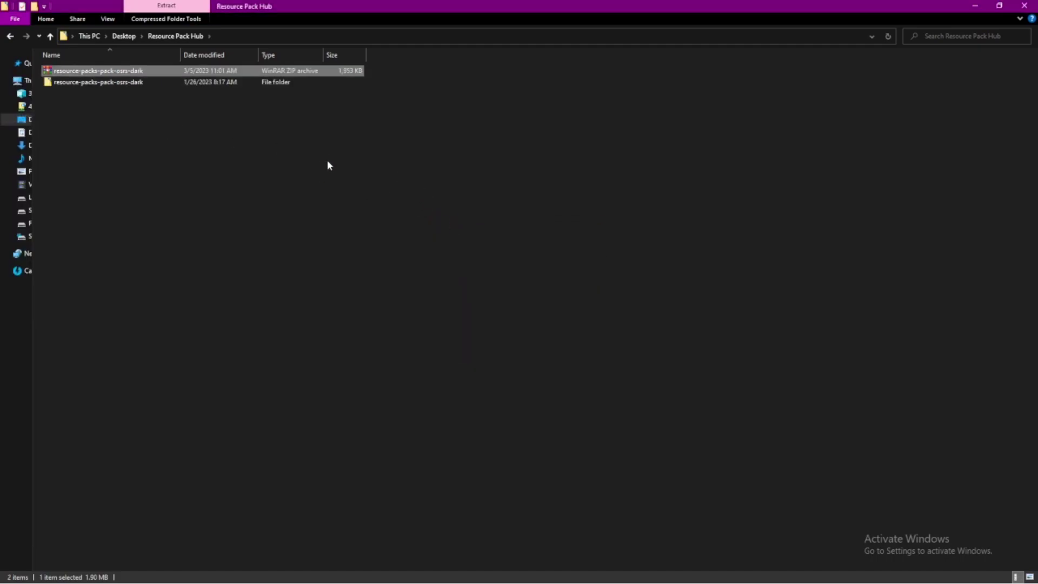
Open the background image from the extracted pack's chatbox folder in paint.net, clearing the Layers window away from the image
{"action": "double_click", "coordinate": [101, 82]}
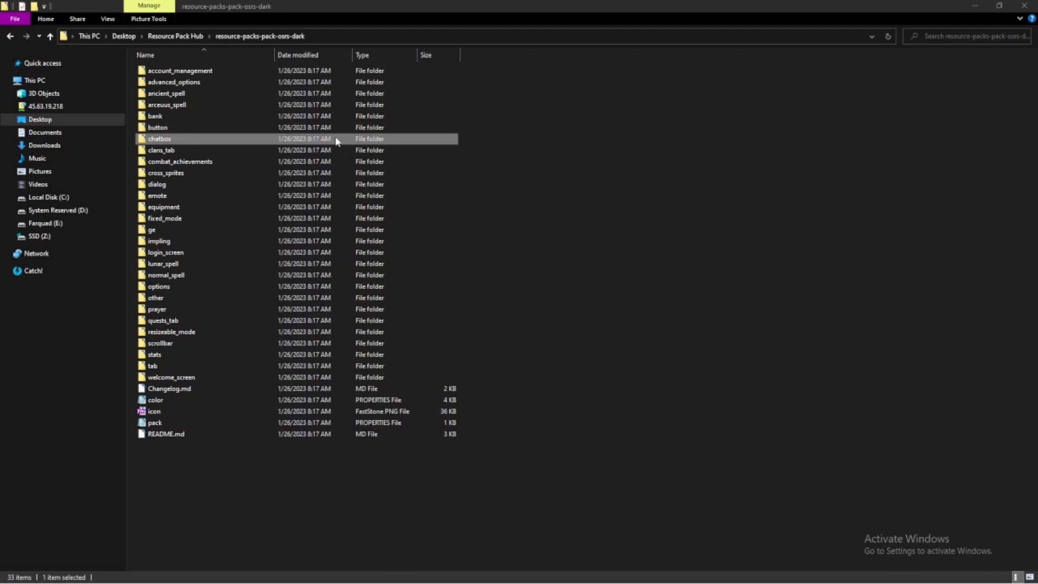
{"action": "double_click", "coordinate": [181, 139]}
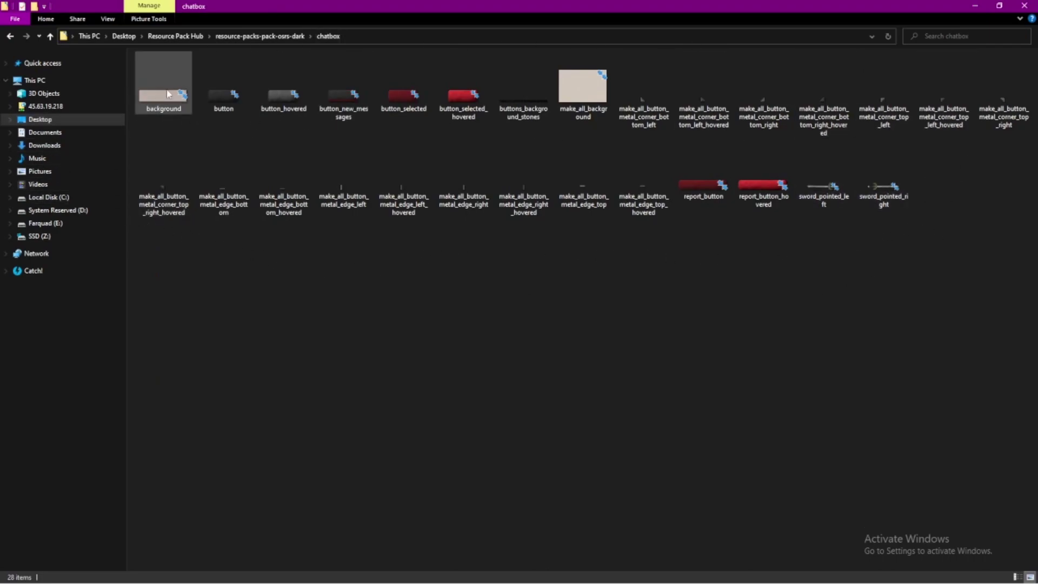
{"action": "mouse_move", "coordinate": [167, 88]}
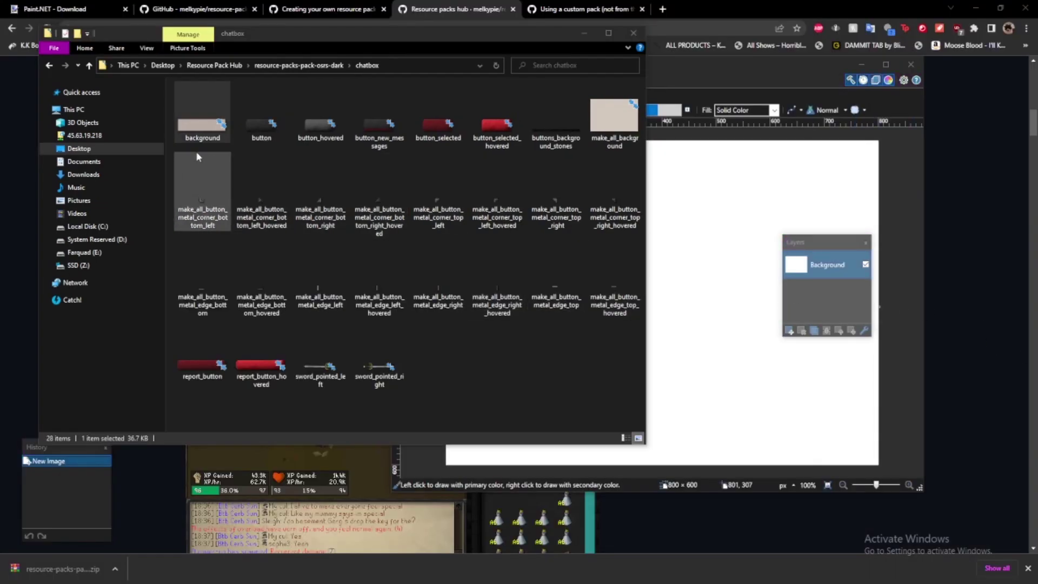
{"action": "mouse_move", "coordinate": [209, 115]}
{"action": "left_mouse_down"}
{"action": "mouse_move", "coordinate": [787, 235]}
{"action": "mouse_move", "coordinate": [747, 230]}
{"action": "left_mouse_up"}
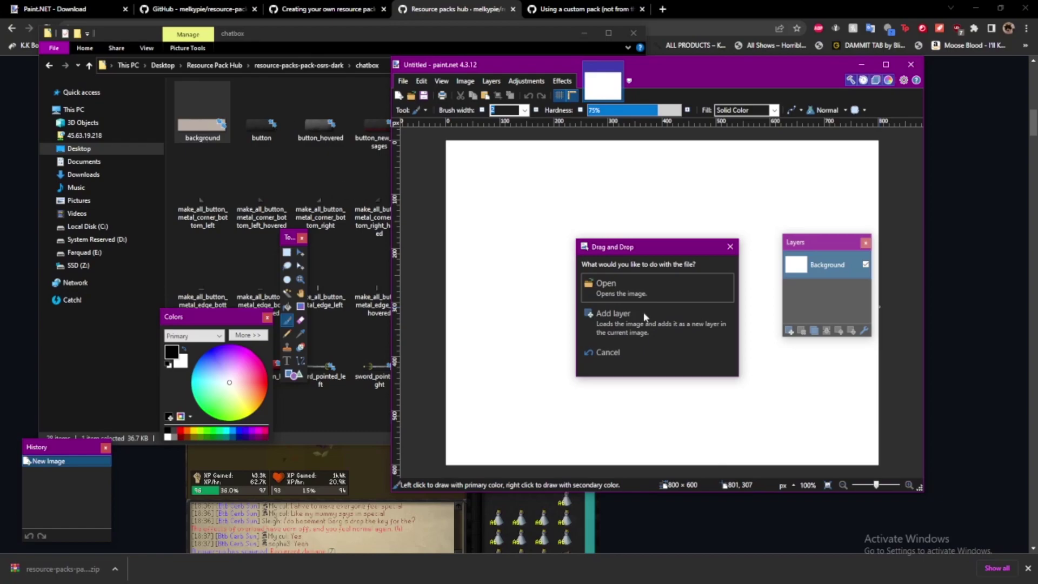
{"action": "left_click", "coordinate": [616, 287]}
{"action": "left_click_drag", "start_coordinate": [820, 248], "coordinate": [880, 207]}
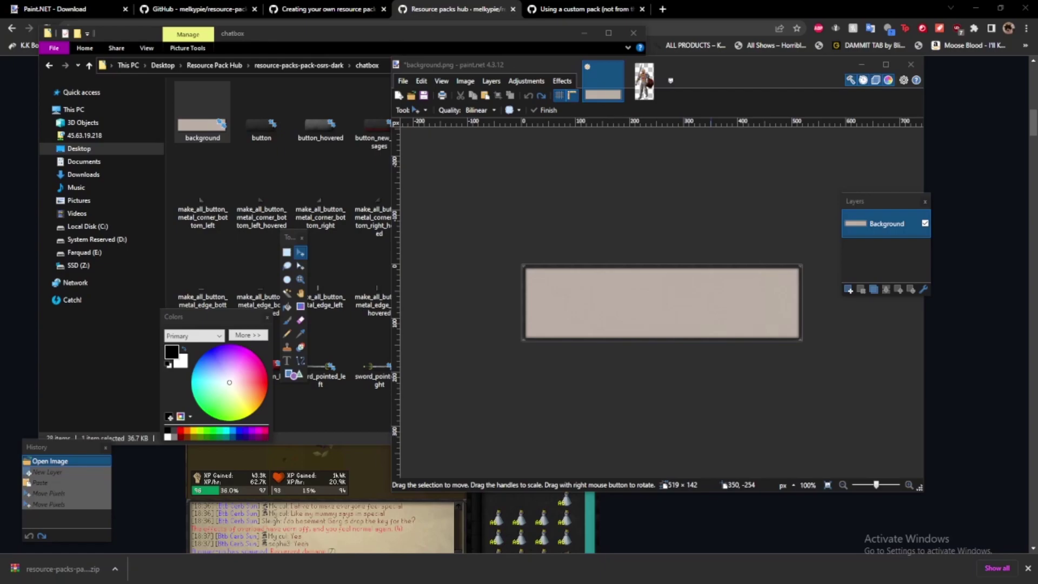
Open Vannaka.png as a separate image in paint.net and add a new layer to background.png
{"action": "left_click_drag", "start_coordinate": [709, 188], "coordinate": [709, 249]}
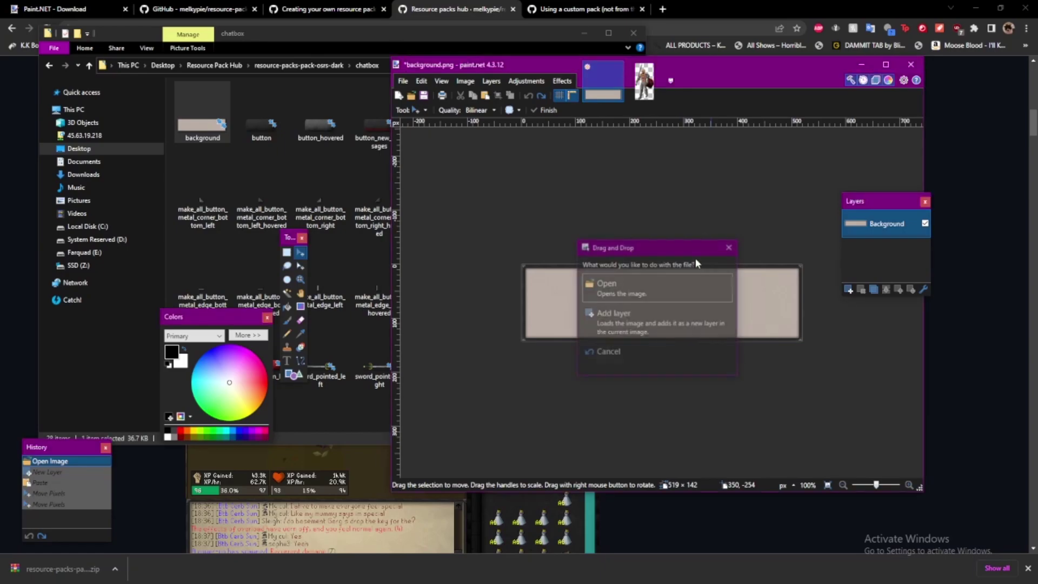
{"action": "left_click", "coordinate": [651, 296]}
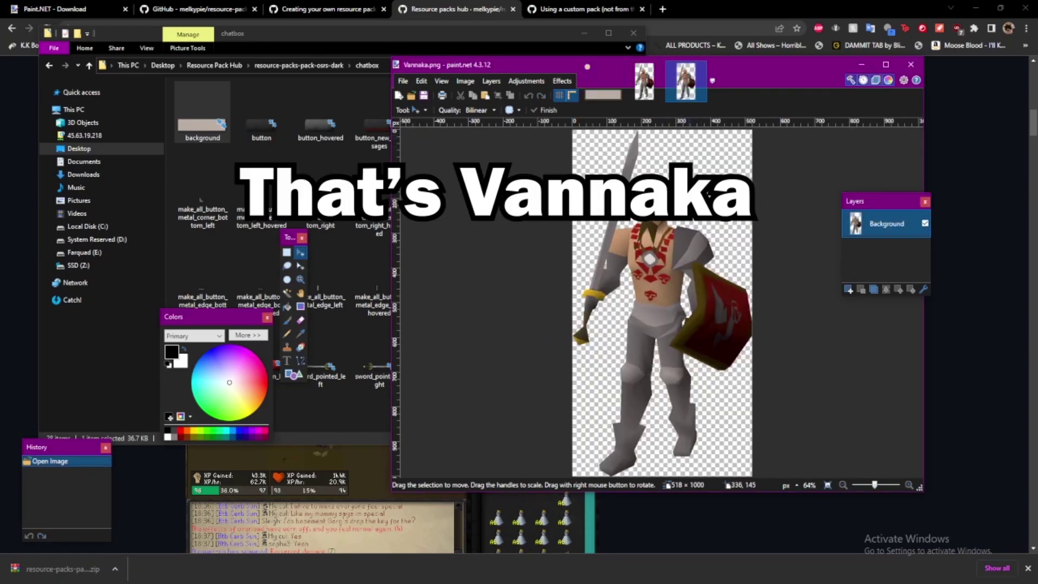
{"action": "left_click", "coordinate": [605, 96]}
{"action": "left_click", "coordinate": [849, 289]}
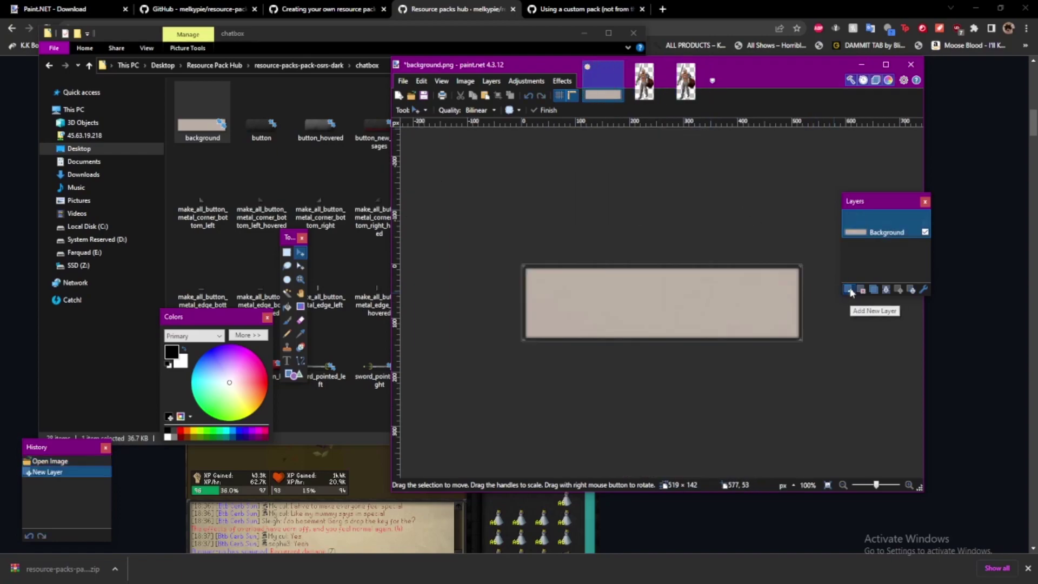
Copy the Vannaka picture and paste it onto the new layer of background.png, keeping the canvas size
{"action": "key", "text": "ctrl+Tab"}
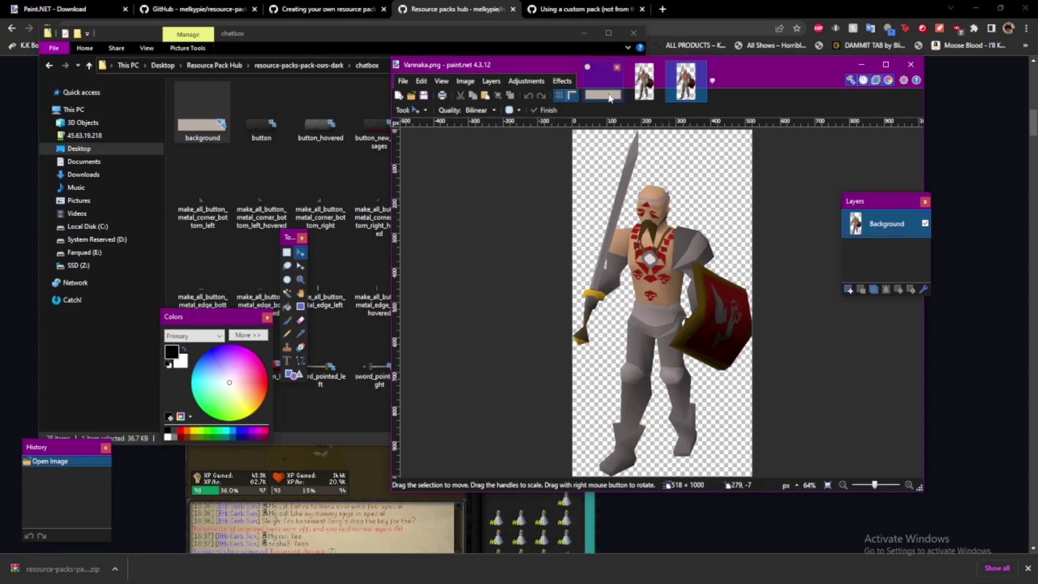
{"action": "key", "text": "ctrl+c"}
{"action": "key", "text": "ctrl+Tab"}
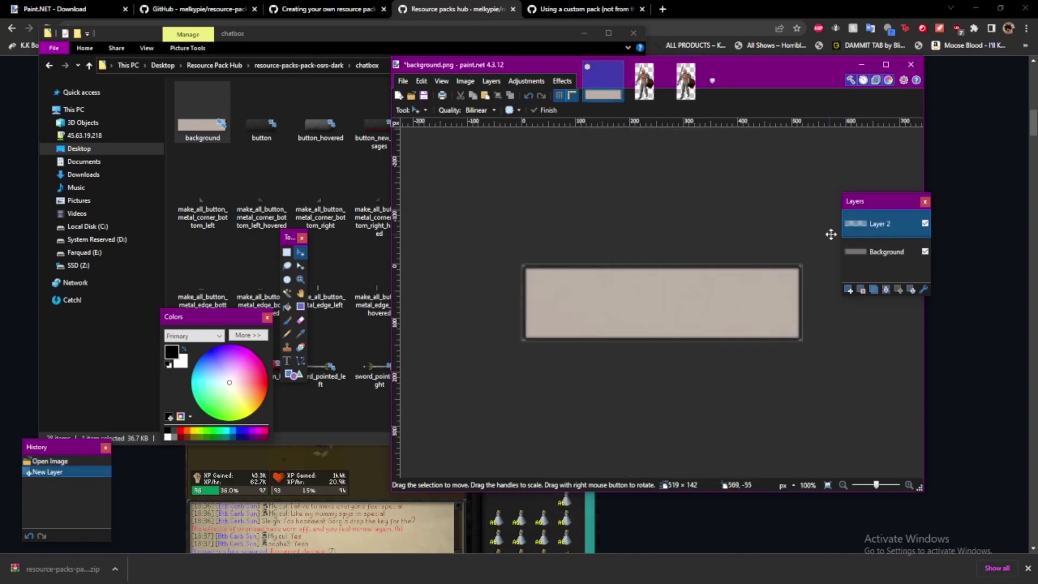
{"action": "key", "text": "ctrl+v"}
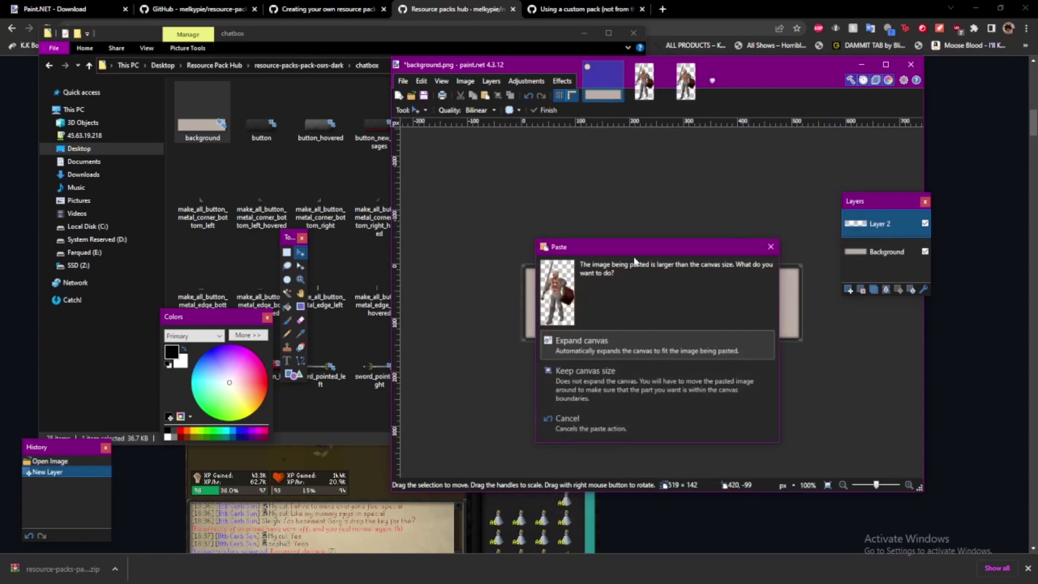
{"action": "left_click_drag", "start_coordinate": [632, 248], "coordinate": [616, 184]}
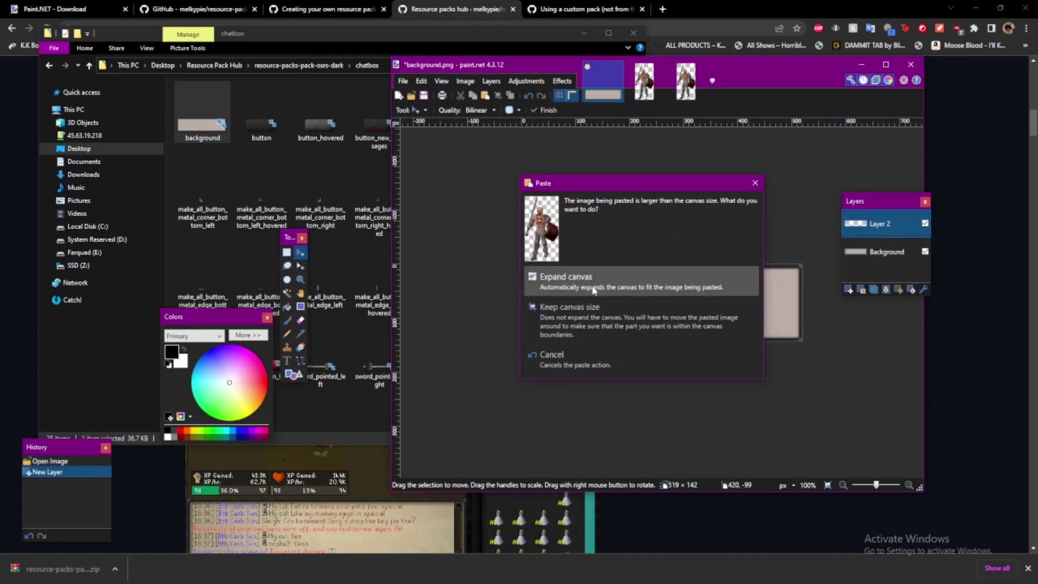
{"action": "left_click", "coordinate": [620, 324]}
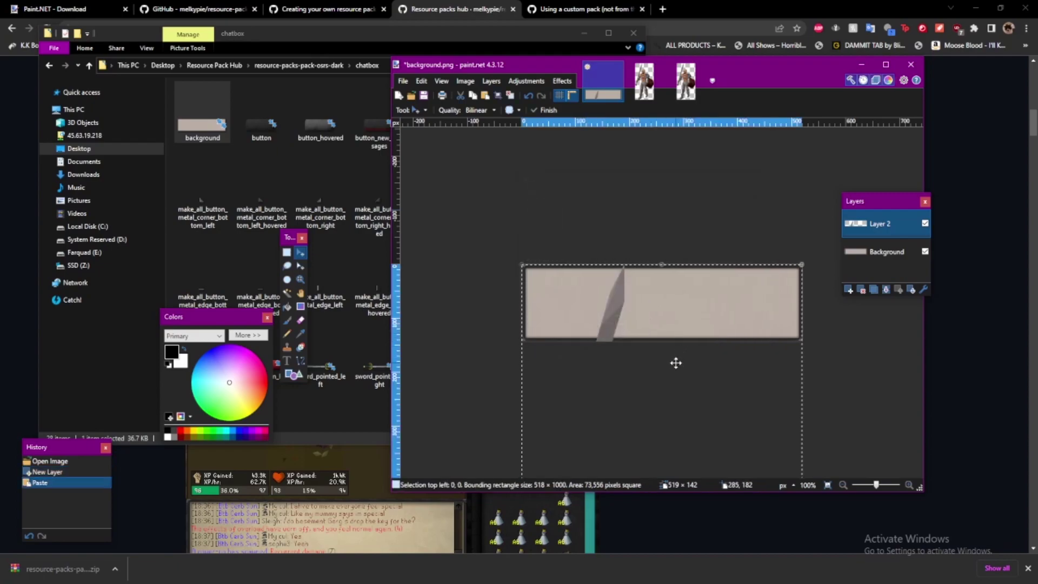
Shrink the pasted Vannaka picture to about 149 × 288 pixels and place its upper body at the right end of the background image
{"action": "left_click_drag", "start_coordinate": [676, 359], "coordinate": [598, 264]}
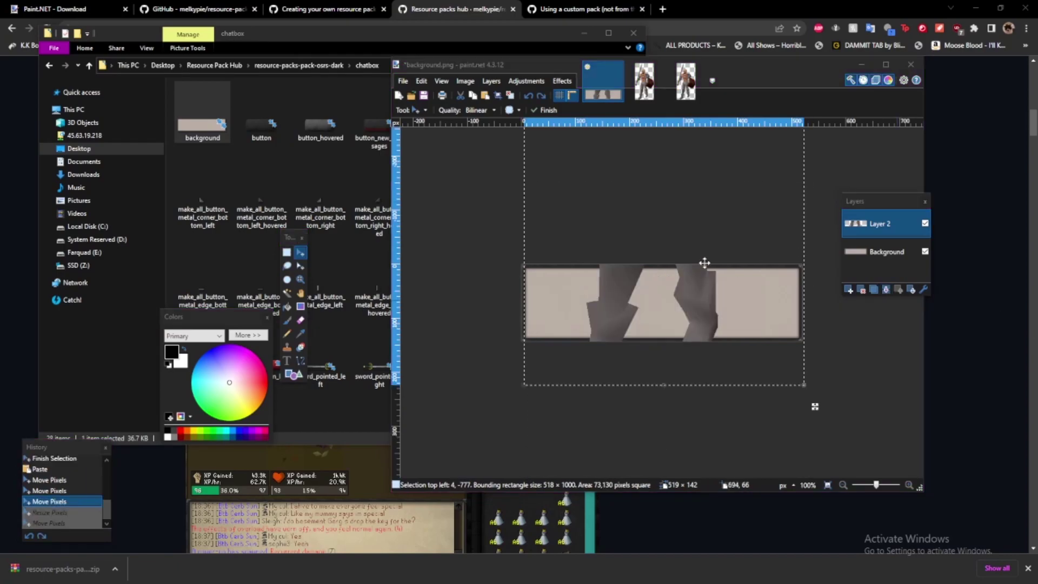
{"action": "left_click_drag", "start_coordinate": [679, 248], "coordinate": [652, 247]}
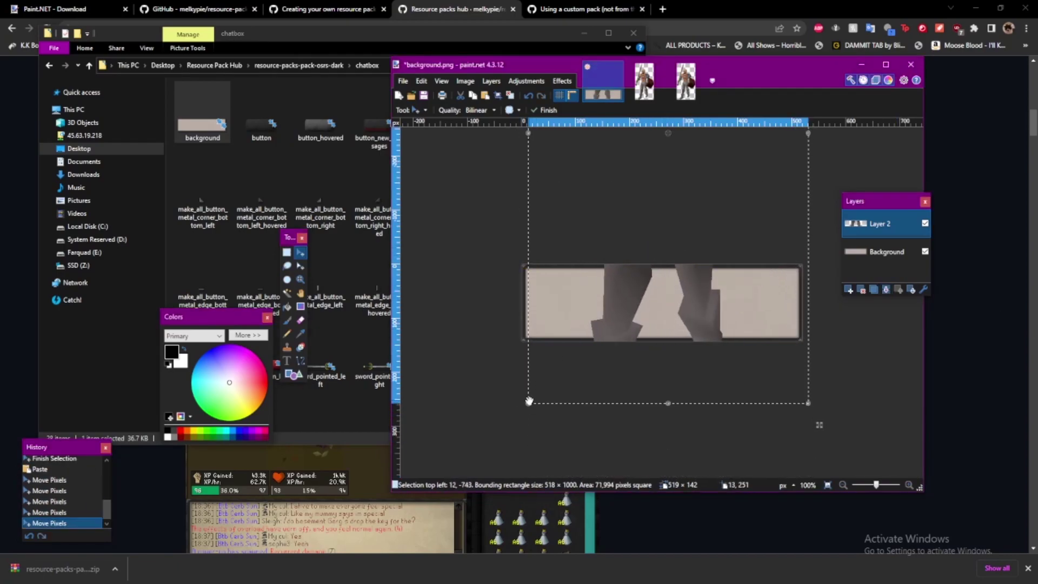
{"action": "left_click_drag", "start_coordinate": [529, 401], "coordinate": [701, 419]}
{"action": "left_click_drag", "start_coordinate": [624, 437], "coordinate": [711, 292]}
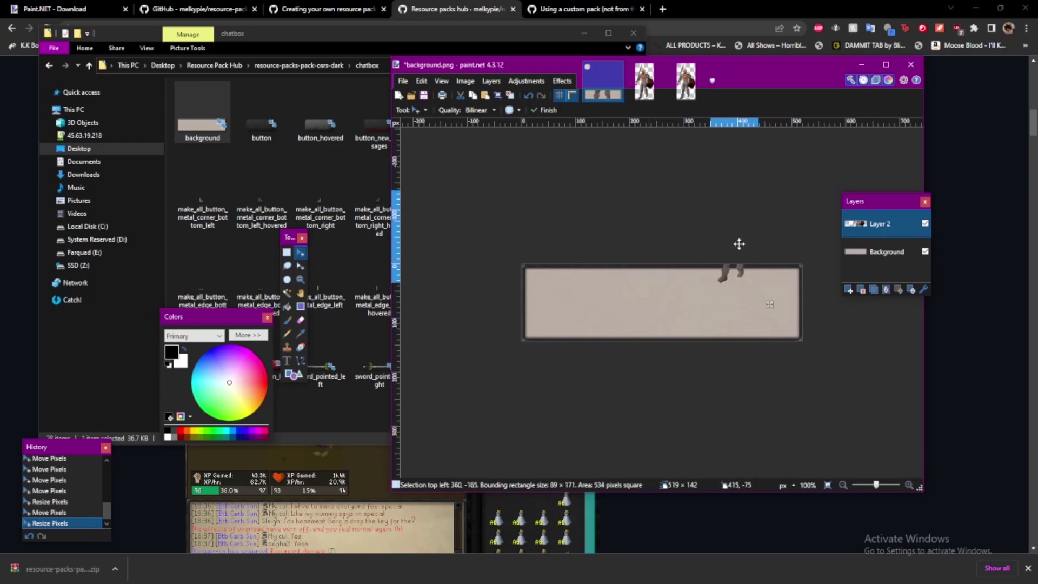
{"action": "left_click_drag", "start_coordinate": [737, 248], "coordinate": [753, 294]}
{"action": "left_click_drag", "start_coordinate": [721, 341], "coordinate": [709, 407]}
{"action": "left_click", "coordinate": [748, 315]}
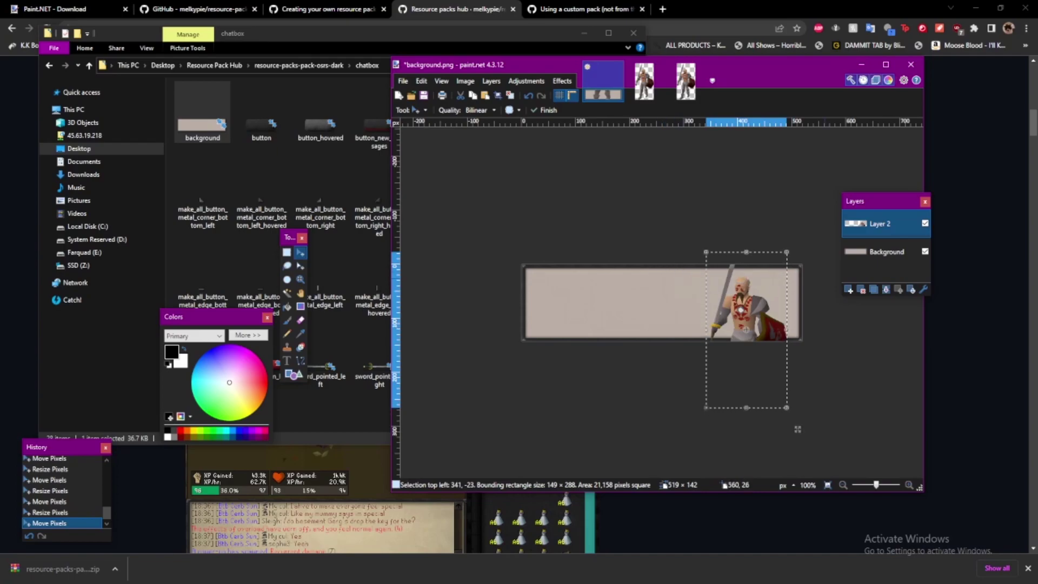
Maximize the paint.net window and lower Layer 2's opacity to about 47 so the Vannaka picture is faded
{"action": "left_click", "coordinate": [886, 64]}
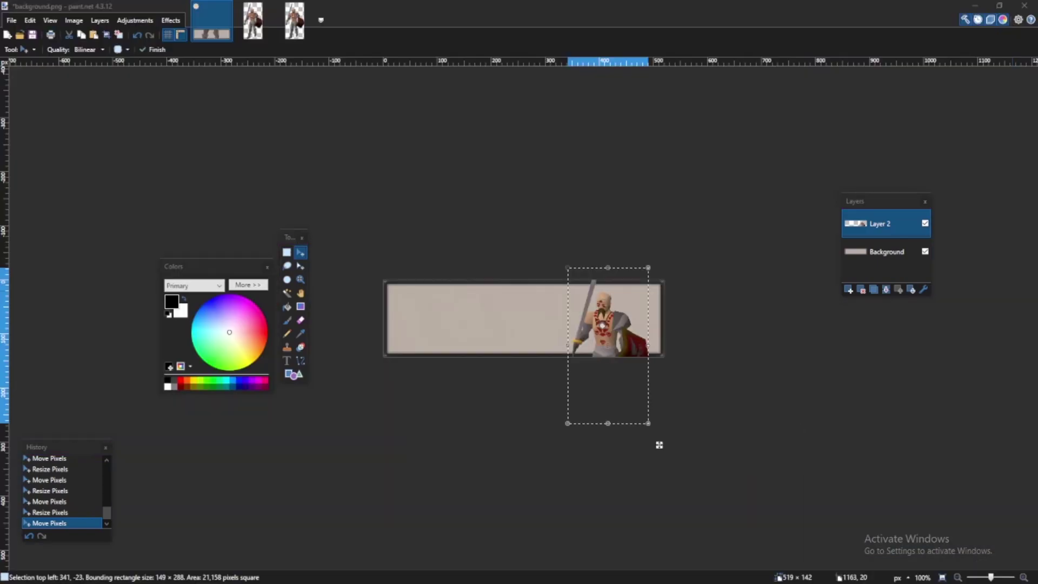
{"action": "left_click_drag", "start_coordinate": [883, 202], "coordinate": [813, 182]}
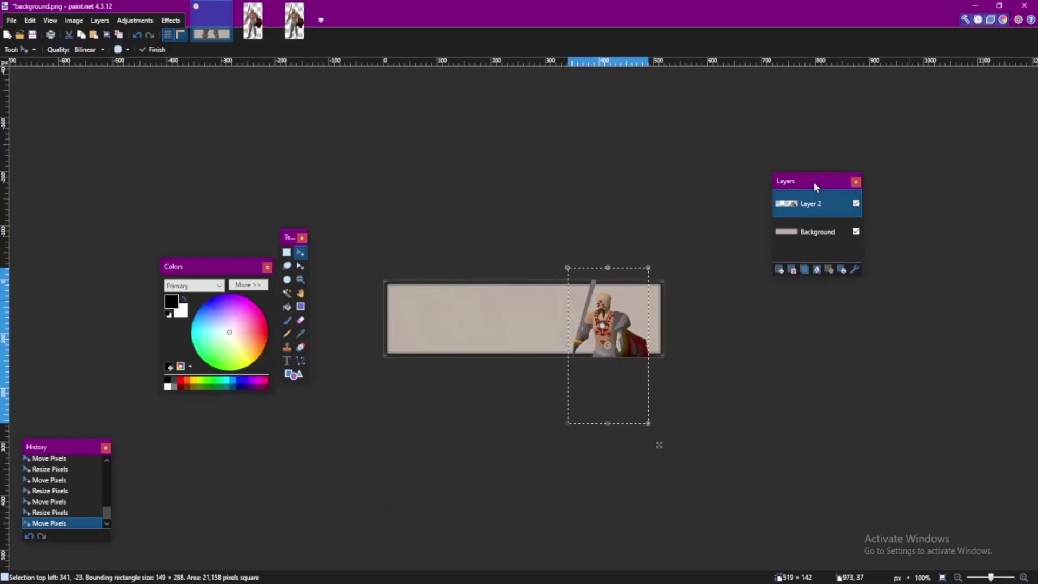
{"action": "left_click", "coordinate": [855, 270]}
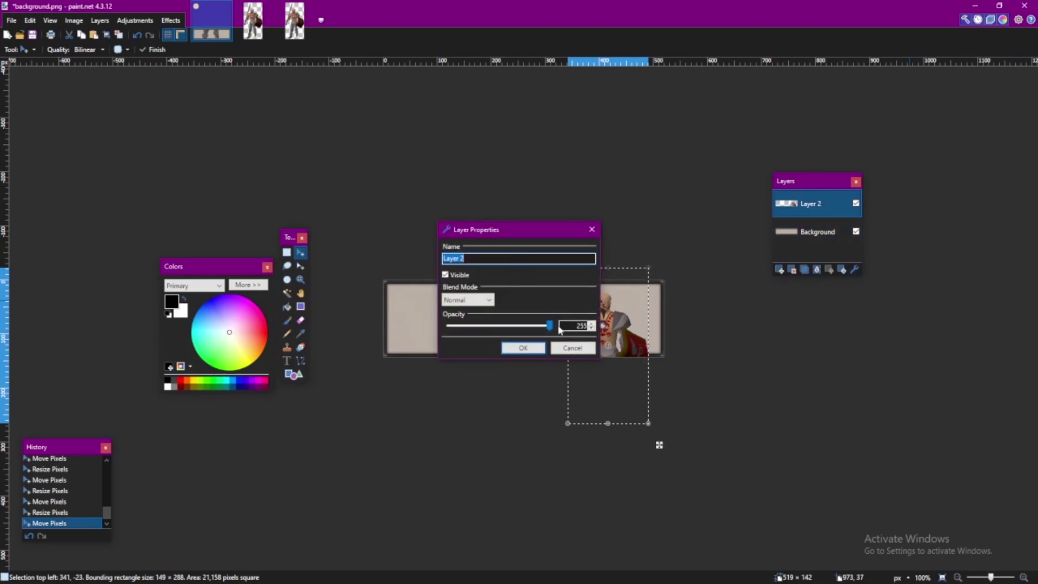
{"action": "left_click_drag", "start_coordinate": [533, 234], "coordinate": [406, 209]}
{"action": "left_click_drag", "start_coordinate": [422, 301], "coordinate": [350, 307]}
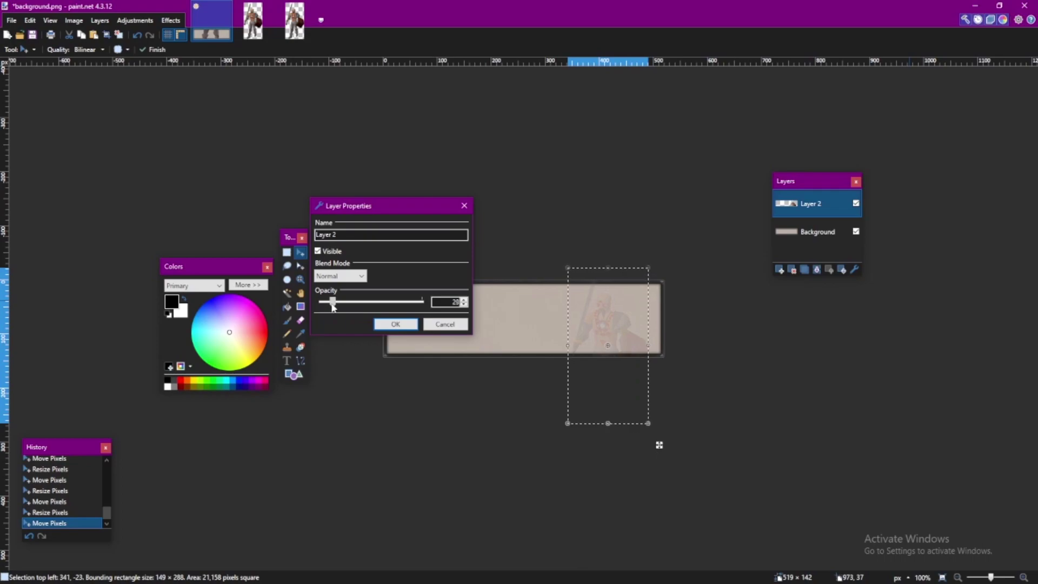
{"action": "left_click_drag", "start_coordinate": [333, 307], "coordinate": [337, 308]}
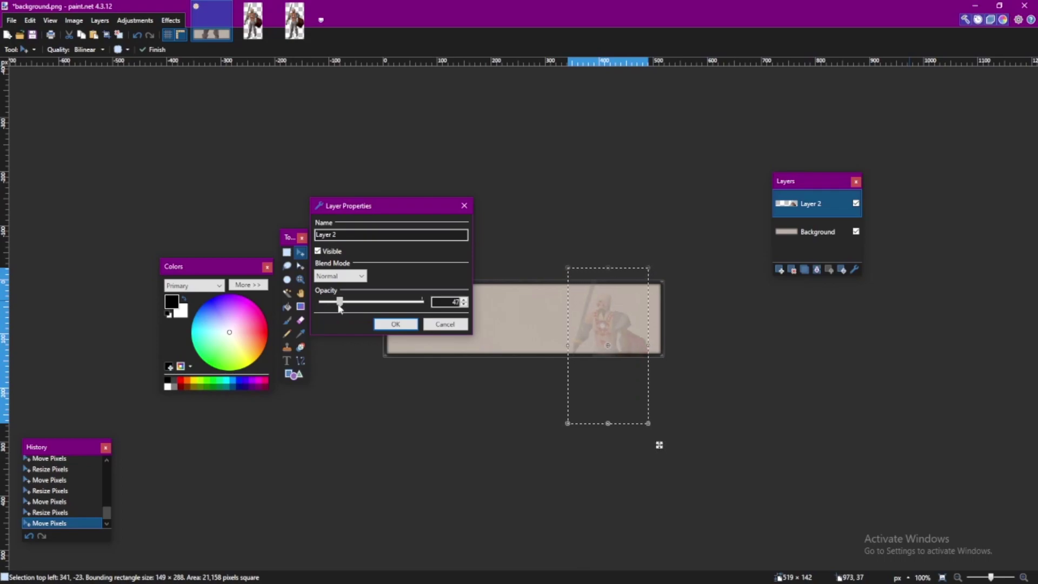
{"action": "key", "text": "Return"}
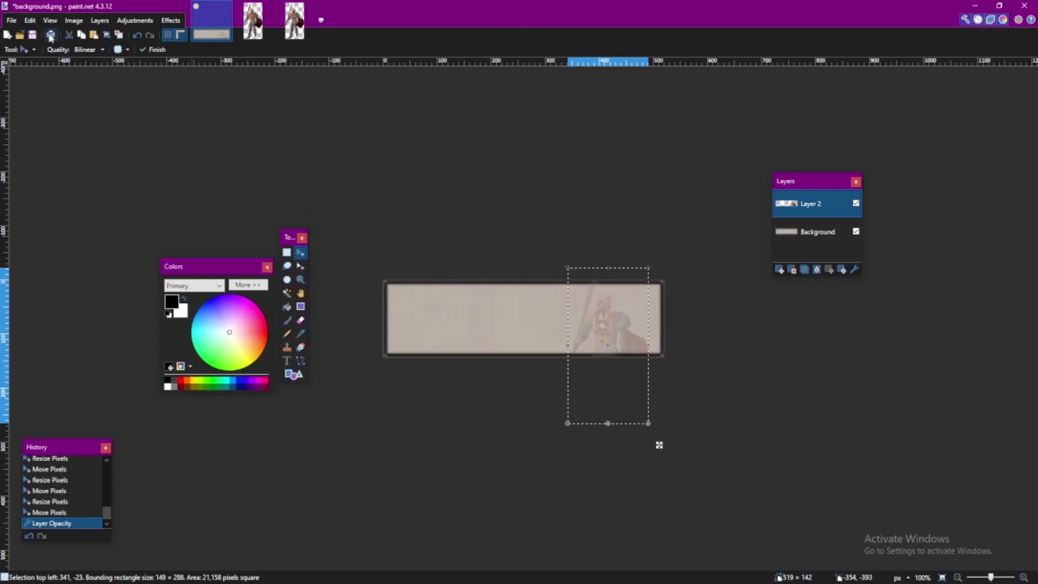
Save the image as a flattened PNG named background in the pack's chatbox folder, replacing the existing file
{"action": "left_click", "coordinate": [12, 20]}
{"action": "left_click", "coordinate": [32, 103]}
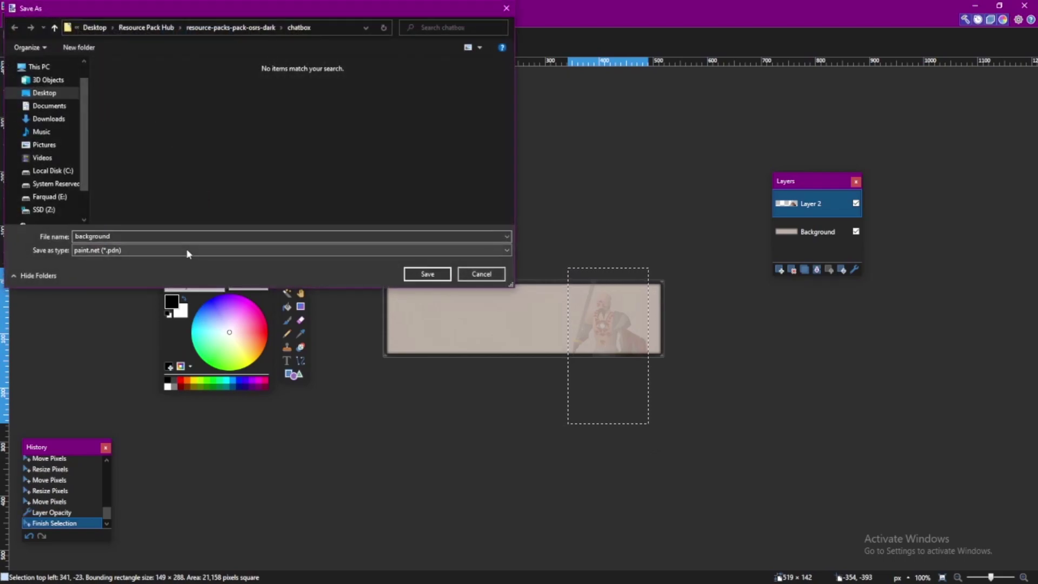
{"action": "left_click", "coordinate": [185, 250]}
{"action": "left_click", "coordinate": [129, 269]}
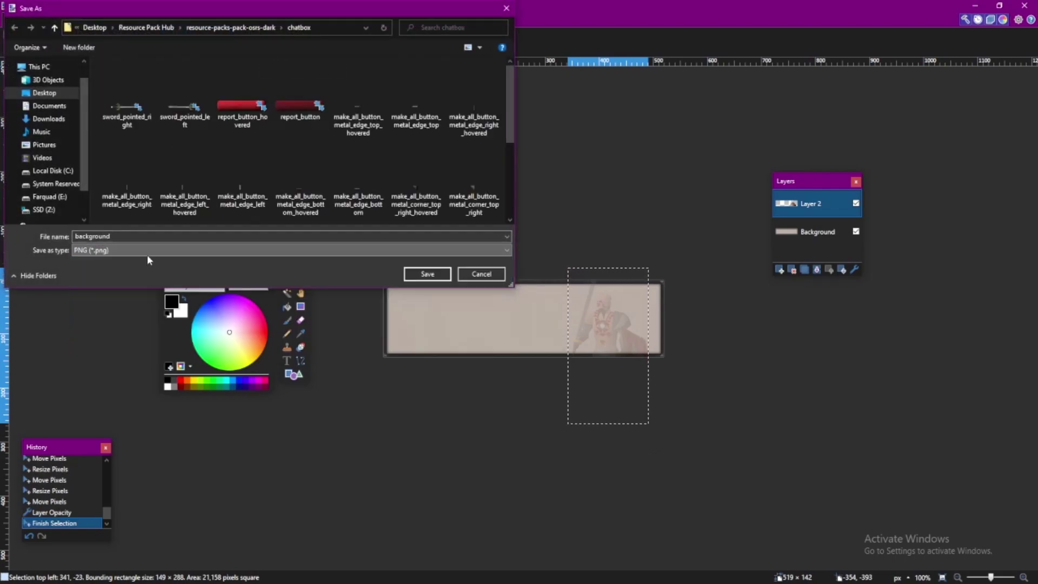
{"action": "left_click", "coordinate": [427, 274]}
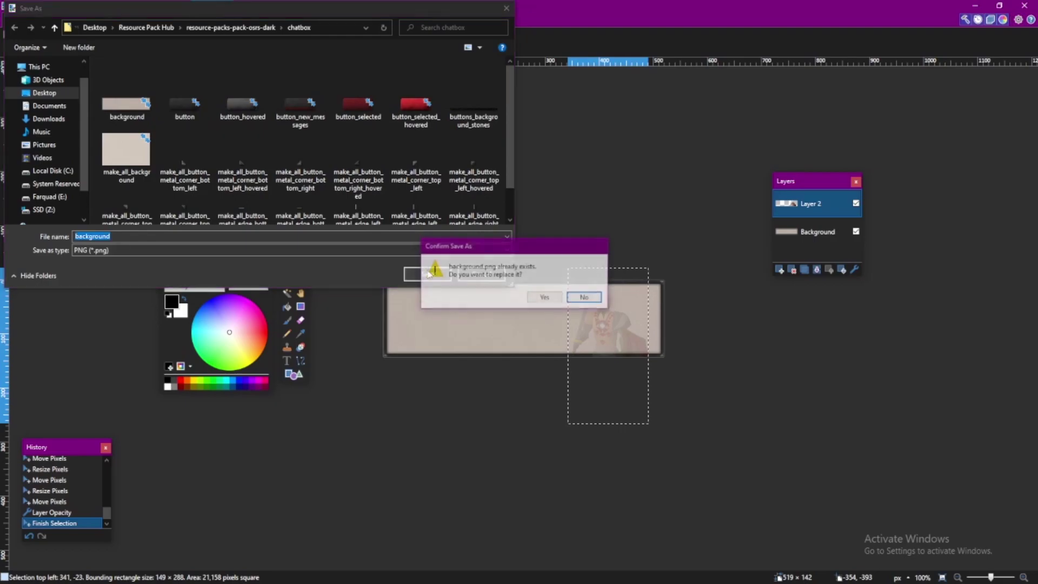
{"action": "left_click", "coordinate": [545, 297]}
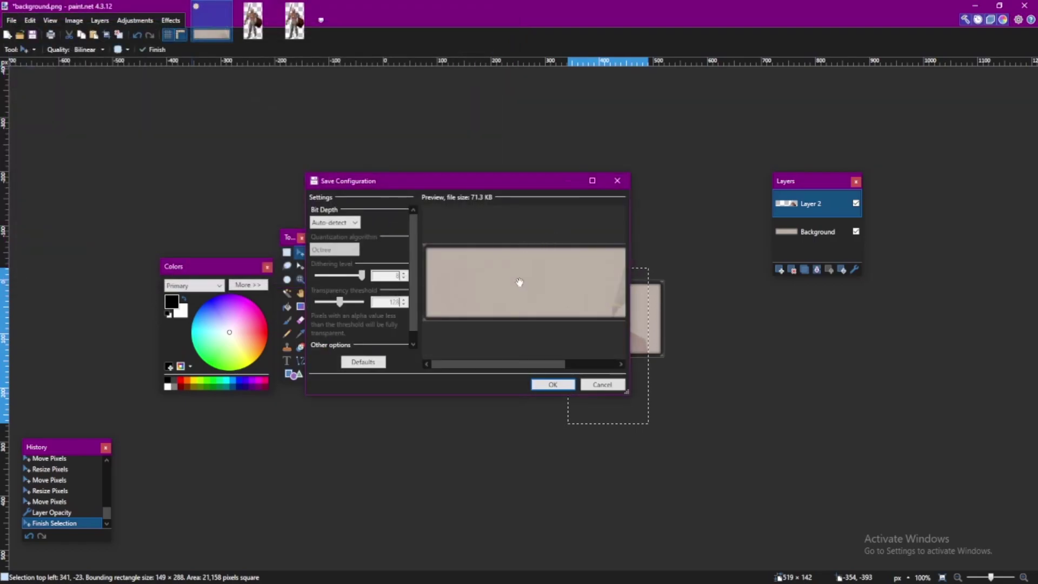
{"action": "left_click", "coordinate": [550, 384]}
{"action": "left_click", "coordinate": [521, 313]}
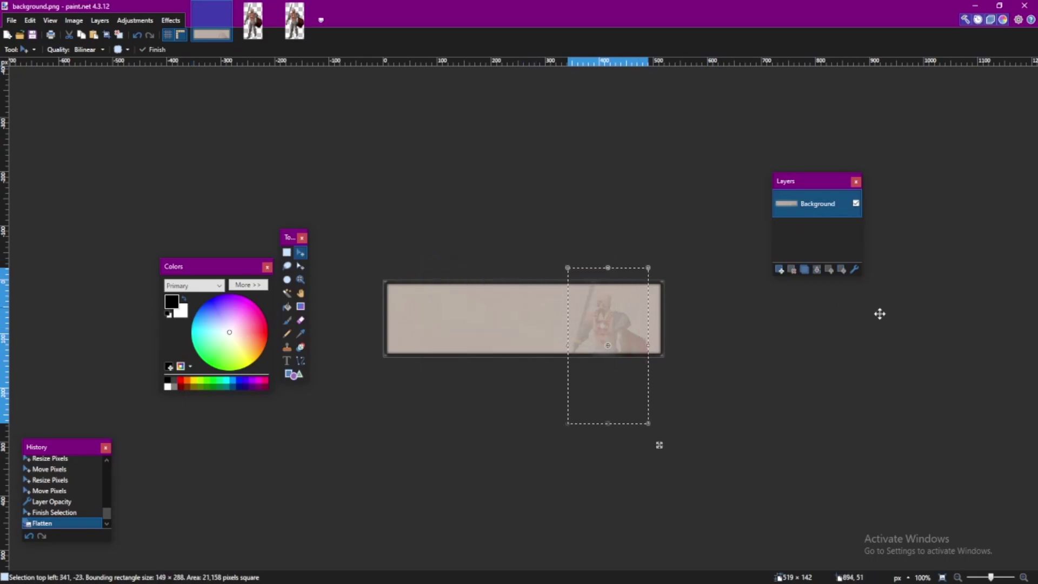
Switch to File Explorer and copy the full path of the resource-packs-pack-osrs-dark folder
{"action": "key", "text": "alt+Tab"}
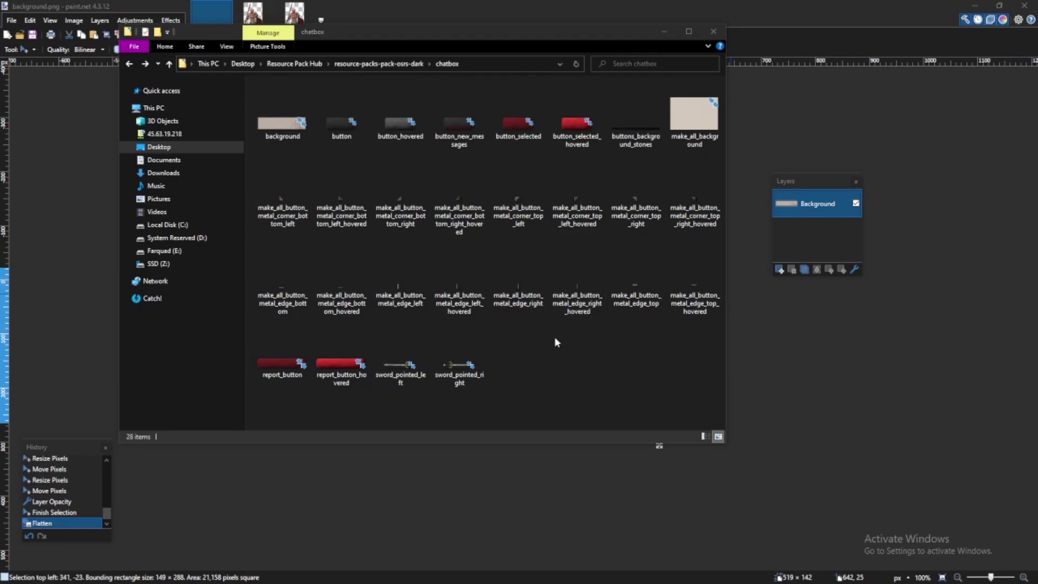
{"action": "left_click", "coordinate": [399, 65]}
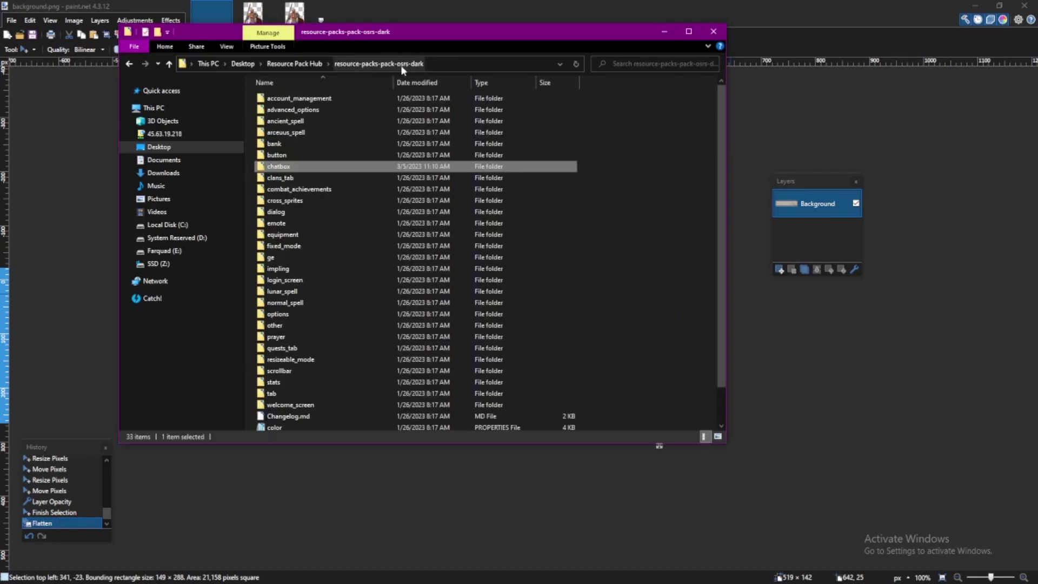
{"action": "left_click", "coordinate": [491, 66]}
{"action": "key", "text": "ctrl+c"}
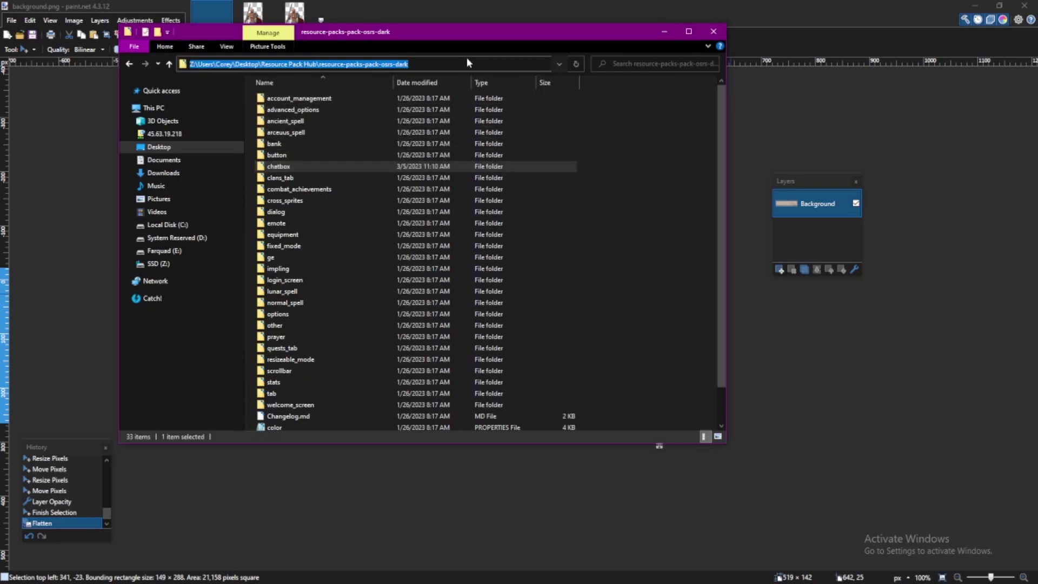
{"action": "left_click", "coordinate": [667, 161]}
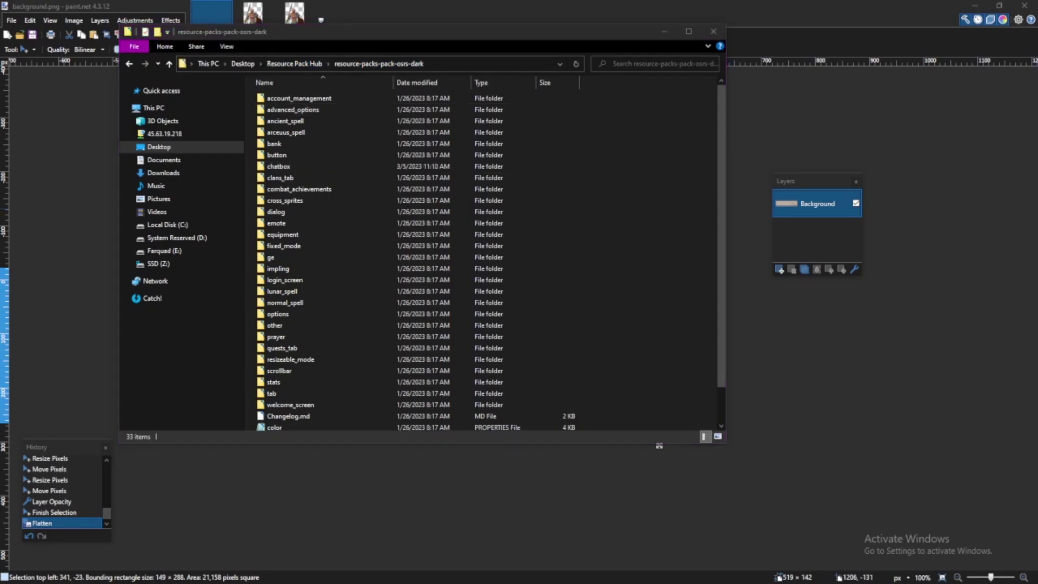
Switch to RuneLite, open the Resource packs plugin settings and paste the copied folder path as resource pack path 3
{"action": "key", "text": "super+d"}
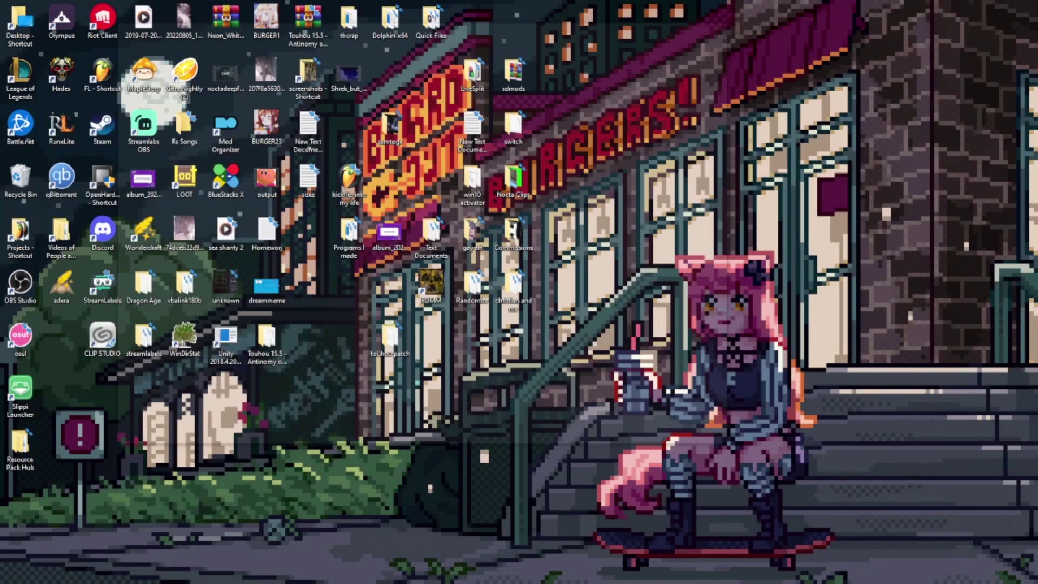
{"action": "key", "text": "super+d"}
{"action": "left_click_drag", "start_coordinate": [1036, 166], "coordinate": [700, 181]}
{"action": "left_click", "coordinate": [721, 206]}
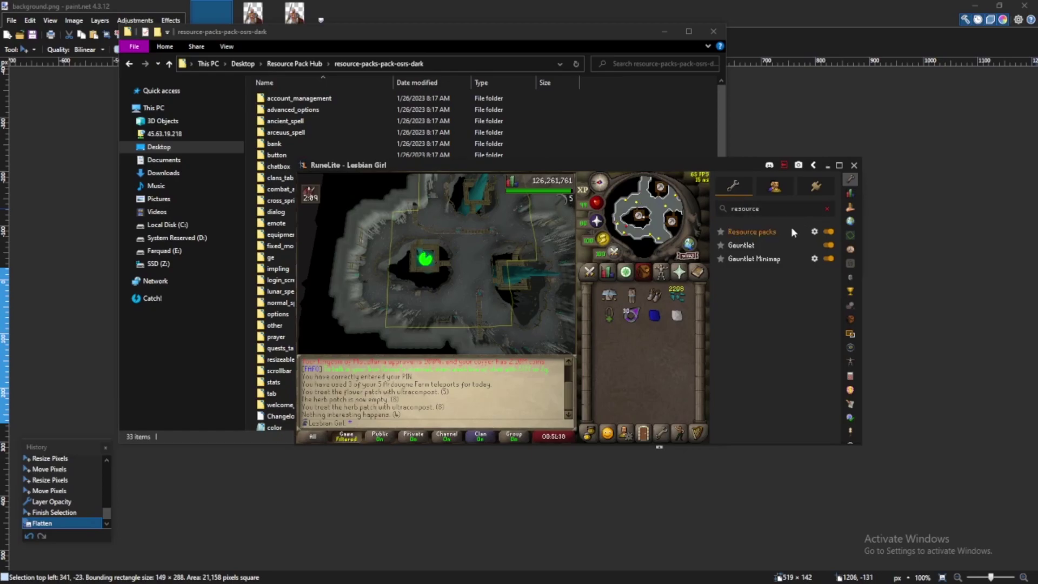
{"action": "left_click", "coordinate": [815, 232]}
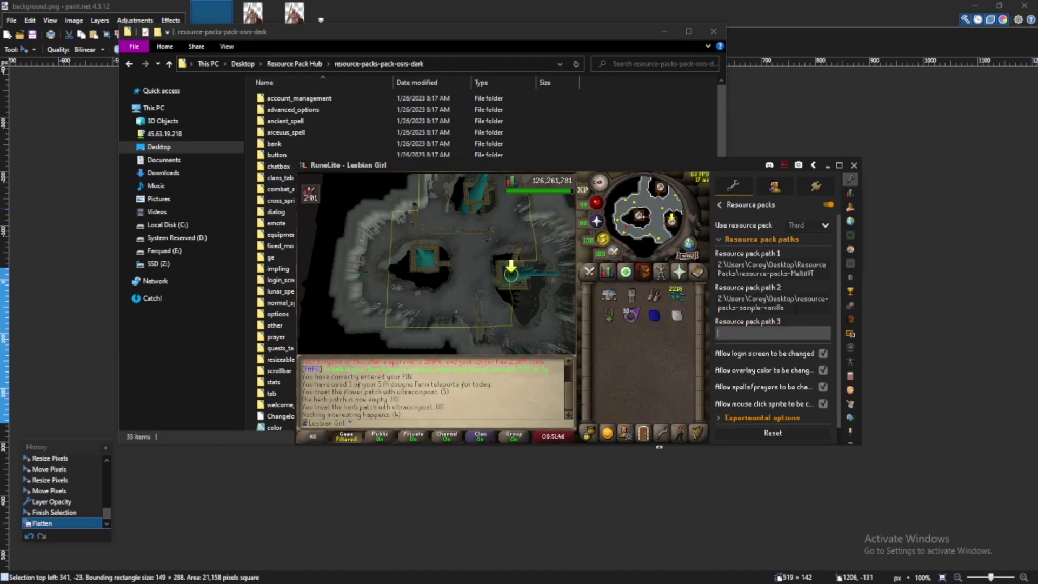
{"action": "key", "text": "ctrl+v"}
Change the resource pack in use to First and back to Third to load the edited dark pack
{"action": "left_click", "coordinate": [809, 225]}
{"action": "left_click", "coordinate": [807, 241]}
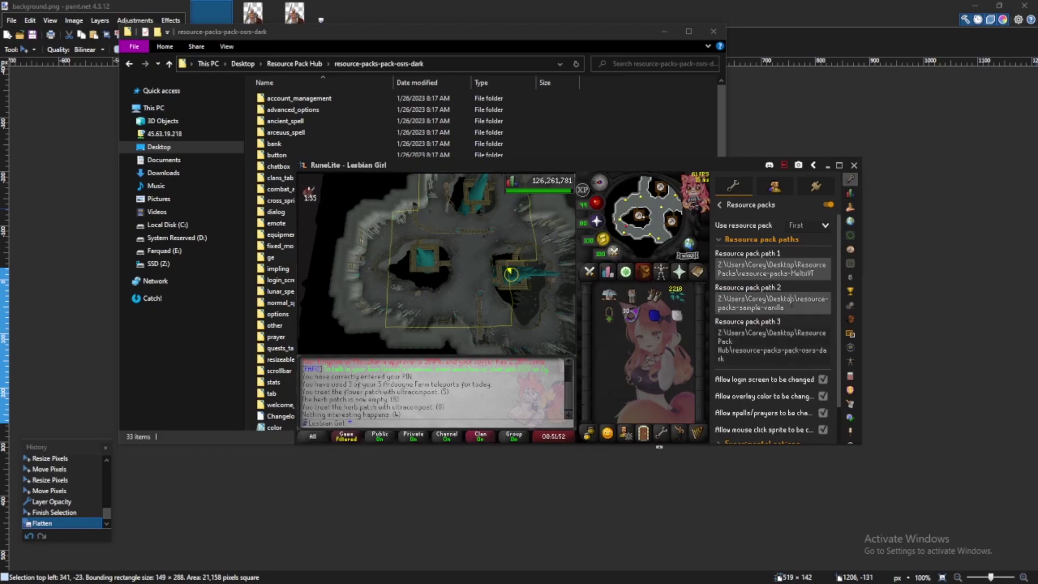
{"action": "left_click", "coordinate": [806, 226]}
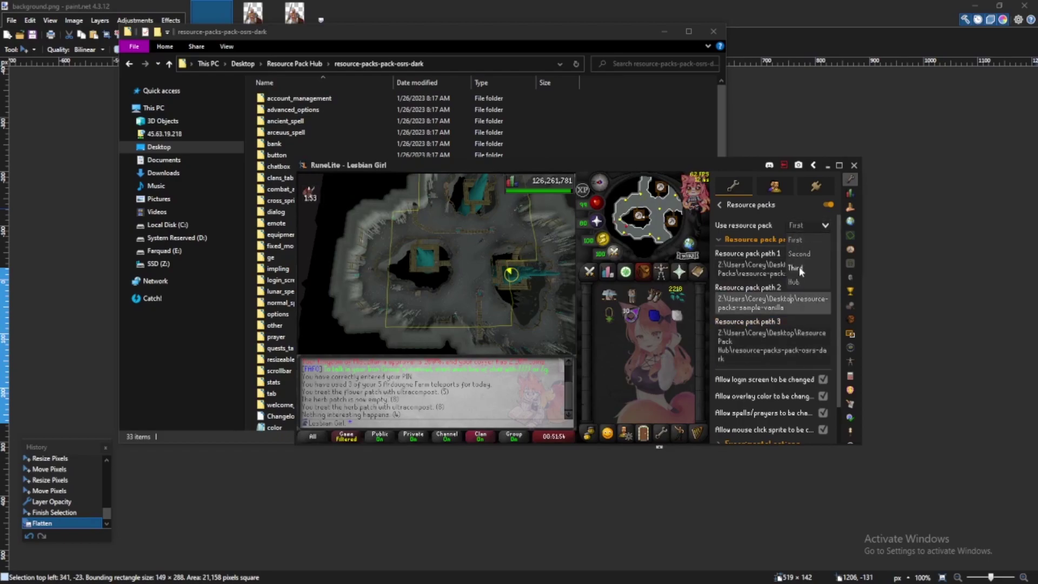
{"action": "left_click", "coordinate": [799, 268]}
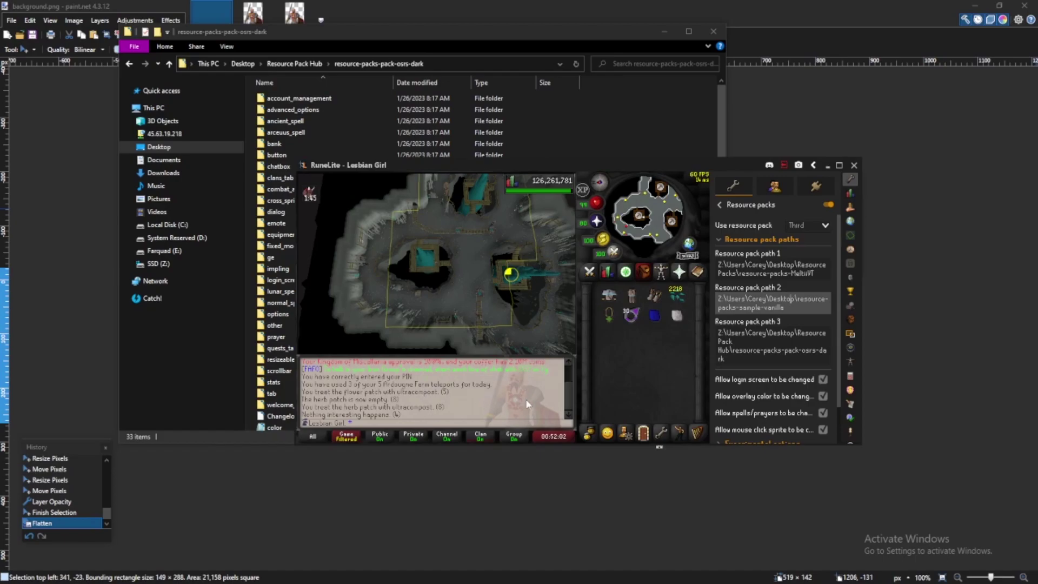
{"action": "left_click", "coordinate": [511, 322]}
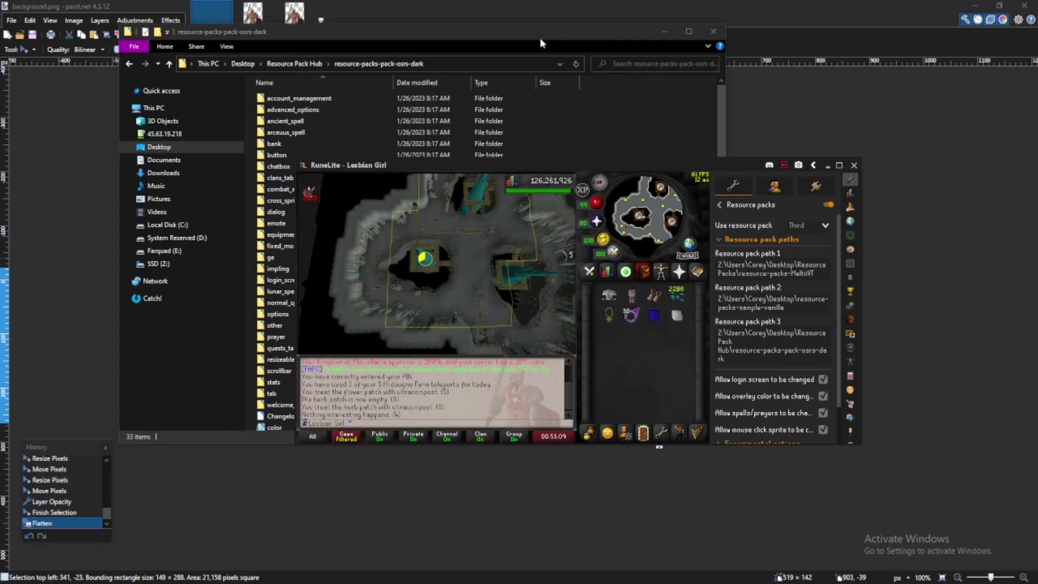
Look through the dark pack's equipment and fixed_mode folders in File Explorer and select the side_panel_background image
{"action": "left_click_drag", "start_coordinate": [473, 33], "coordinate": [369, 38]}
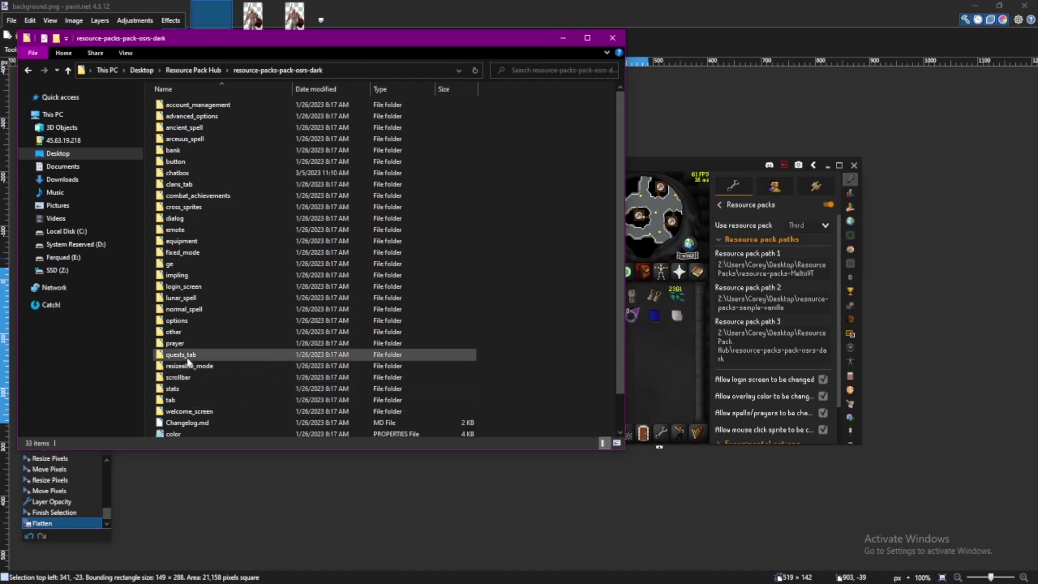
{"action": "double_click", "coordinate": [206, 242]}
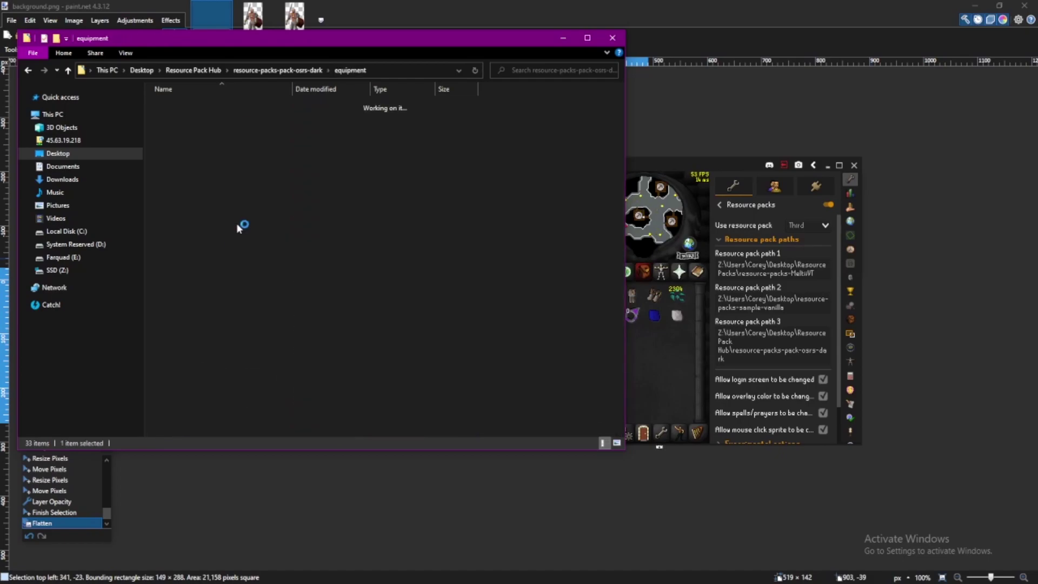
{"action": "left_click", "coordinate": [28, 71]}
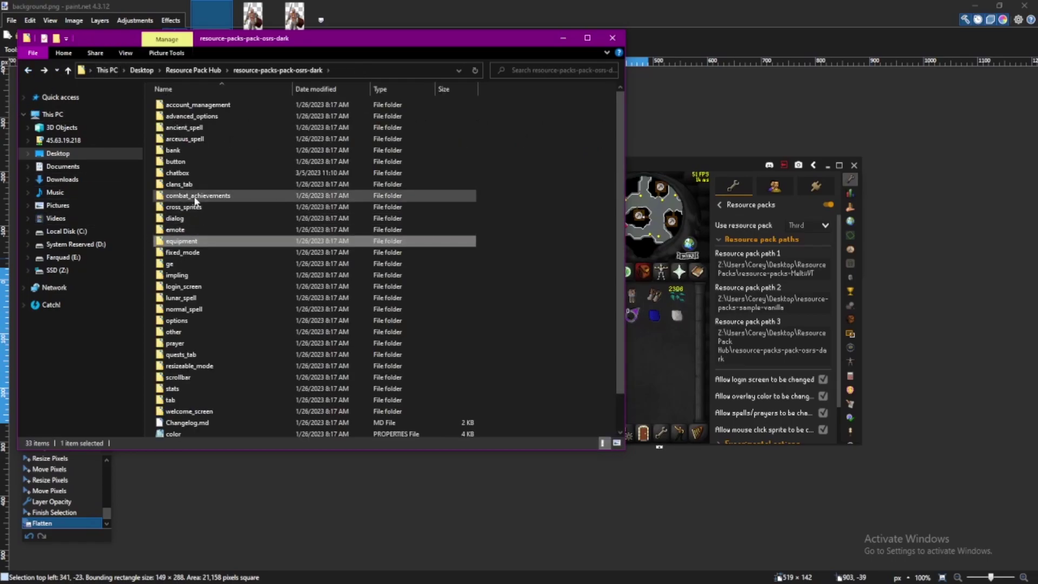
{"action": "double_click", "coordinate": [201, 253]}
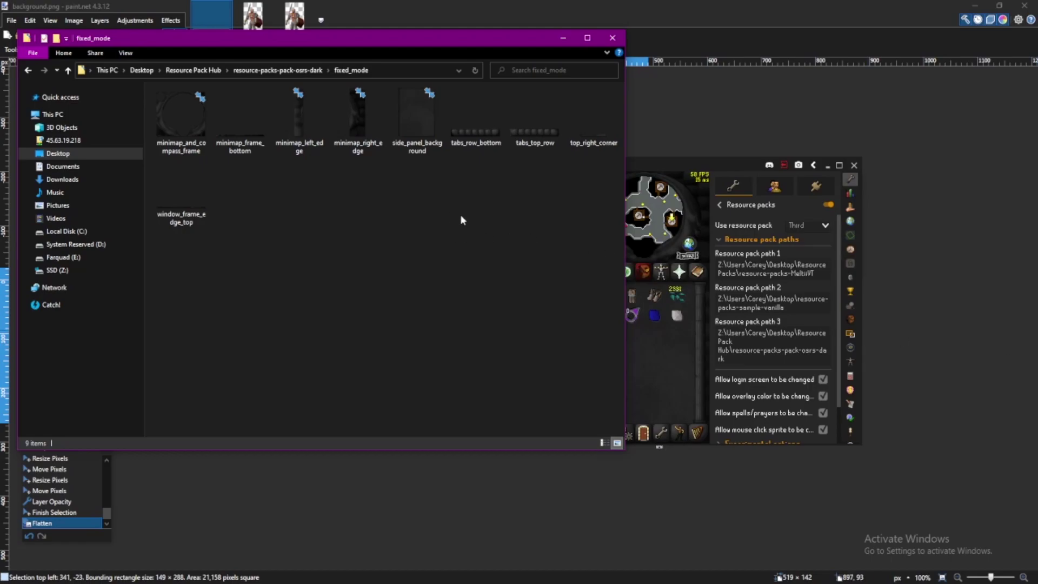
{"action": "left_click", "coordinate": [278, 70]}
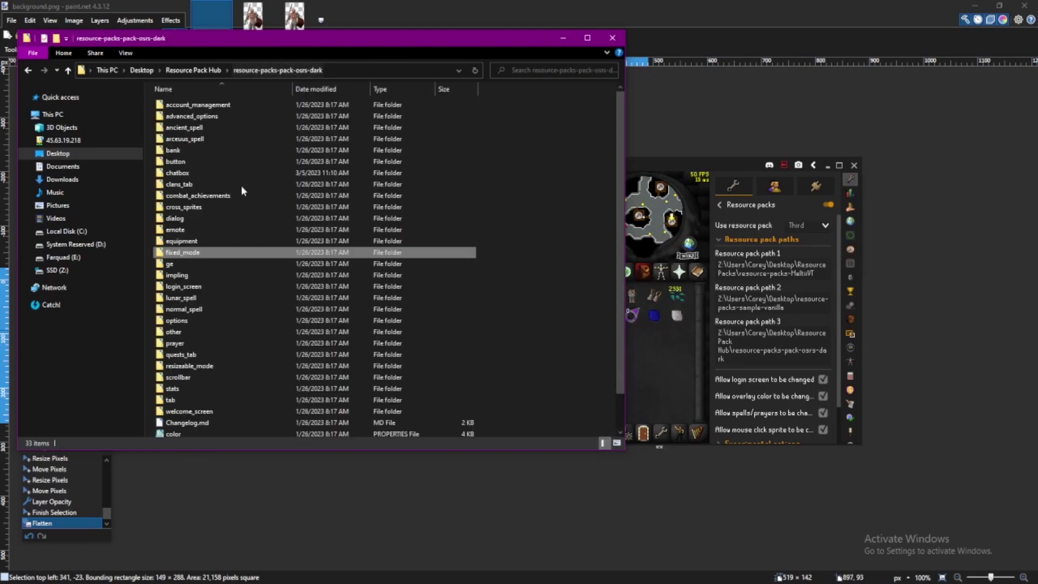
{"action": "double_click", "coordinate": [219, 253]}
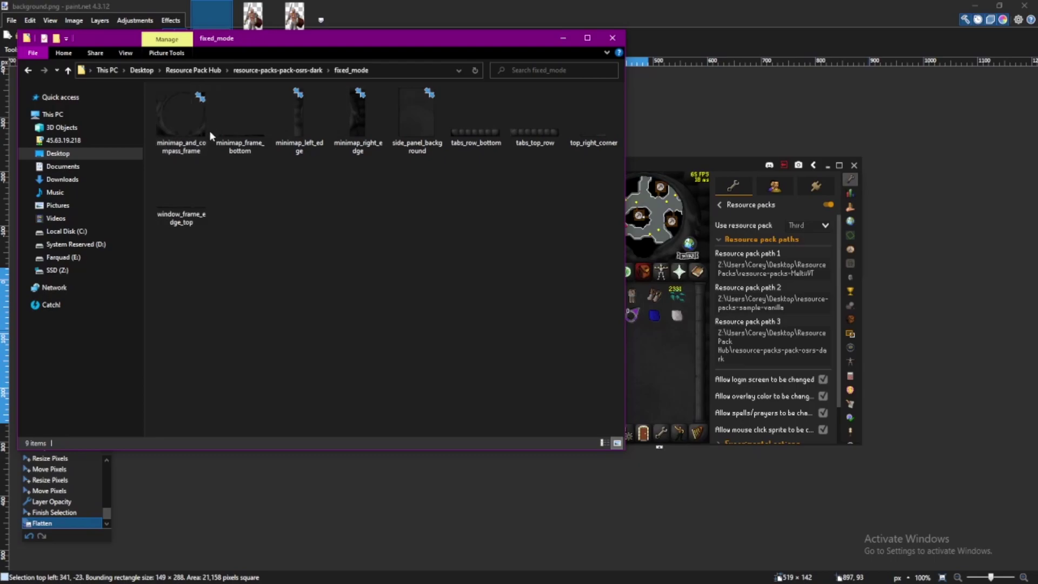
{"action": "left_click_drag", "start_coordinate": [416, 179], "coordinate": [415, 135]}
Return to RuneLite and set the resource pack in use to First to show its customised side panel background
{"action": "left_click", "coordinate": [678, 338]}
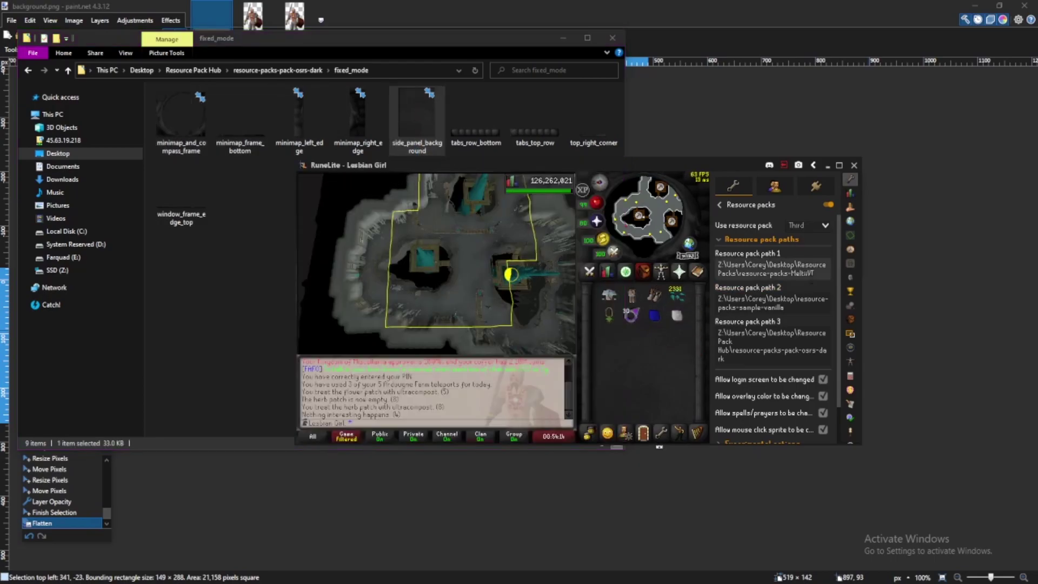
{"action": "left_click", "coordinate": [817, 226]}
{"action": "left_click", "coordinate": [808, 240]}
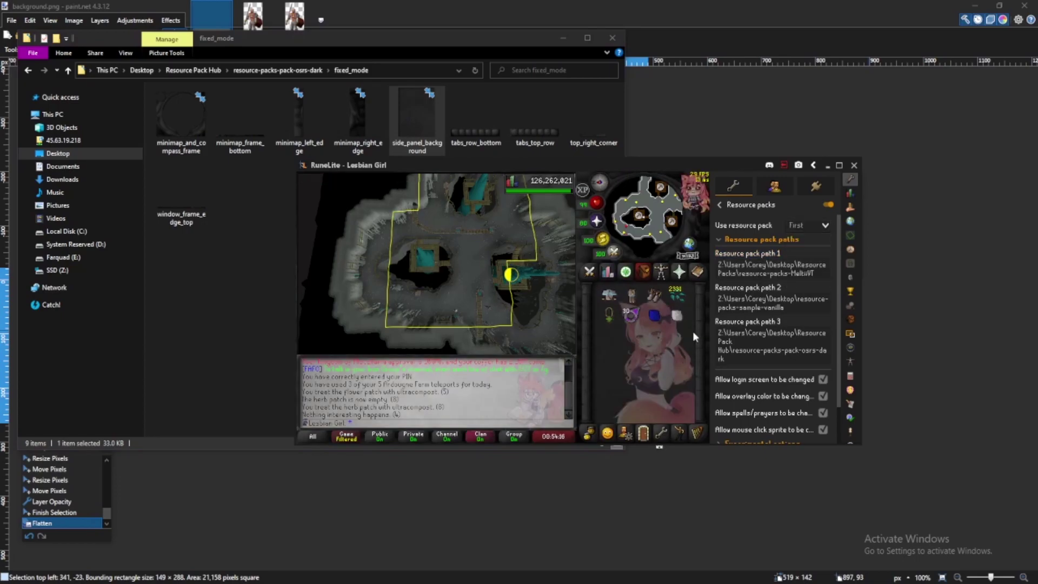
{"action": "left_click", "coordinate": [546, 283]}
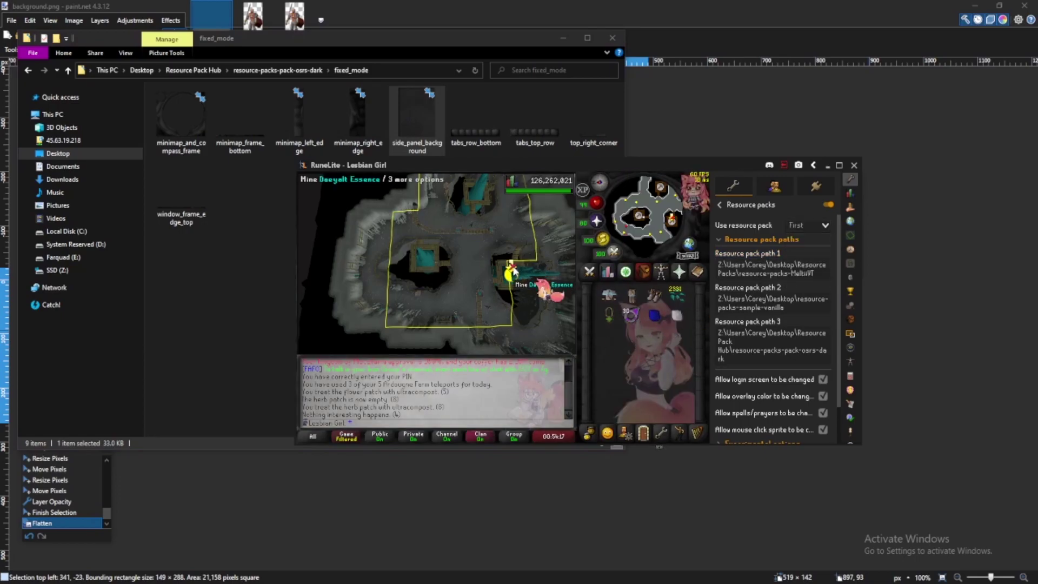
Look over the fixed_mode images in File Explorer, return to the dark pack's main folder, and view RuneLite's prayer, skills and inventory panels
{"action": "left_click", "coordinate": [258, 280]}
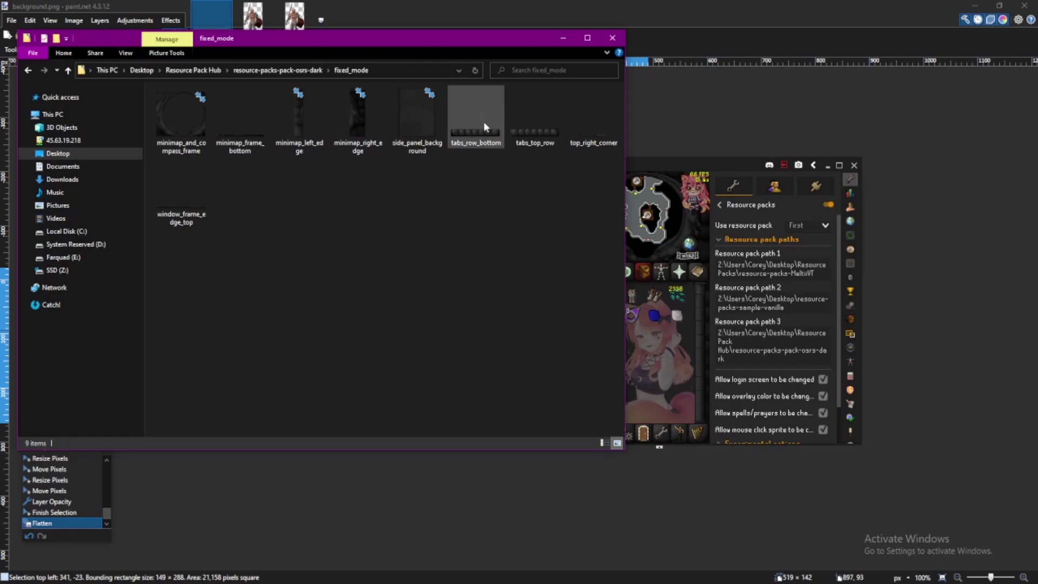
{"action": "mouse_move", "coordinate": [402, 123]}
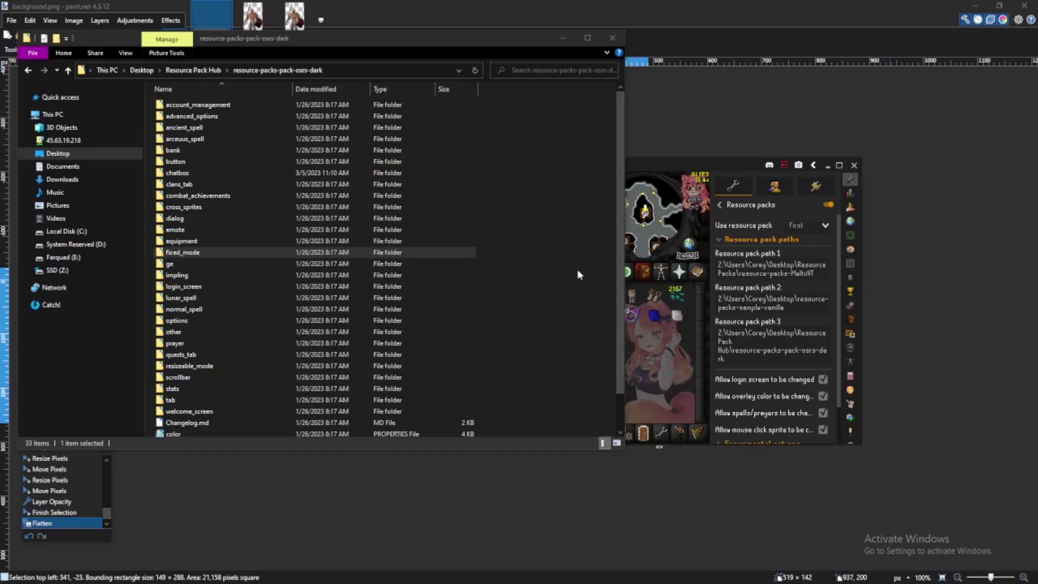
{"action": "left_click", "coordinate": [644, 274]}
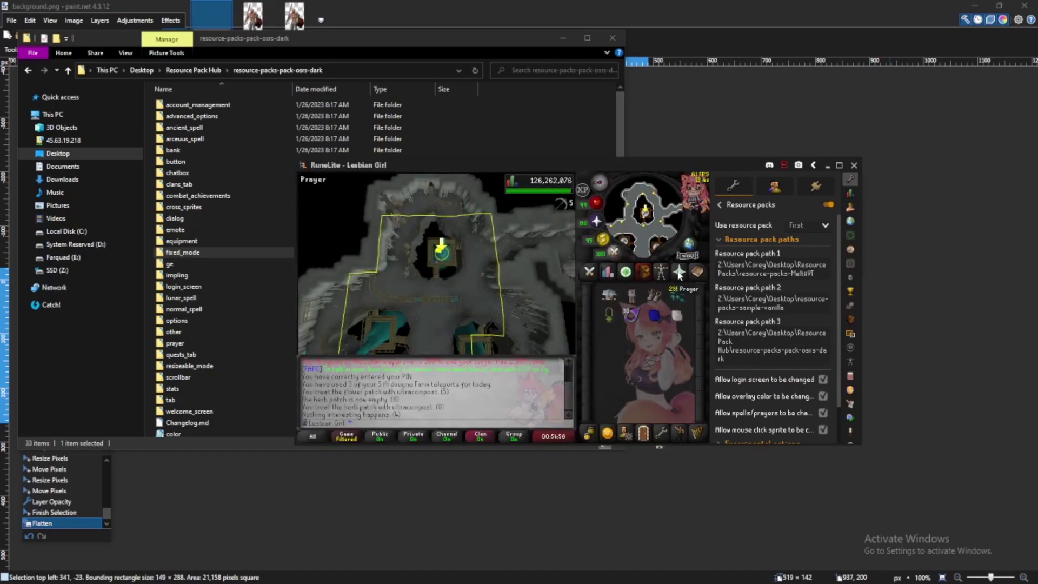
{"action": "left_click", "coordinate": [678, 274]}
{"action": "left_click", "coordinate": [608, 272]}
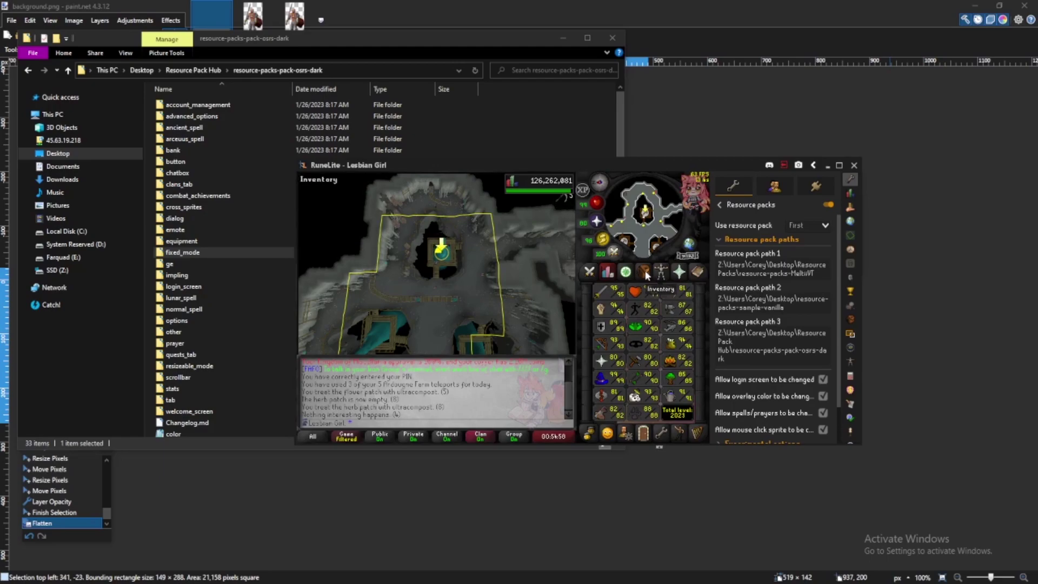
{"action": "left_click", "coordinate": [643, 273]}
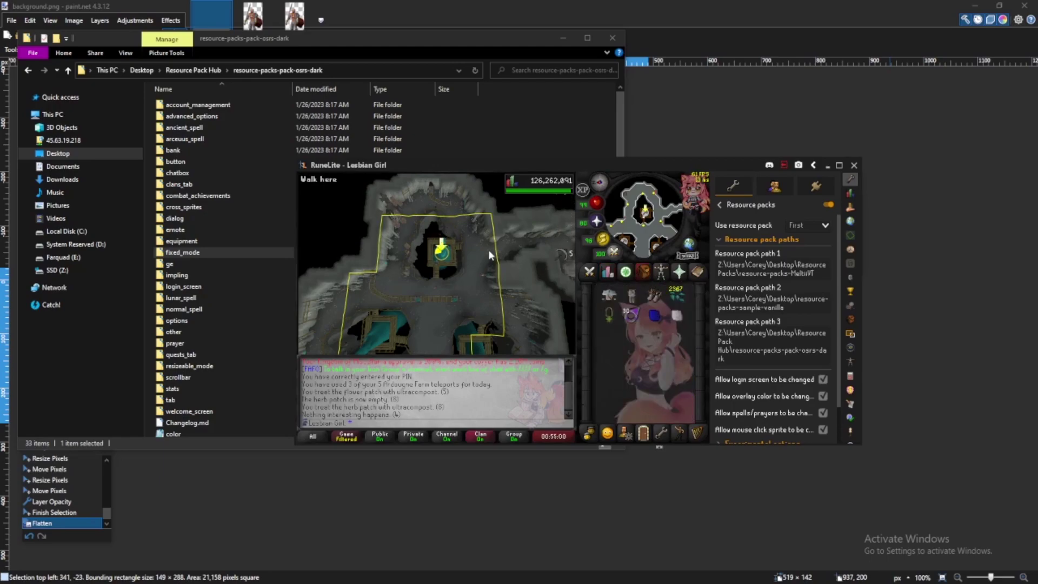
Activate the Redemption prayer in a close-up game view to show its overhead icon, and return to the inventory
{"action": "key", "text": "F5"}
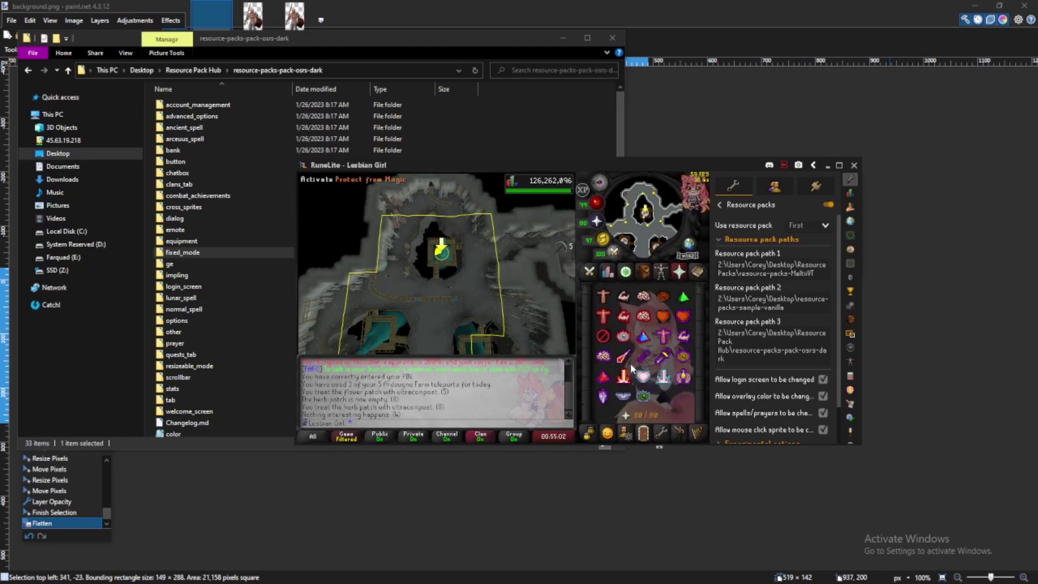
{"action": "scroll", "coordinate": [485, 297], "scroll_direction": "up", "scroll_amount": 10}
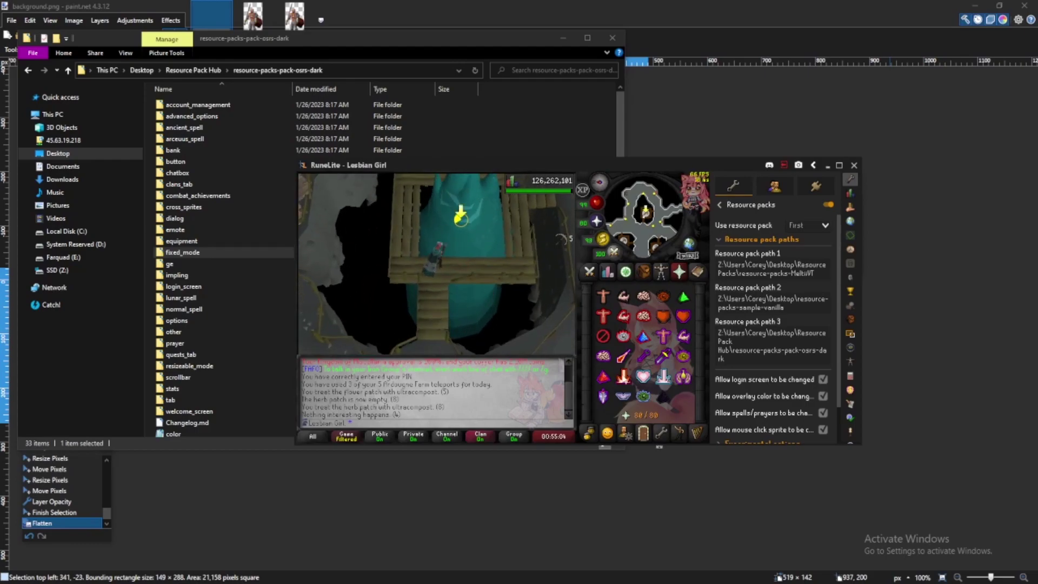
{"action": "left_click", "coordinate": [645, 378]}
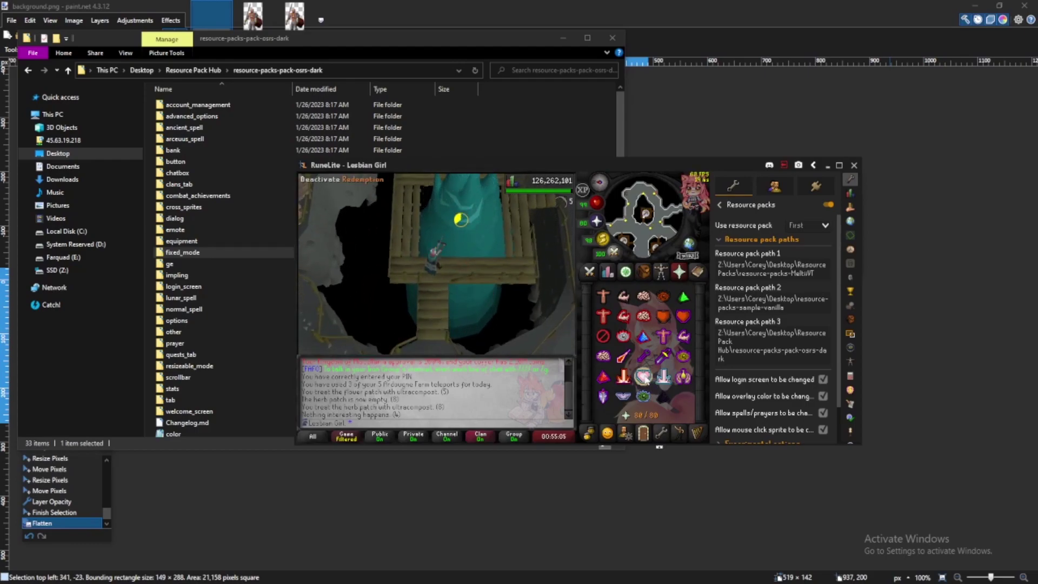
{"action": "left_click", "coordinate": [444, 240]}
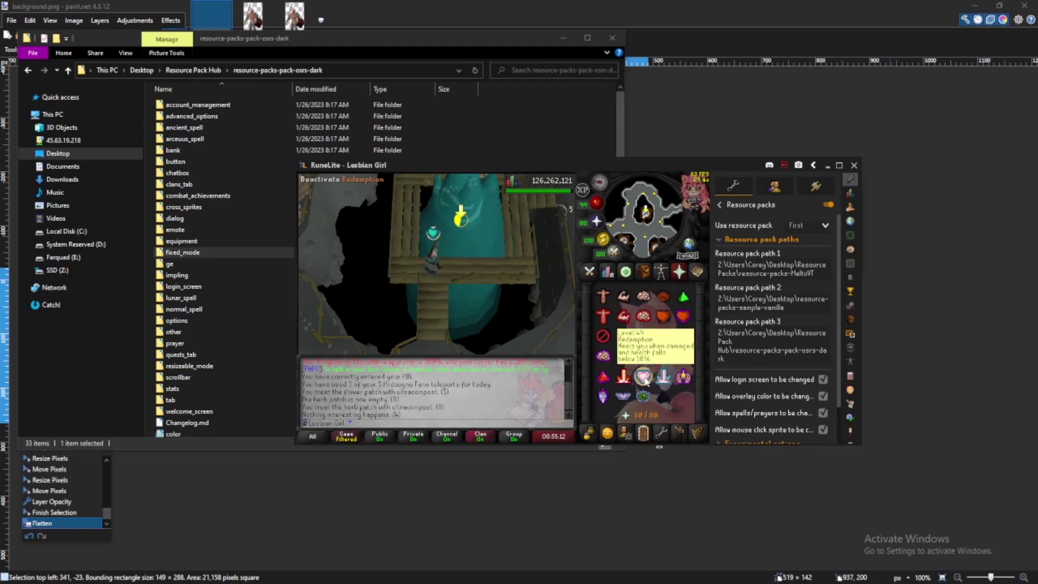
{"action": "left_click", "coordinate": [649, 273]}
{"action": "scroll", "coordinate": [486, 256], "scroll_direction": "down", "scroll_amount": 5}
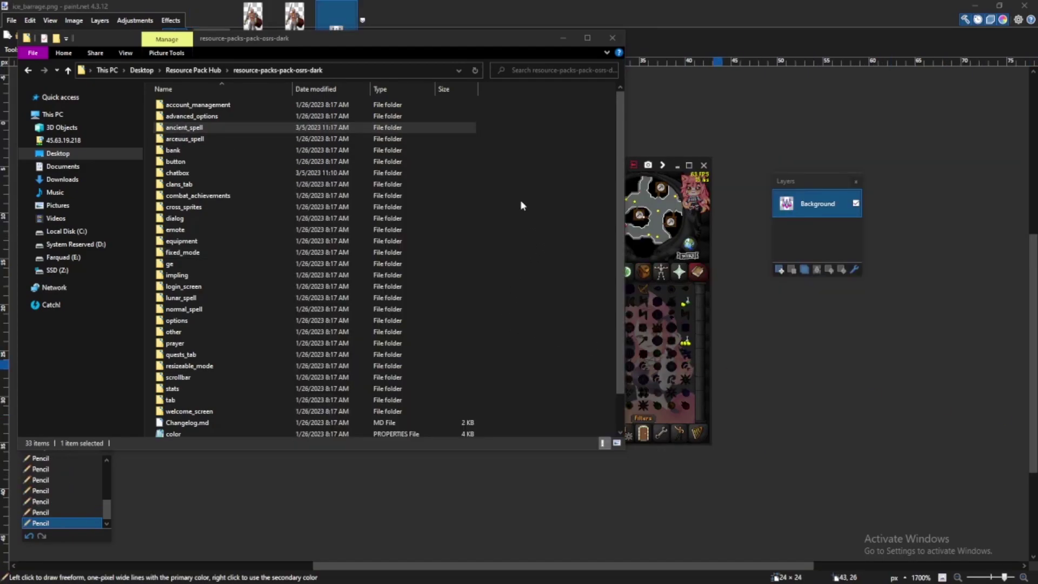
Open the high_level_alchemy image from the dark pack's normal_spell folder in paint.net for pixel editing
{"action": "double_click", "coordinate": [232, 310]}
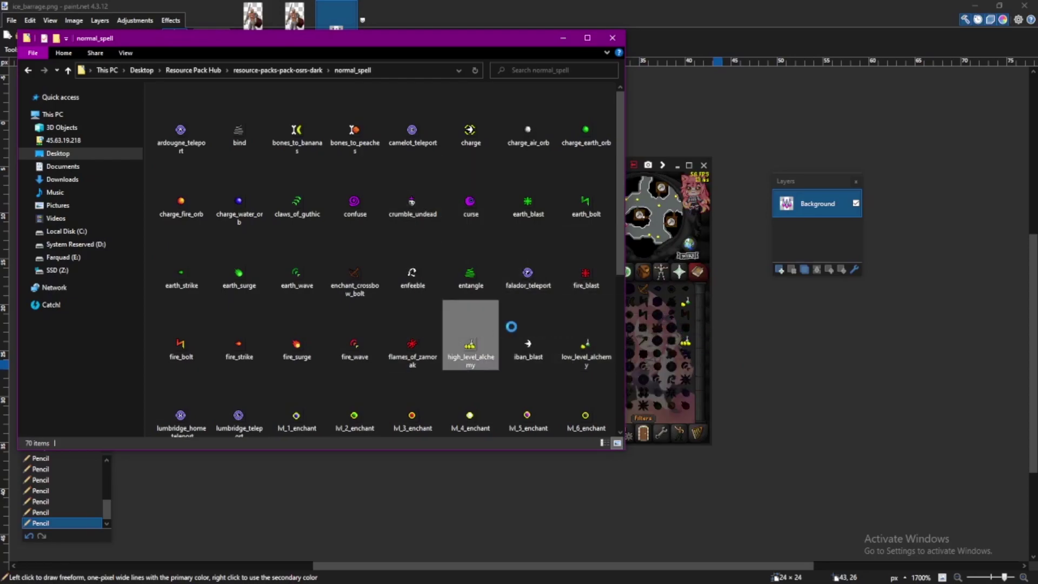
{"action": "right_click", "coordinate": [475, 331]}
{"action": "mouse_move", "coordinate": [490, 341]}
{"action": "left_mouse_down"}
{"action": "mouse_move", "coordinate": [674, 146]}
{"action": "mouse_move", "coordinate": [541, 238]}
{"action": "left_mouse_up"}
{"action": "left_click", "coordinate": [498, 297]}
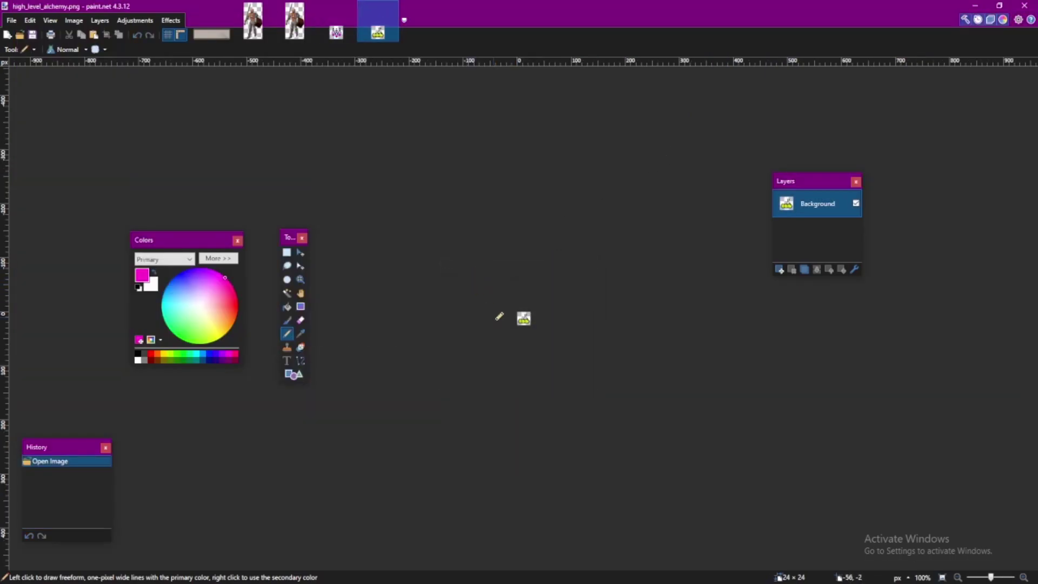
{"action": "scroll", "coordinate": [535, 327], "scroll_direction": "up", "scroll_amount": 12}
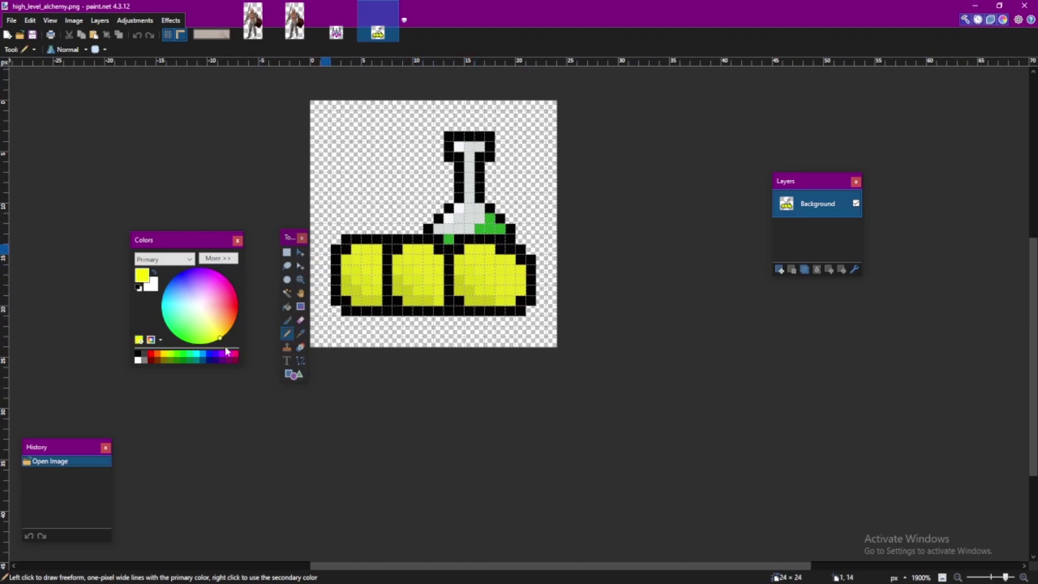
Paint the first two yellow bars bright red with the Pencil and try pinkish red FF0033 for their shading
{"action": "left_click_drag", "start_coordinate": [357, 247], "coordinate": [357, 282]}
{"action": "mouse_move", "coordinate": [366, 277]}
{"action": "left_mouse_down"}
{"action": "mouse_move", "coordinate": [369, 290]}
{"action": "mouse_move", "coordinate": [378, 249]}
{"action": "left_mouse_up"}
{"action": "mouse_move", "coordinate": [367, 250]}
{"action": "left_mouse_down"}
{"action": "mouse_move", "coordinate": [346, 259]}
{"action": "mouse_move", "coordinate": [352, 288]}
{"action": "mouse_move", "coordinate": [437, 262]}
{"action": "mouse_move", "coordinate": [441, 288]}
{"action": "mouse_move", "coordinate": [419, 291]}
{"action": "mouse_move", "coordinate": [412, 278]}
{"action": "mouse_move", "coordinate": [443, 298]}
{"action": "mouse_move", "coordinate": [433, 259]}
{"action": "mouse_move", "coordinate": [402, 259]}
{"action": "mouse_move", "coordinate": [432, 249]}
{"action": "left_mouse_up"}
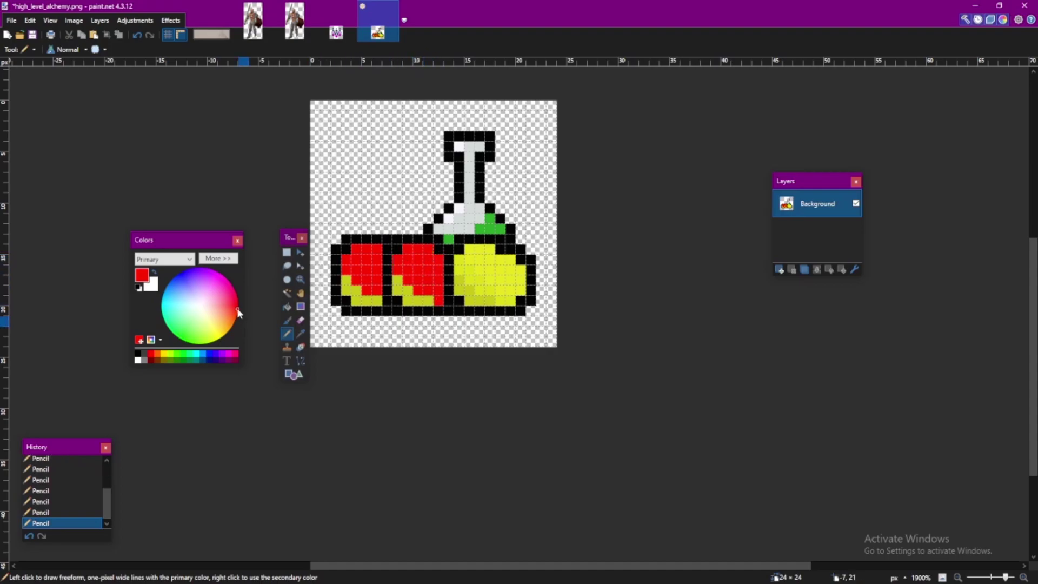
{"action": "left_click", "coordinate": [238, 312]}
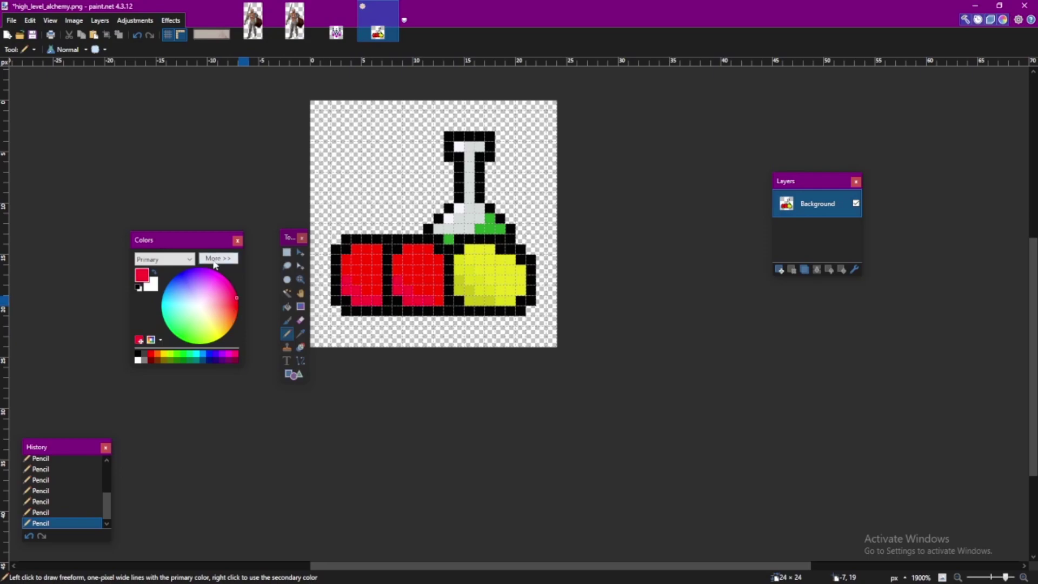
Expand the colour settings, undo the pinkish shading strokes, and set the primary colour to dark red 960500
{"action": "left_click", "coordinate": [218, 259]}
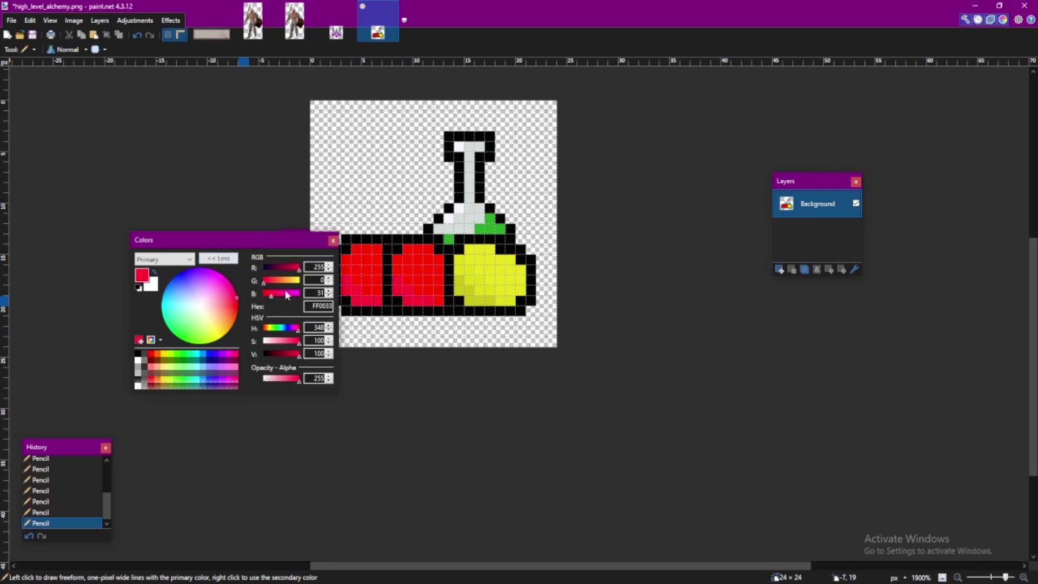
{"action": "left_click_drag", "start_coordinate": [232, 236], "coordinate": [176, 229]}
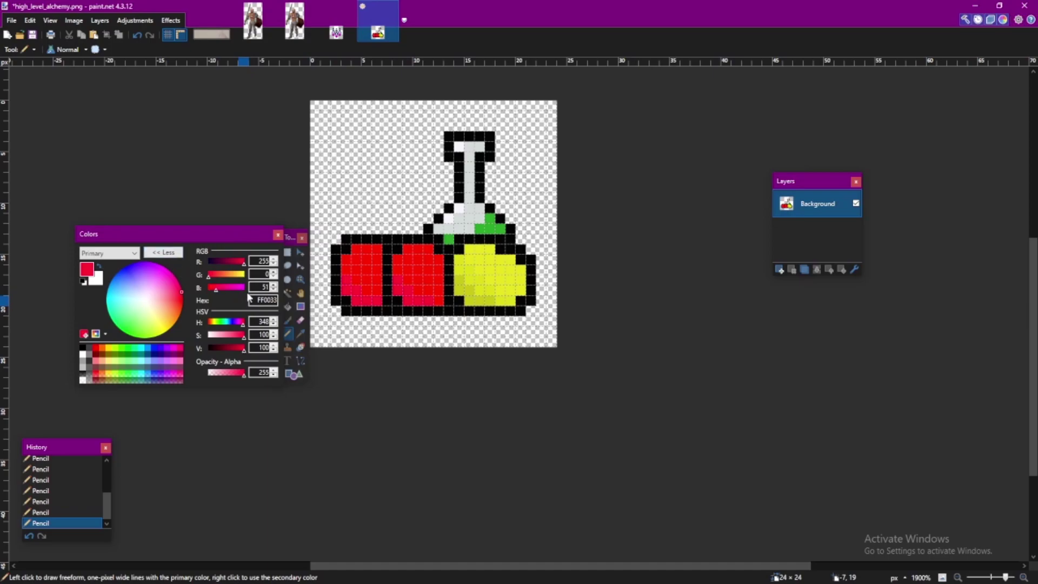
{"action": "key", "text": "ctrl+z"}
{"action": "key", "text": "ctrl+z"}
{"action": "key", "text": "ctrl+z"}
{"action": "left_click_drag", "start_coordinate": [243, 262], "coordinate": [231, 266]}
{"action": "left_click", "coordinate": [185, 303]}
Shade the lower edges of all three bars dark red with the Pencil, undoing stray strokes
{"action": "left_click", "coordinate": [377, 267]}
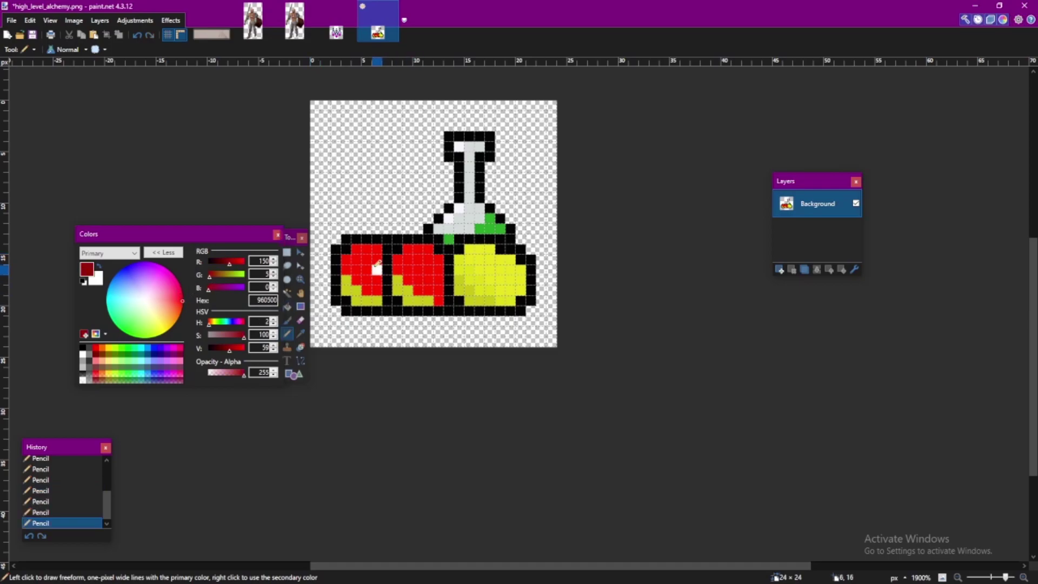
{"action": "key", "text": "ctrl+z"}
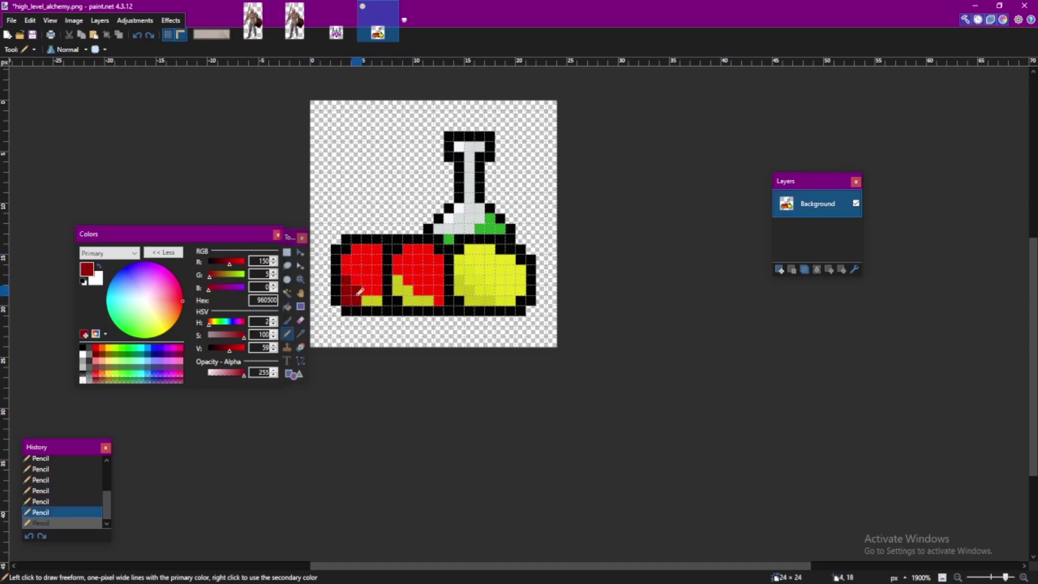
{"action": "mouse_move", "coordinate": [357, 295]}
{"action": "left_mouse_down"}
{"action": "mouse_move", "coordinate": [400, 278]}
{"action": "mouse_move", "coordinate": [424, 300]}
{"action": "mouse_move", "coordinate": [472, 290]}
{"action": "left_mouse_up"}
{"action": "key", "text": "ctrl+z"}
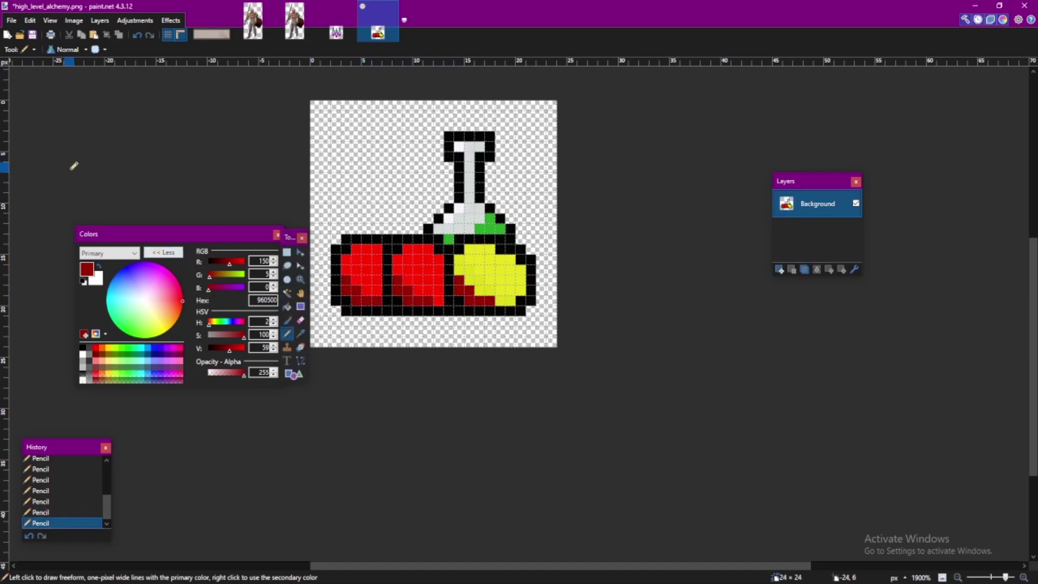
Sample bright red FF1500 from the first bar, paint the third bar's remaining yellow with it, and save the image with auto-detect bit depth
{"action": "left_click_drag", "start_coordinate": [190, 237], "coordinate": [180, 233]}
{"action": "left_click", "coordinate": [301, 334]}
{"action": "left_click", "coordinate": [357, 269]}
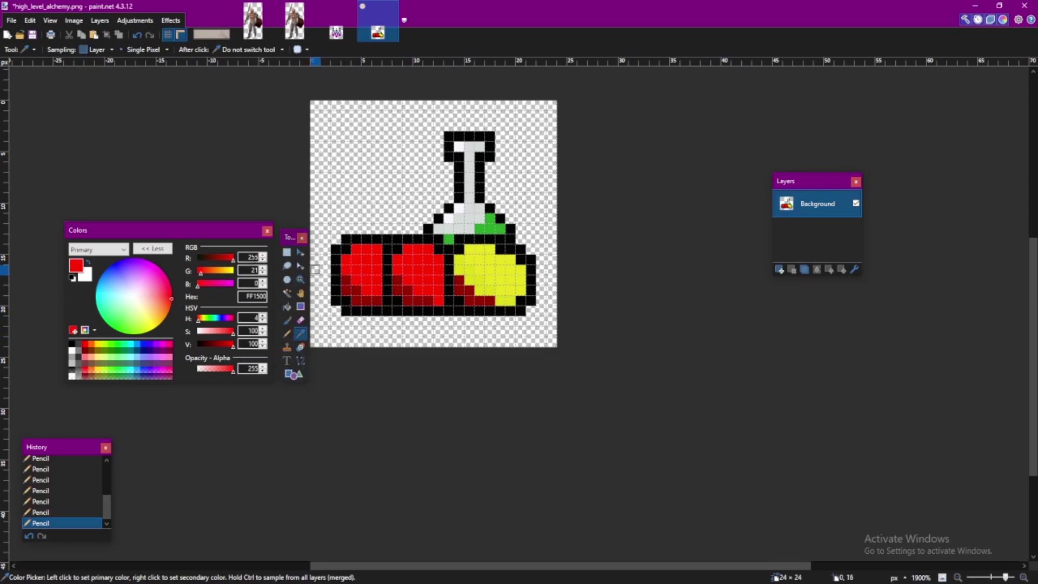
{"action": "left_click", "coordinate": [288, 334]}
{"action": "mouse_move", "coordinate": [457, 260]}
{"action": "left_mouse_down"}
{"action": "mouse_move", "coordinate": [508, 259]}
{"action": "mouse_move", "coordinate": [519, 277]}
{"action": "mouse_move", "coordinate": [508, 301]}
{"action": "mouse_move", "coordinate": [470, 280]}
{"action": "mouse_move", "coordinate": [494, 279]}
{"action": "mouse_move", "coordinate": [451, 270]}
{"action": "mouse_move", "coordinate": [500, 268]}
{"action": "mouse_move", "coordinate": [481, 249]}
{"action": "left_mouse_up"}
{"action": "key", "text": "ctrl+s"}
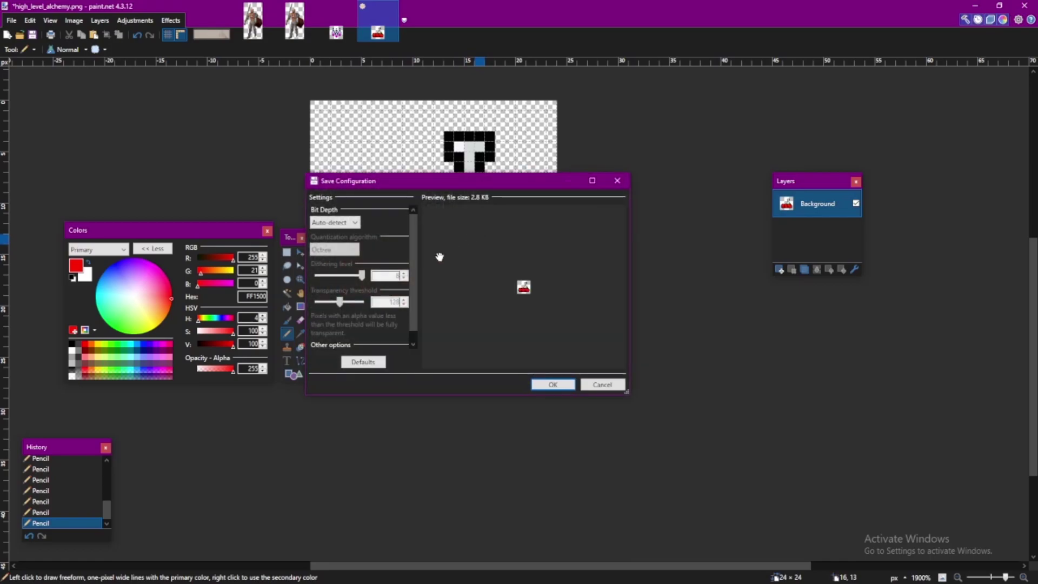
{"action": "left_click", "coordinate": [553, 385]}
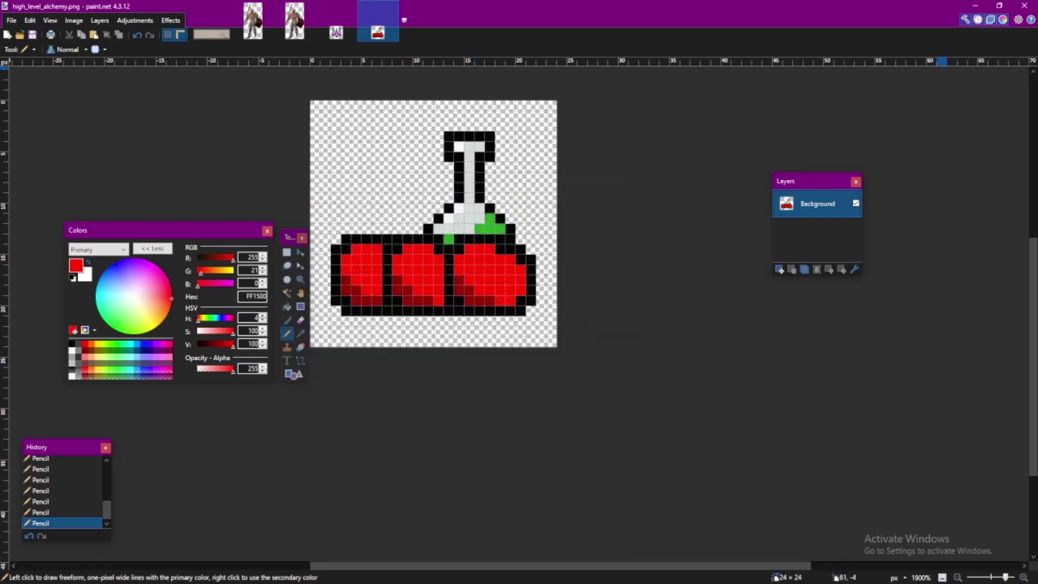
Minimise paint.net, switch to RuneLite and set the resource pack in use to Third to load the edited spell icon
{"action": "left_click", "coordinate": [975, 5]}
{"action": "left_click", "coordinate": [638, 299]}
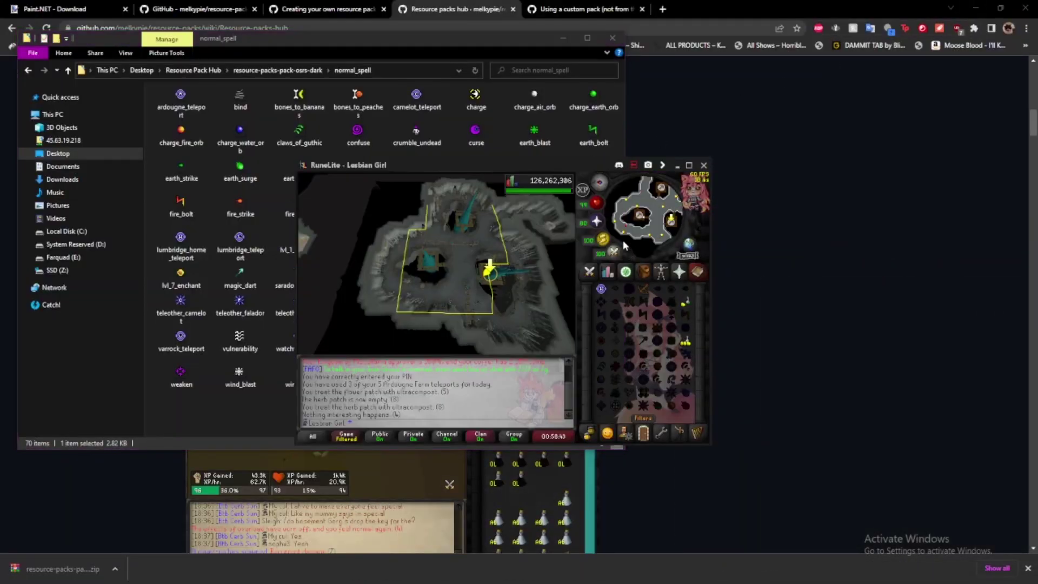
{"action": "left_click", "coordinate": [662, 167]}
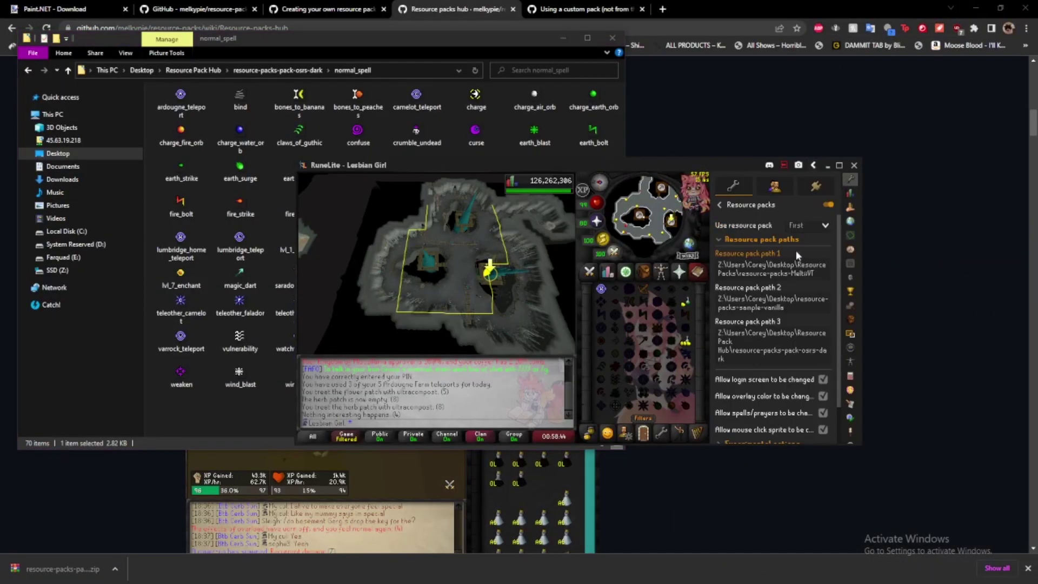
{"action": "left_click", "coordinate": [810, 225]}
{"action": "left_click", "coordinate": [806, 282]}
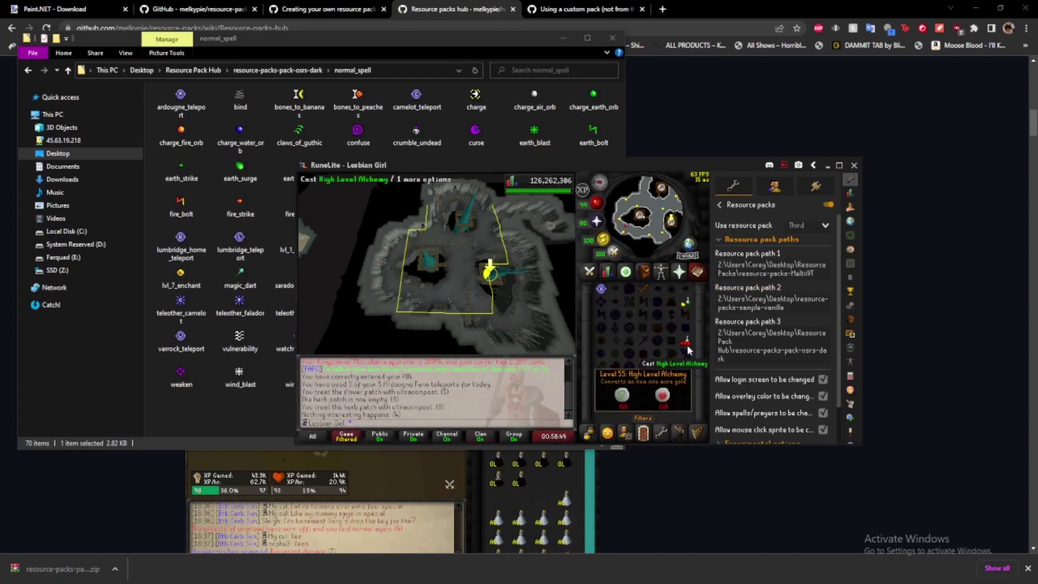
Examine the spellbook, prayer, skills and inventory panels with the dark pack loaded while mining Daeyalt Essence
{"action": "left_click", "coordinate": [483, 275]}
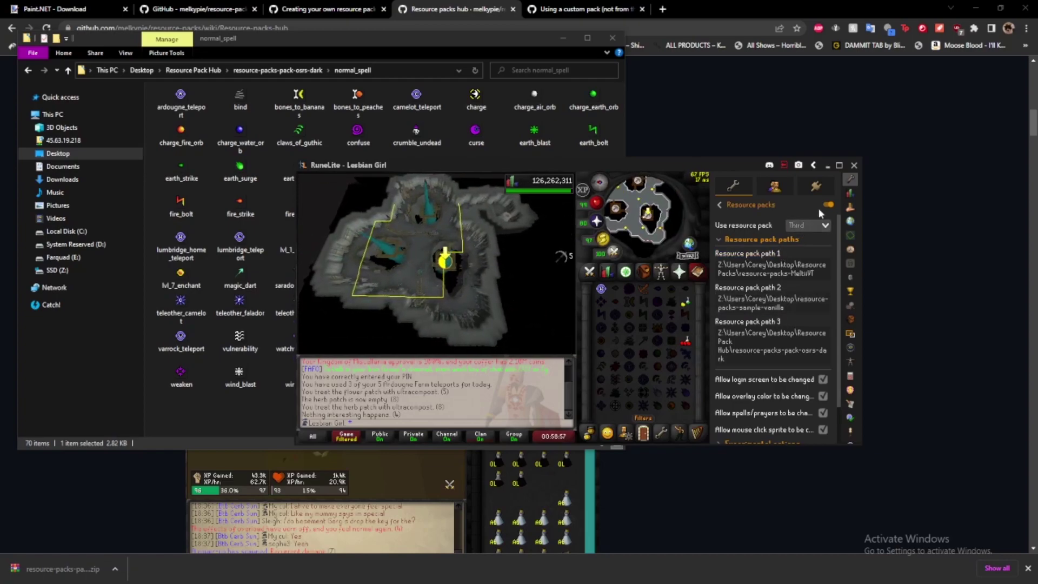
{"action": "left_click", "coordinate": [828, 205]}
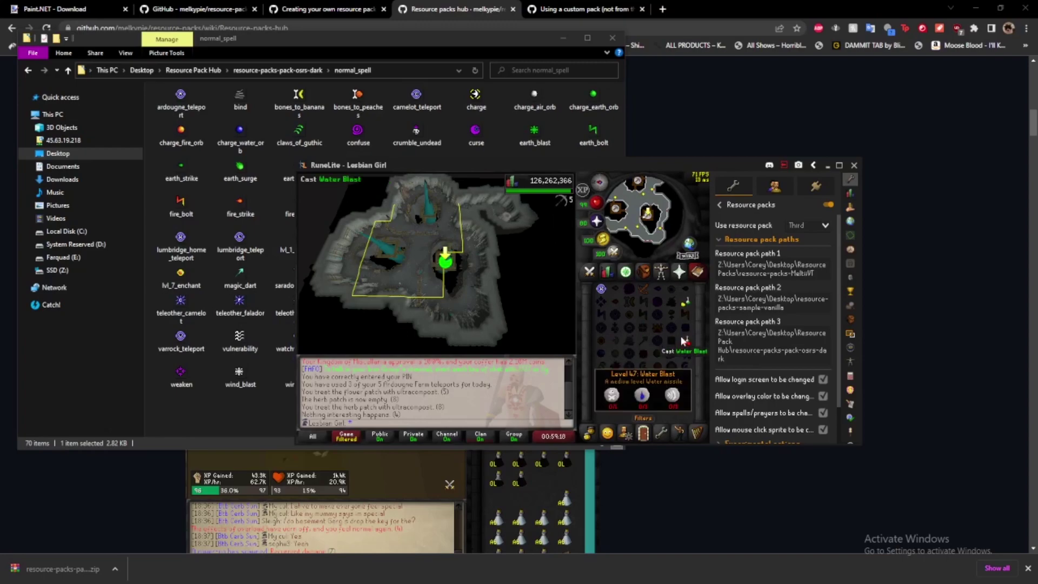
{"action": "key", "text": "F6"}
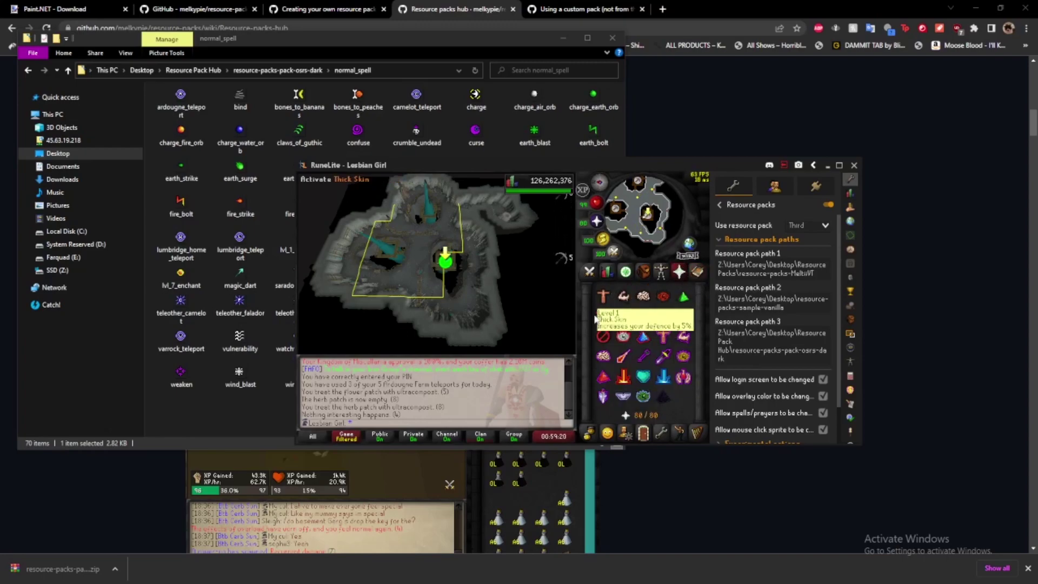
{"action": "left_click", "coordinate": [606, 276]}
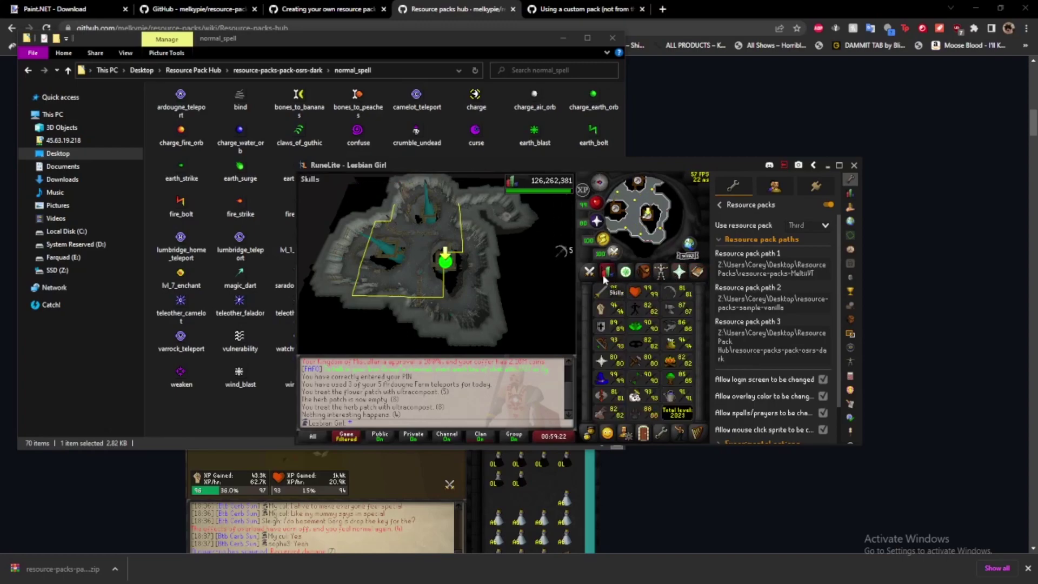
{"action": "left_click", "coordinate": [616, 273]}
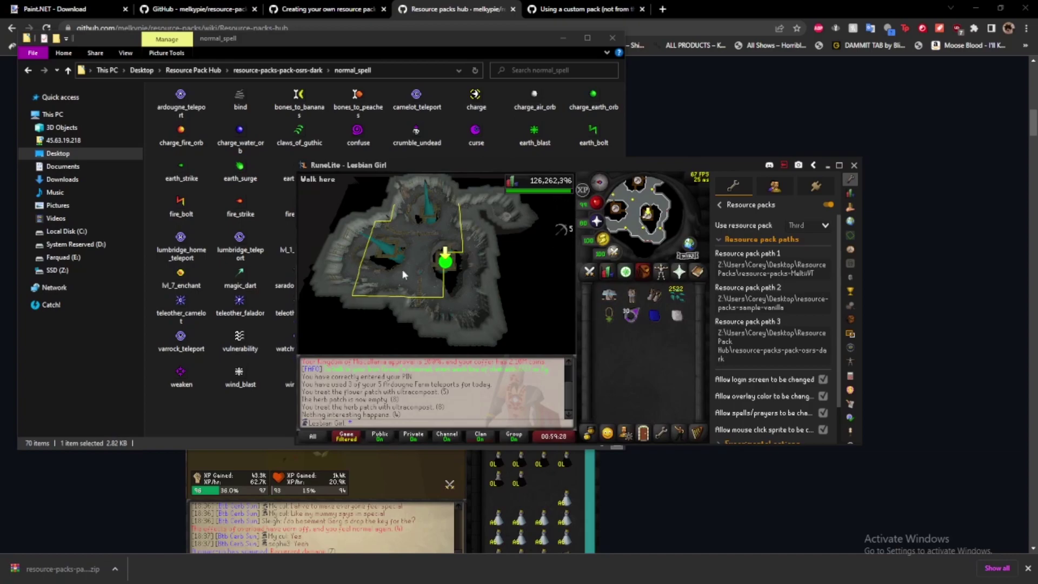
{"action": "left_click", "coordinate": [429, 210]}
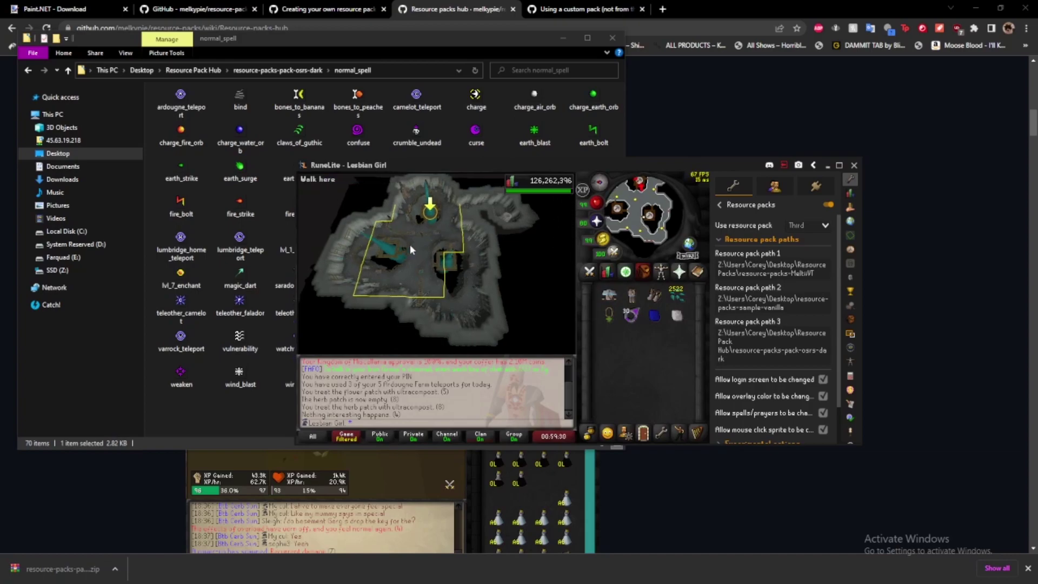
{"action": "left_click", "coordinate": [679, 272]}
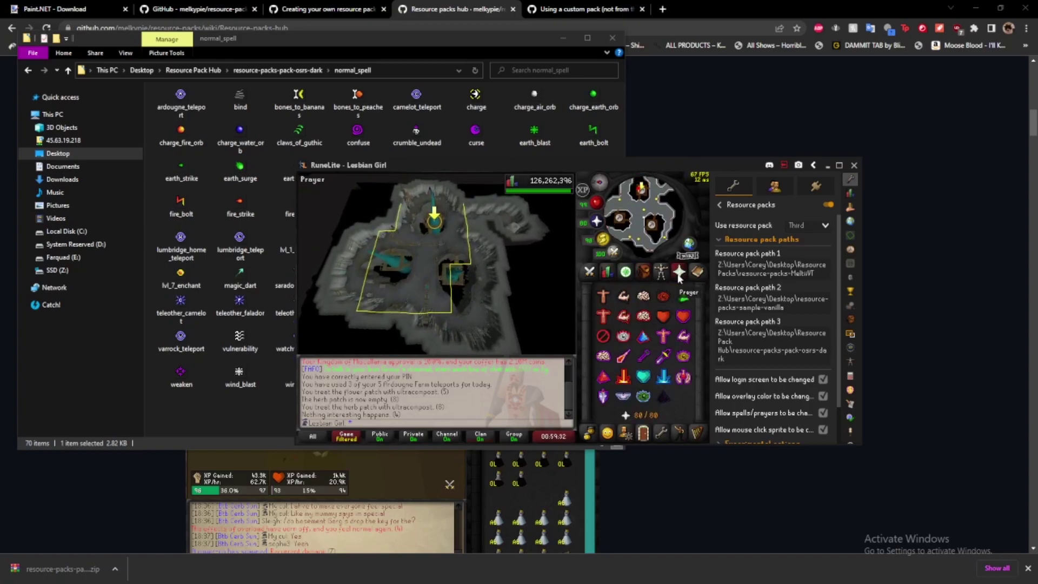
{"action": "scroll", "coordinate": [485, 257], "scroll_direction": "up", "scroll_amount": 3}
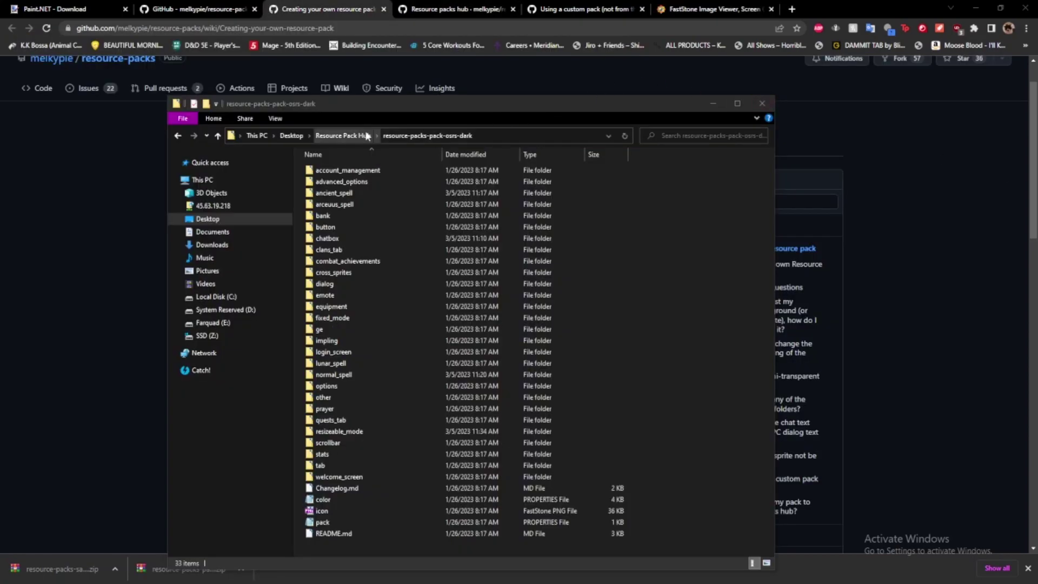
Move the resource-packs-pack-osrs-dark folder window clear of the wiki's resource pack creation steps in the browser
{"action": "left_click_drag", "start_coordinate": [455, 106], "coordinate": [588, 57]}
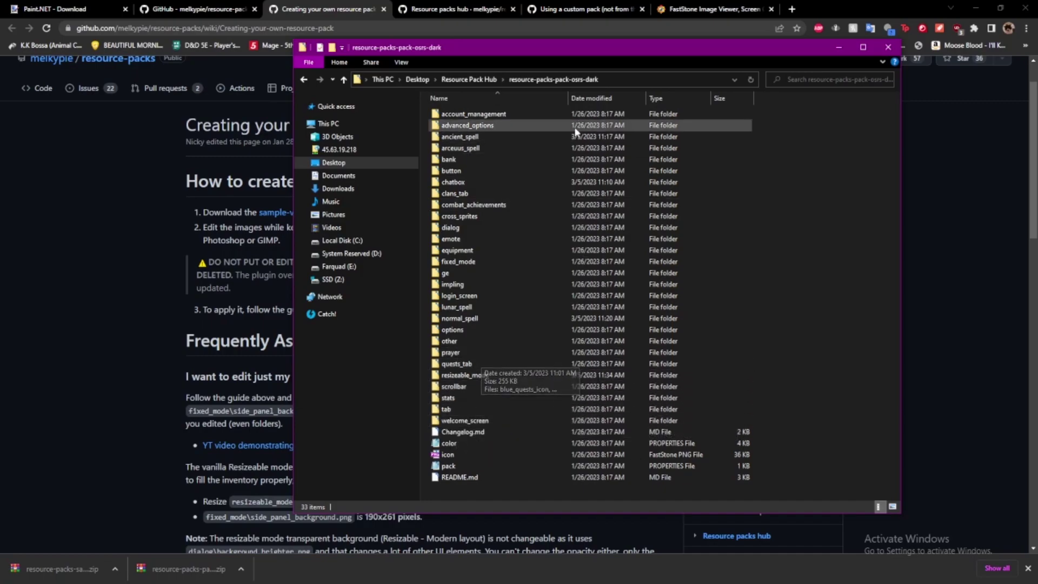
{"action": "left_click_drag", "start_coordinate": [492, 51], "coordinate": [504, 235]}
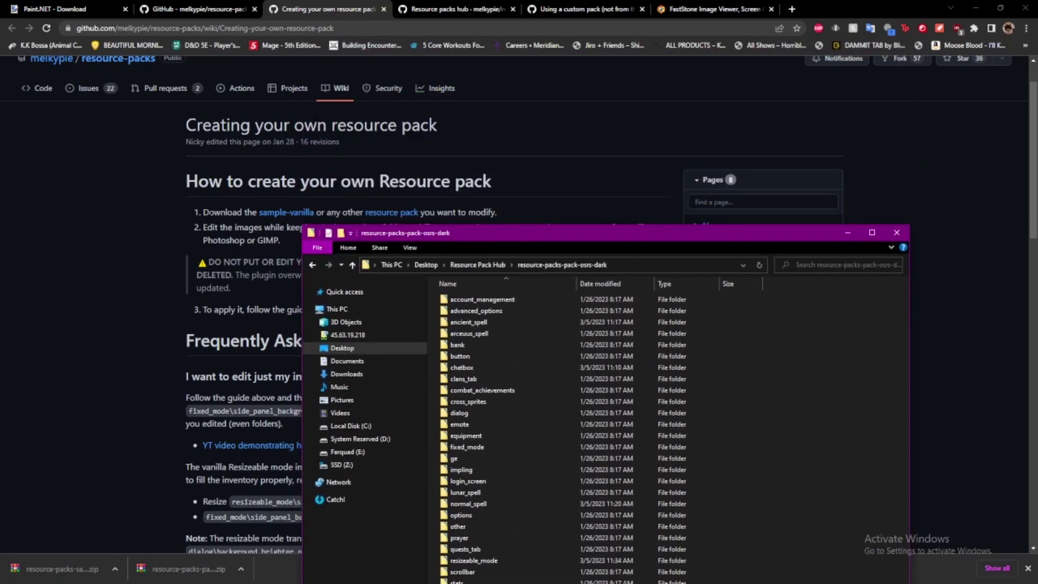
Bring the wiki's resource pack creation page to the front to read its steps in full
{"action": "left_click", "coordinate": [260, 225]}
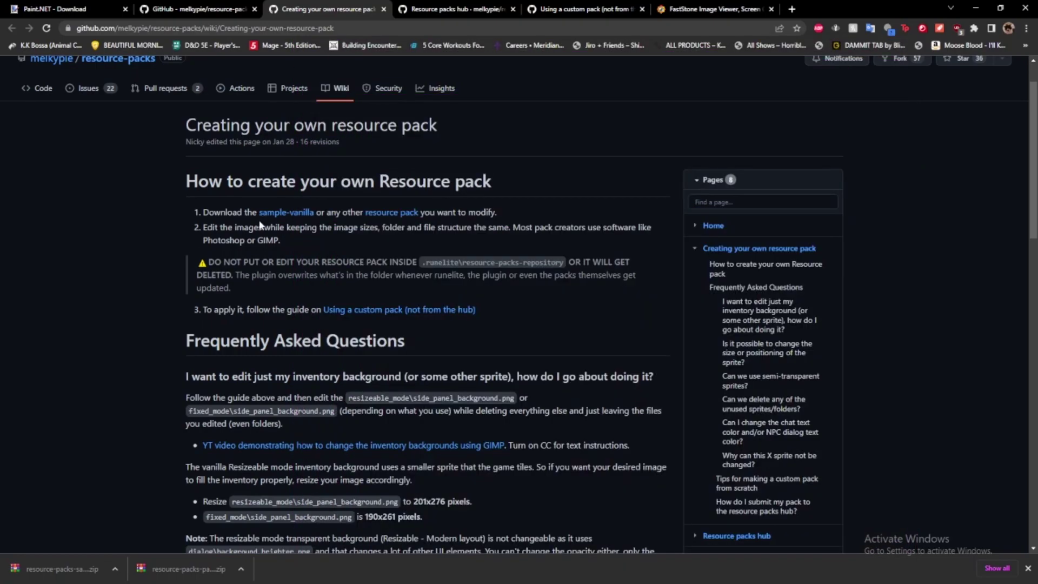
{"action": "left_click", "coordinate": [281, 28]}
{"action": "left_click", "coordinate": [191, 219]}
Examine the icons in the skill folder of resource-packs-sample-vanilla and return to that pack's main folder
{"action": "key", "text": "alt+Tab"}
{"action": "left_click", "coordinate": [495, 266]}
{"action": "left_click_drag", "start_coordinate": [504, 232], "coordinate": [504, 111]}
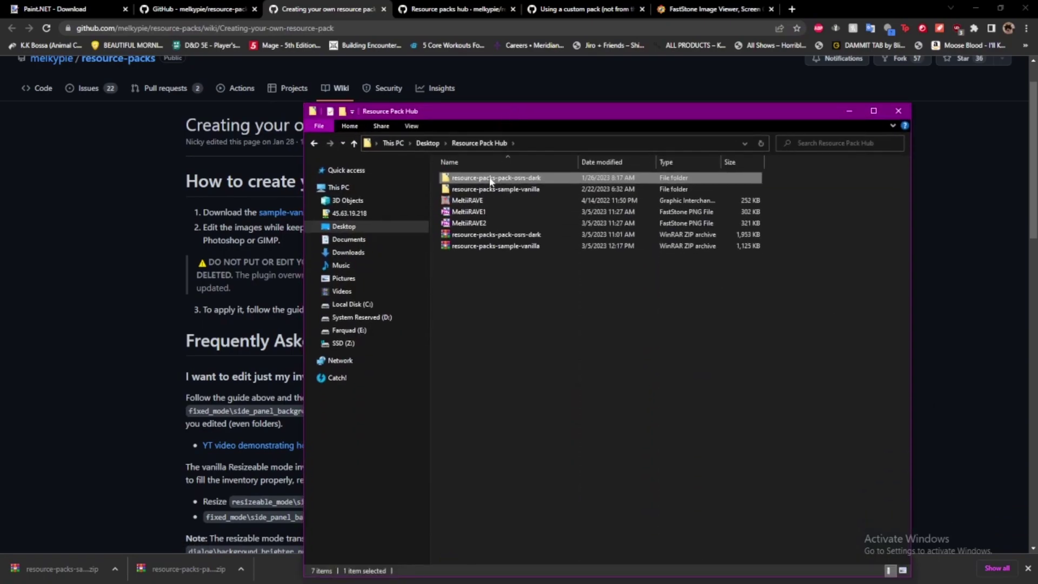
{"action": "double_click", "coordinate": [495, 188]}
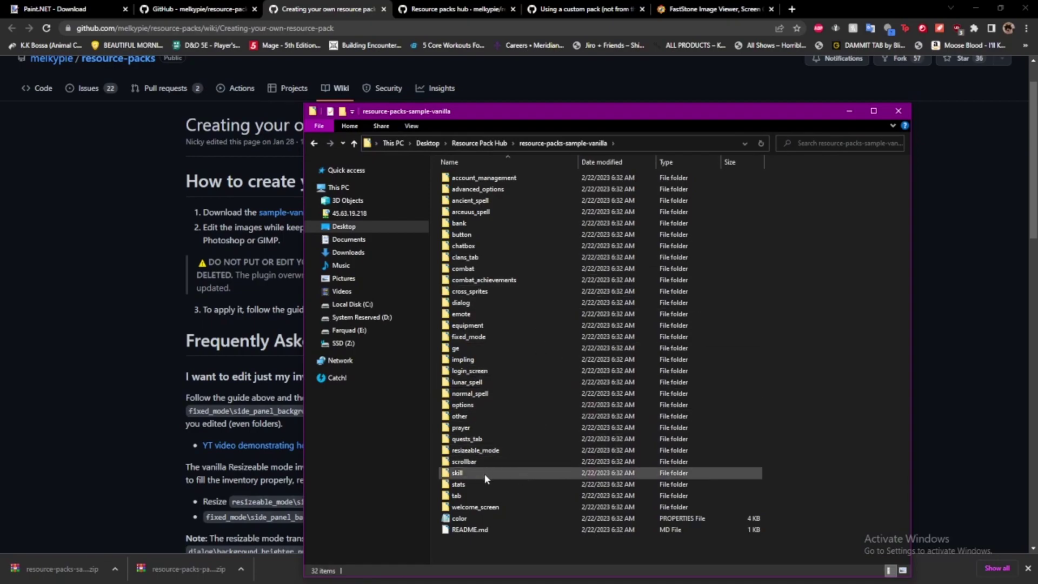
{"action": "double_click", "coordinate": [484, 474]}
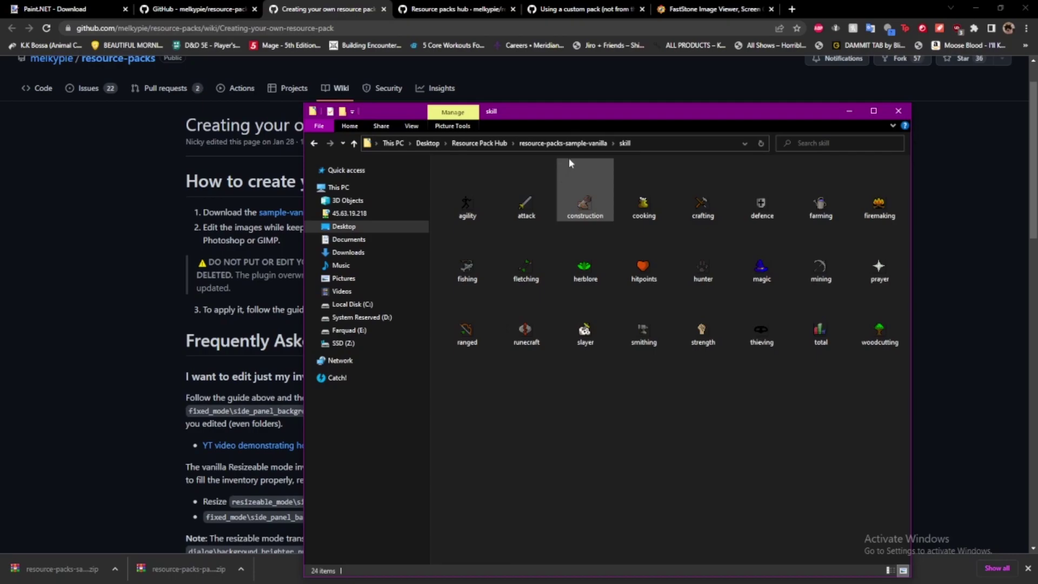
{"action": "left_click", "coordinate": [563, 144]}
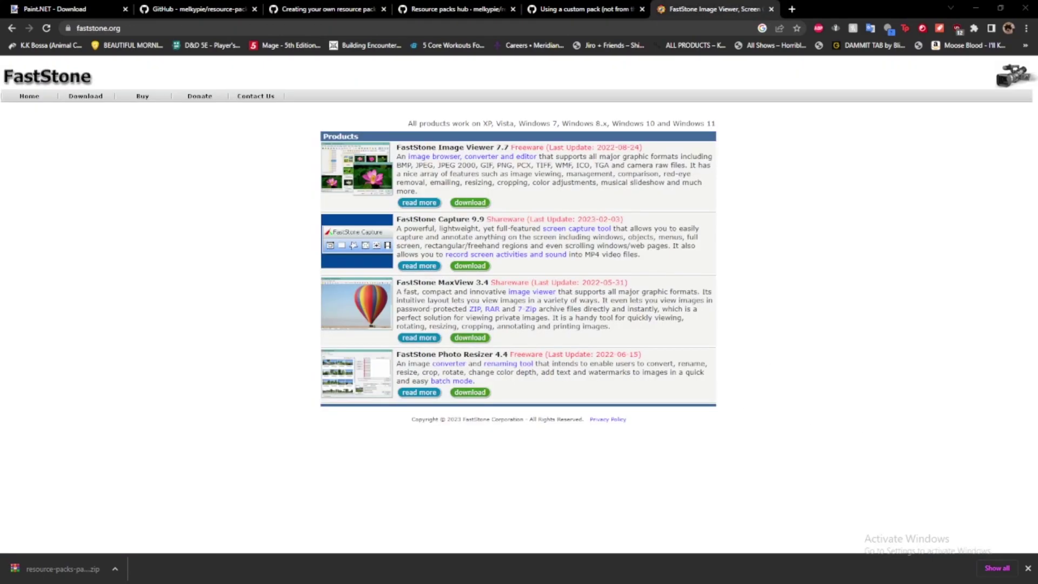
Switch to RuneLite and examine the custom click markers by clicking the ground and the Daeyalt Essence
{"action": "key", "text": "alt+Tab"}
{"action": "scroll", "coordinate": [471, 274], "scroll_direction": "up", "scroll_amount": 5}
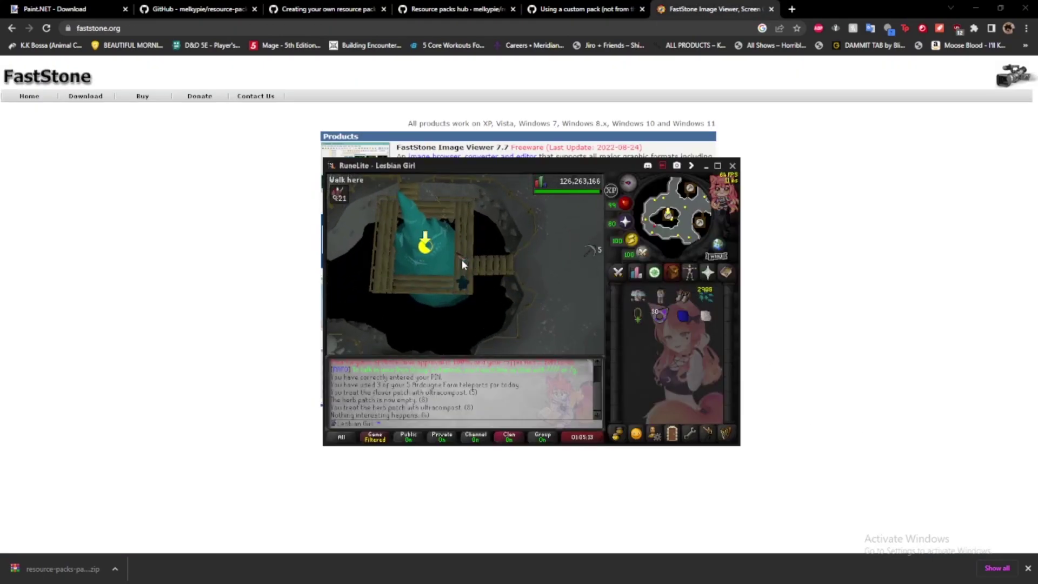
{"action": "left_click", "coordinate": [468, 252]}
{"action": "left_click", "coordinate": [424, 254]}
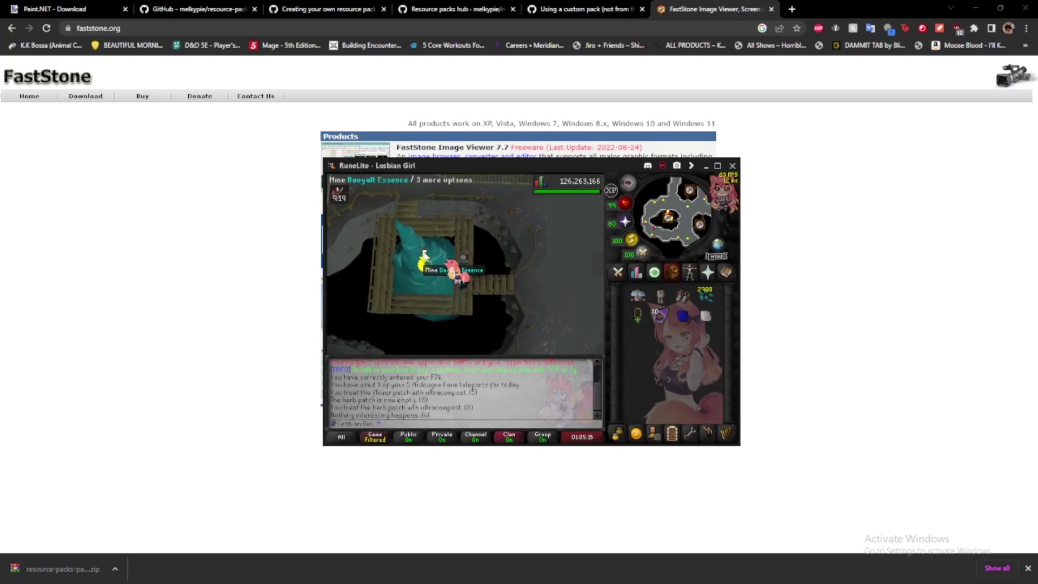
{"action": "left_click", "coordinate": [424, 257]}
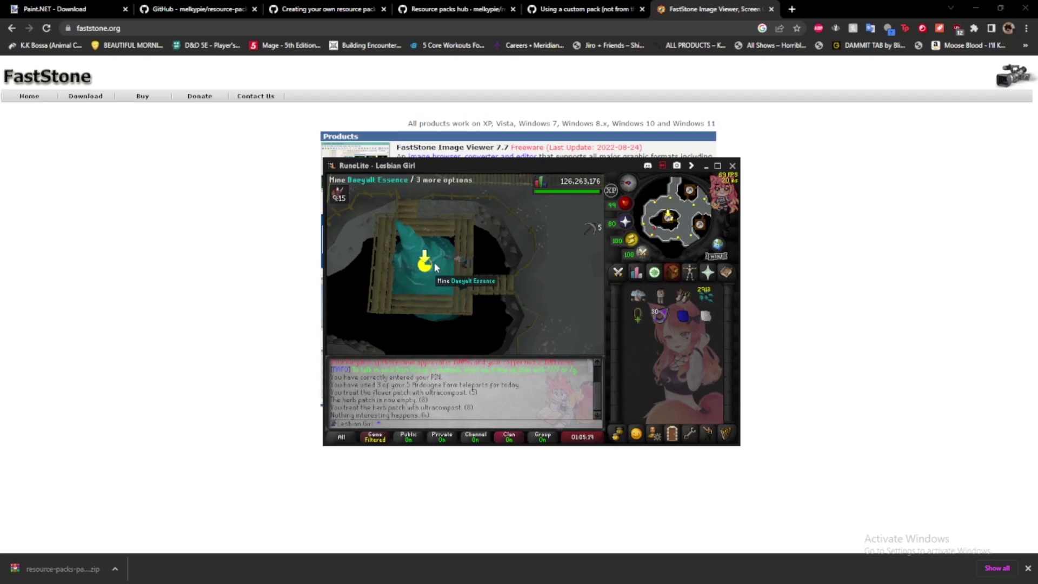
{"action": "scroll", "coordinate": [501, 265], "scroll_direction": "down", "scroll_amount": 3}
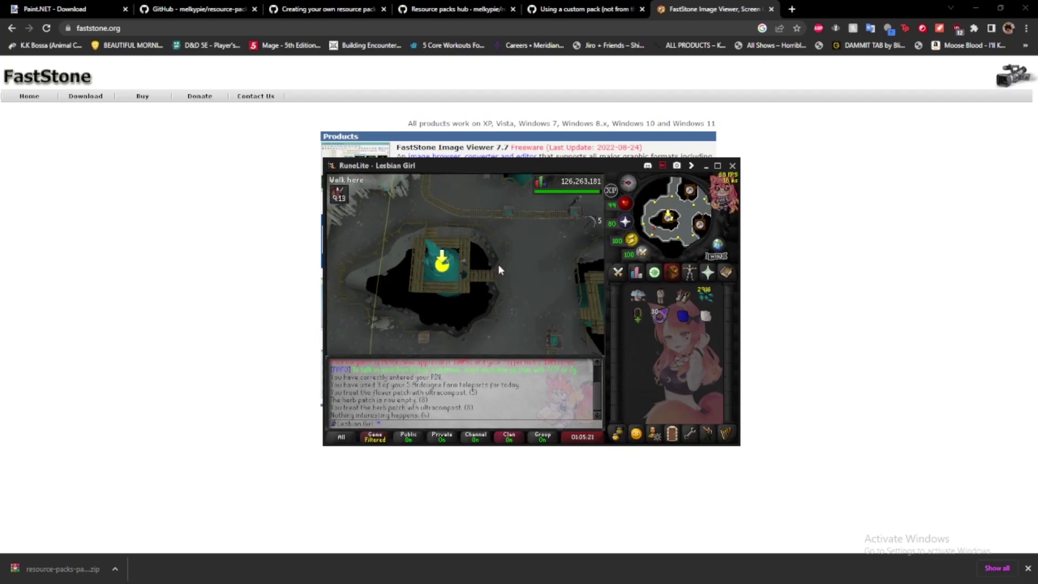
{"action": "scroll", "coordinate": [509, 260], "scroll_direction": "down", "scroll_amount": 5}
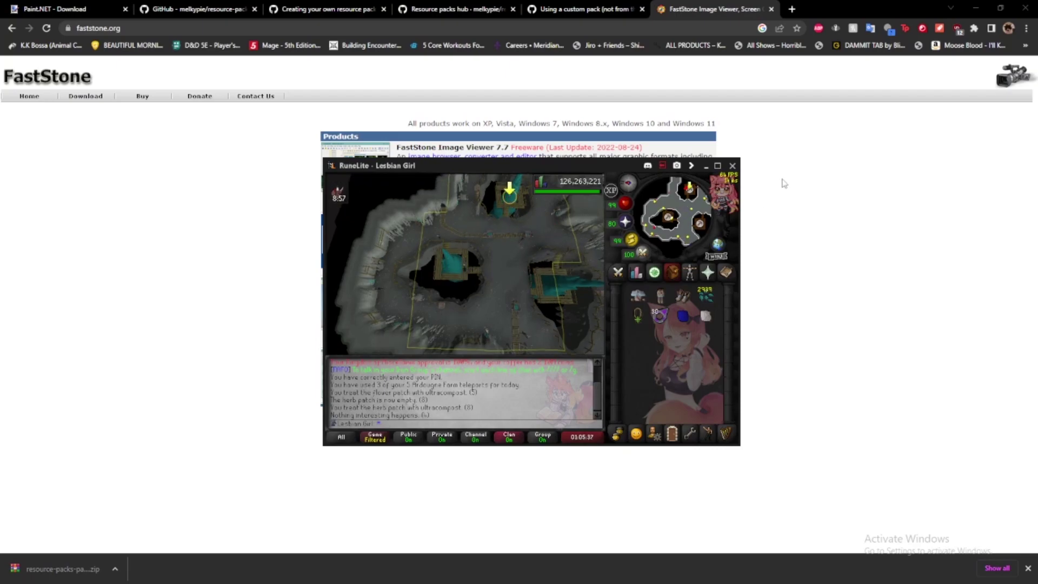
{"action": "left_click", "coordinate": [799, 158]}
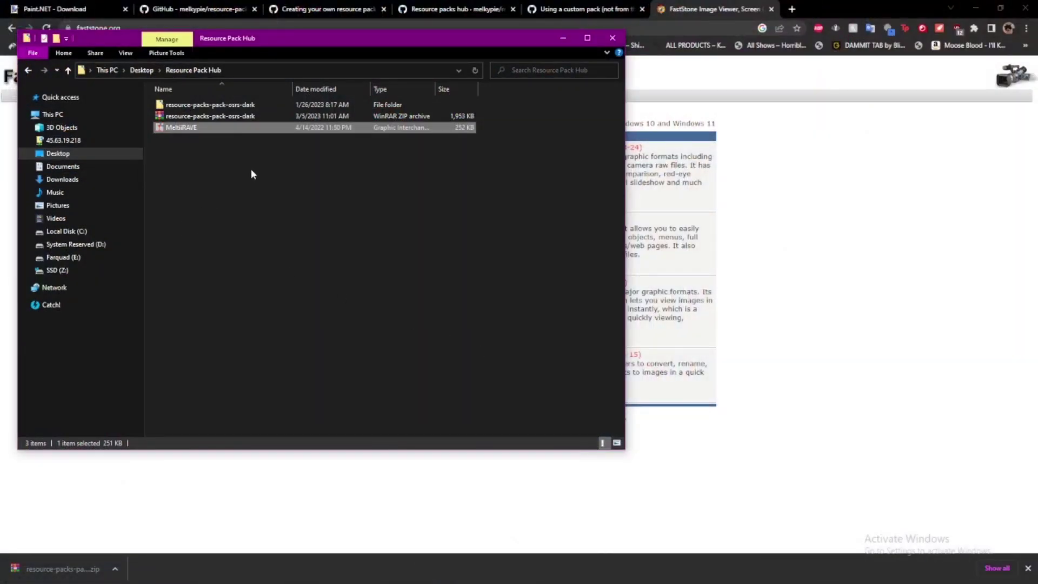
Open MeltiiRAVE.gif from the Resource Pack Hub folder, pause its animation and step through to the first wanted frame
{"action": "left_click", "coordinate": [251, 170]}
{"action": "double_click", "coordinate": [196, 129]}
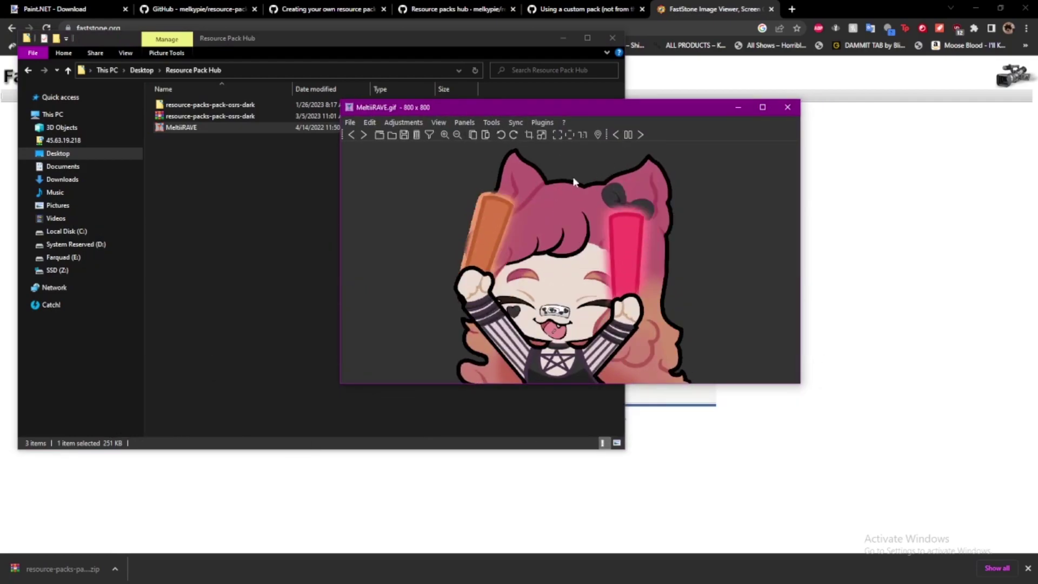
{"action": "left_click", "coordinate": [628, 134]}
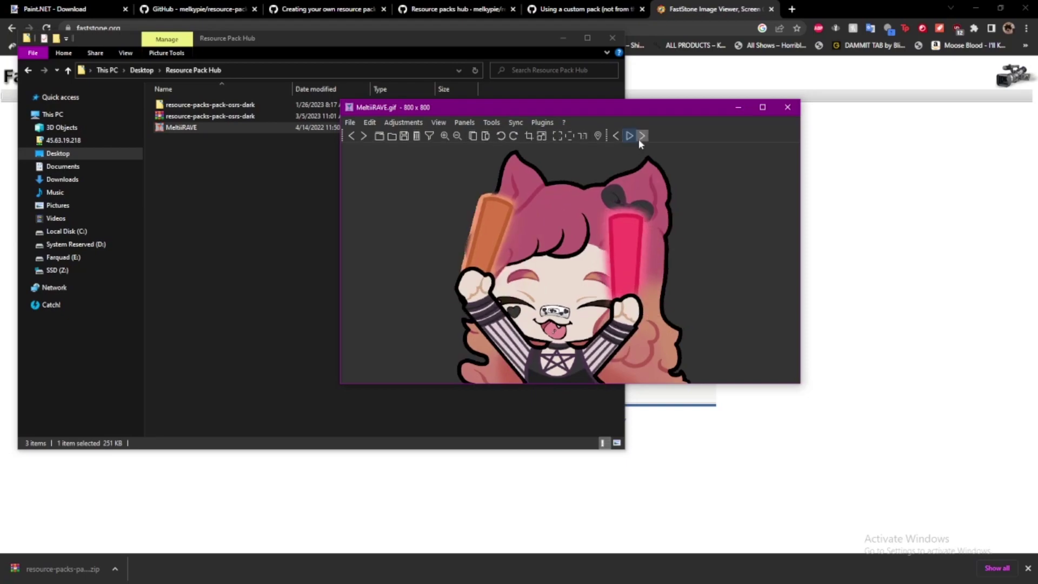
{"action": "left_click", "coordinate": [642, 136]}
{"action": "left_click", "coordinate": [642, 136]}
{"action": "left_click", "coordinate": [642, 138]}
{"action": "left_click", "coordinate": [642, 139]}
Save the paused frame as PNG file MeltiiRAVE1 in the Resource Pack Hub folder and close the image viewer
{"action": "left_click", "coordinate": [351, 124]}
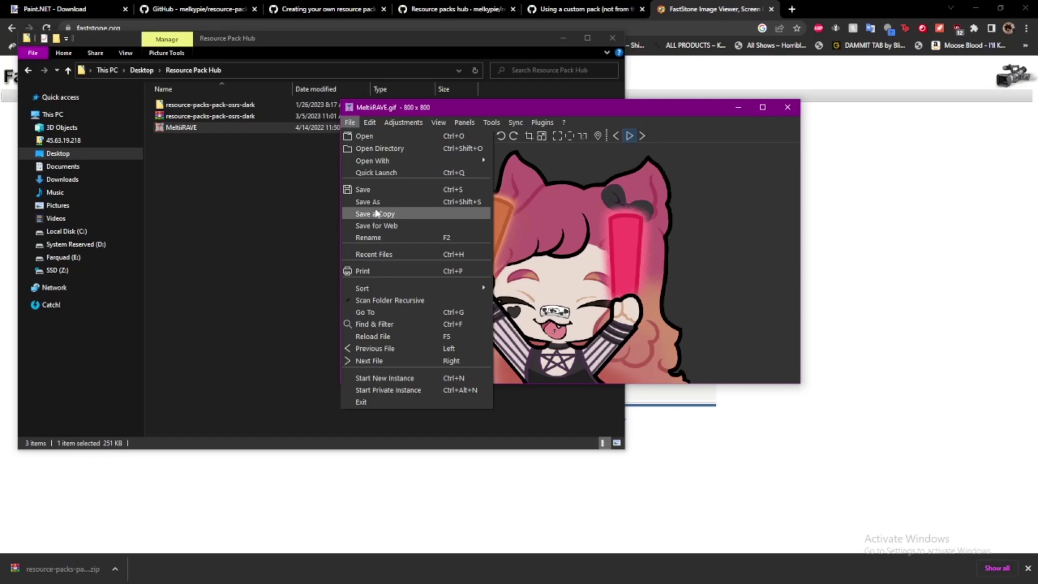
{"action": "left_click", "coordinate": [408, 200]}
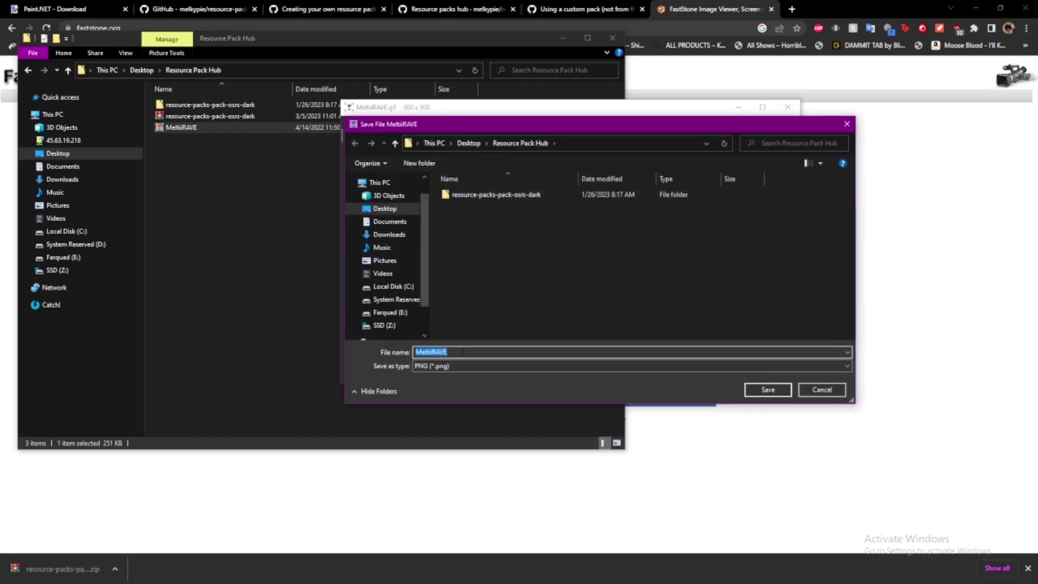
{"action": "left_click", "coordinate": [463, 351]}
{"action": "type", "text": "1"}
{"action": "key", "text": "Return"}
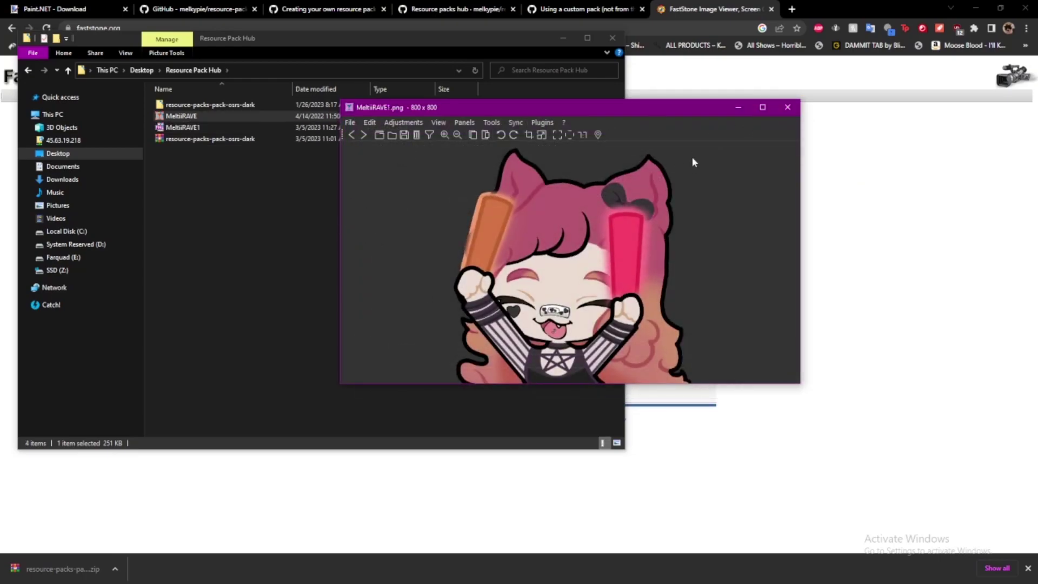
{"action": "left_click", "coordinate": [787, 107]}
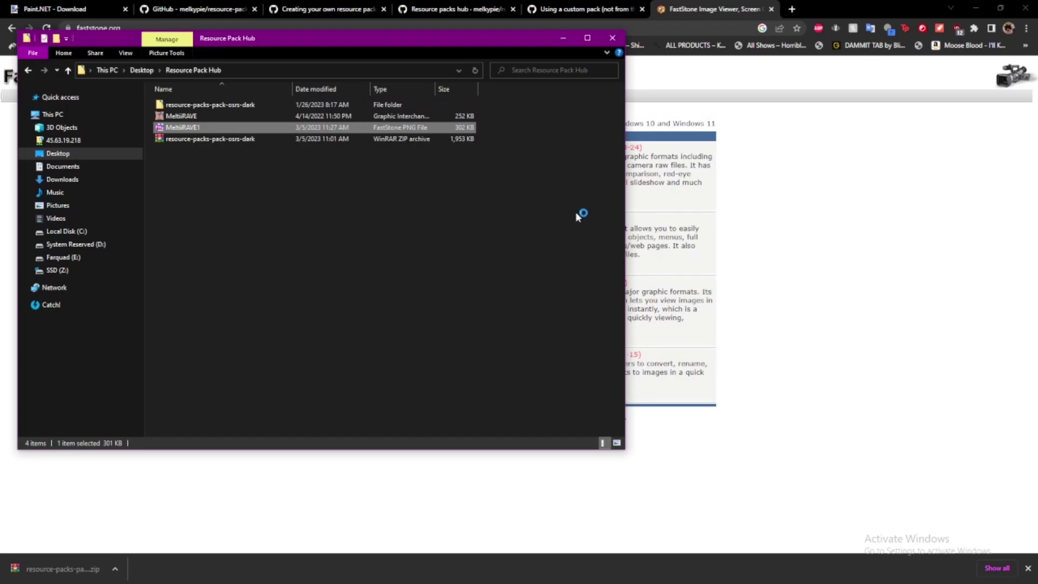
Check the MeltiiRAVE1 image, reopen MeltiiRAVE.gif and pause it on the frame with the pink glow stick raised higher
{"action": "double_click", "coordinate": [232, 129]}
{"action": "key", "text": "Escape"}
{"action": "left_click", "coordinate": [224, 116]}
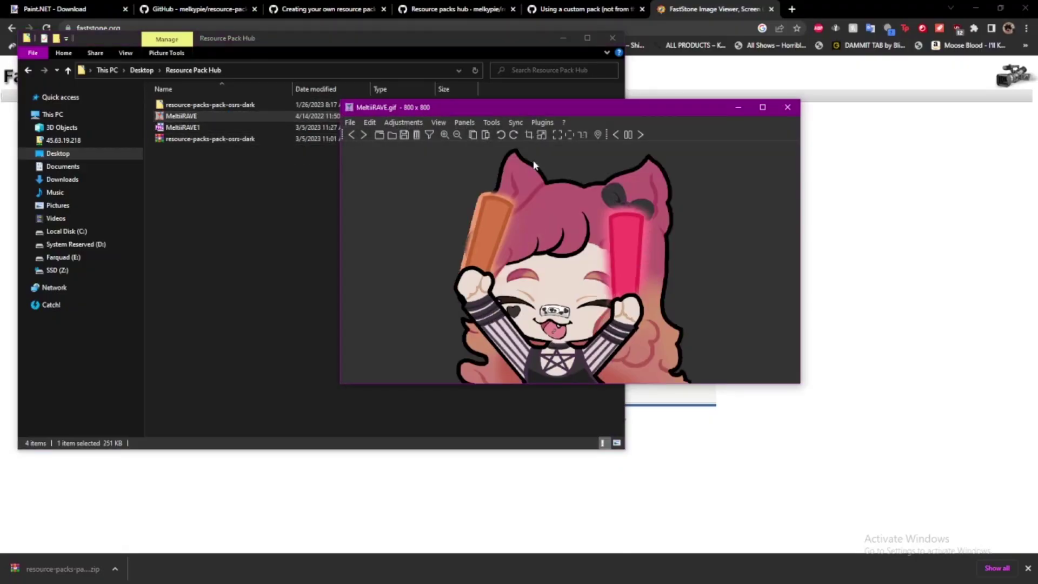
{"action": "left_click", "coordinate": [630, 136]}
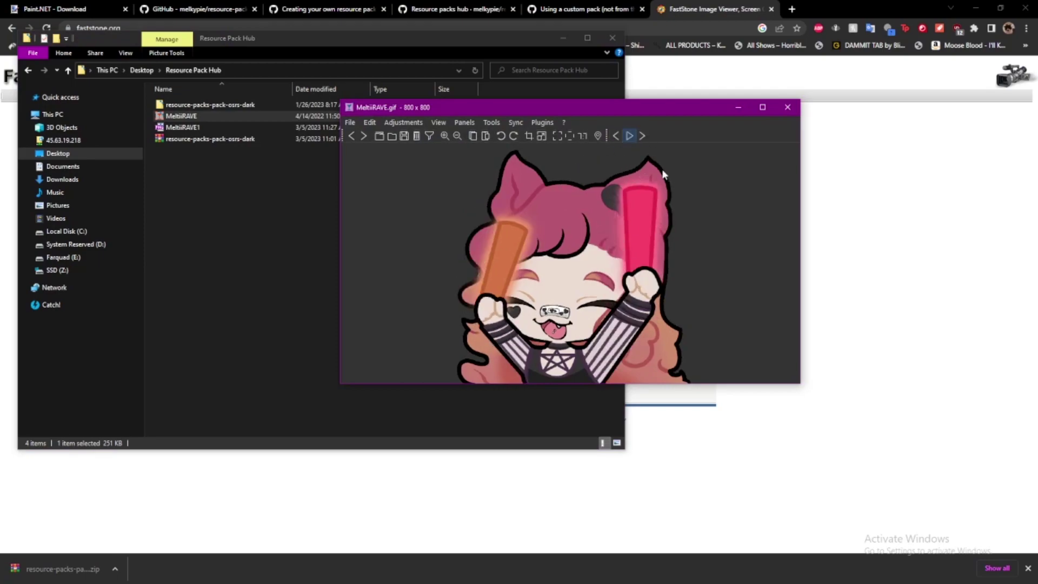
Save this second frame as PNG file MeltiiRAVE2 in the Resource Pack Hub folder and close the image viewer
{"action": "left_click", "coordinate": [356, 123]}
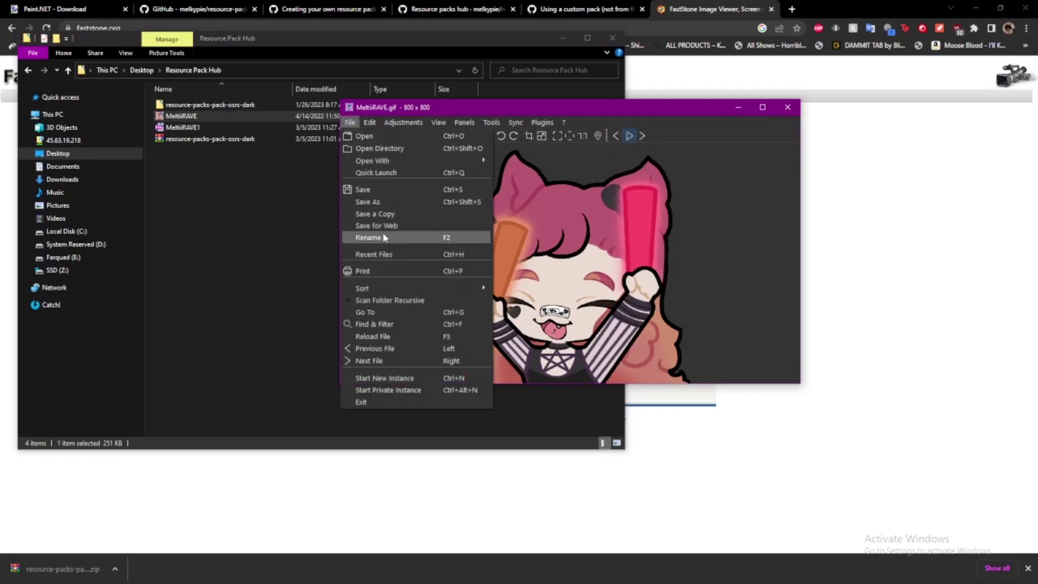
{"action": "left_click", "coordinate": [373, 202]}
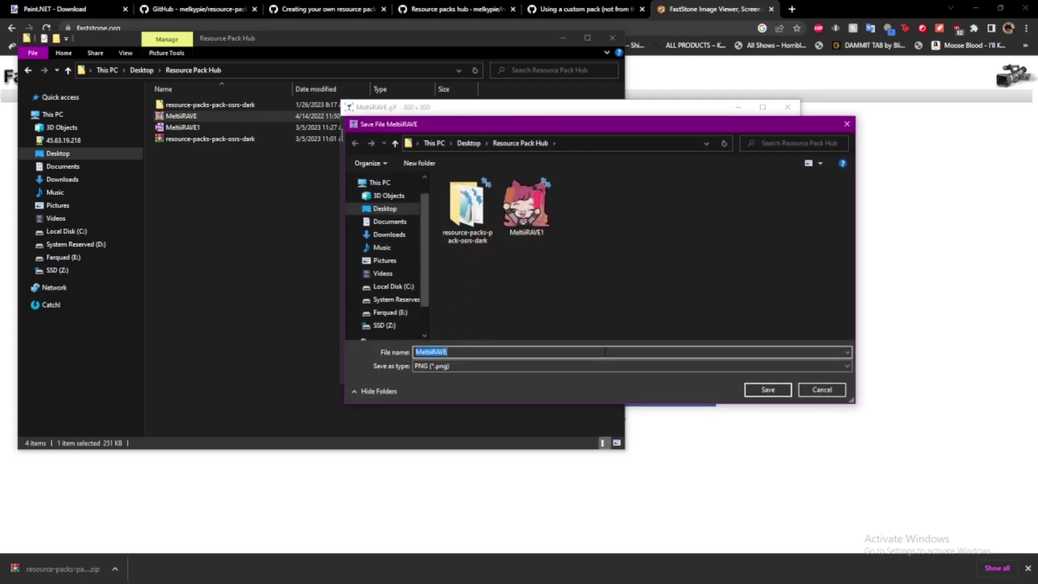
{"action": "left_click", "coordinate": [605, 353]}
{"action": "type", "text": "2"}
{"action": "key", "text": "Return"}
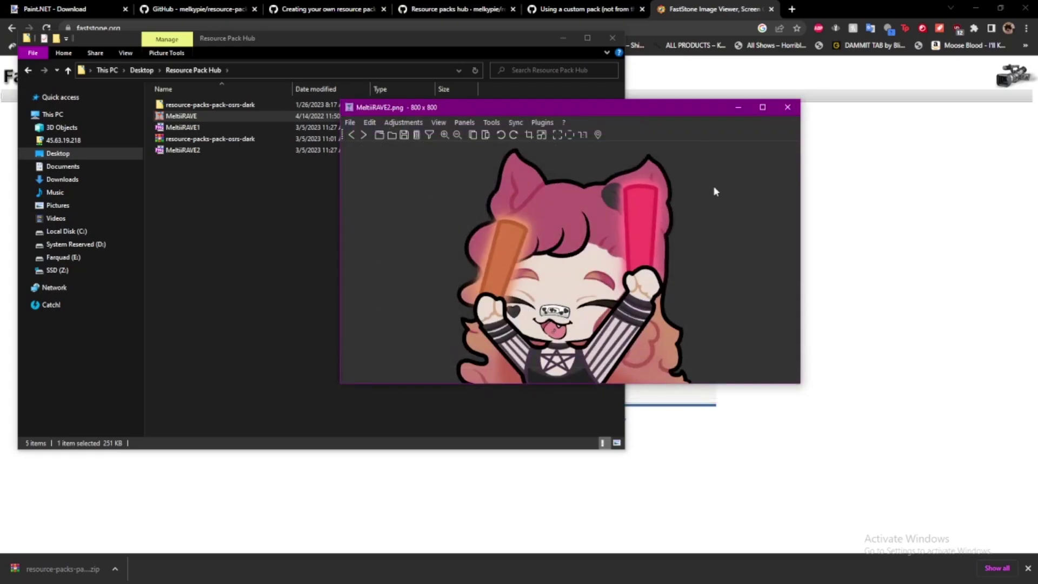
{"action": "left_click", "coordinate": [788, 108]}
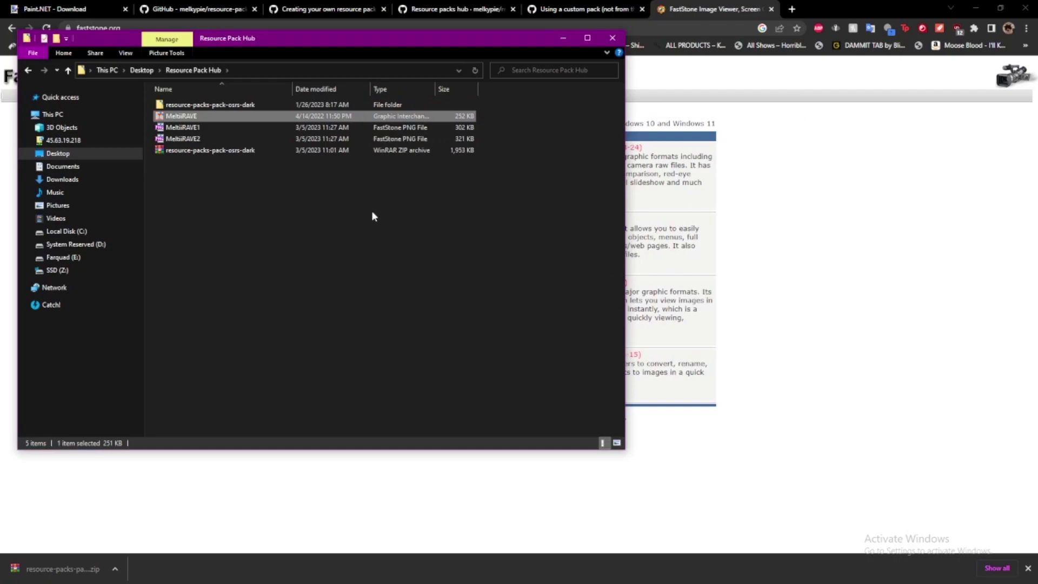
Look at the click marker in RuneLite and open the cross_sprites folder of resource-packs-pack-project-miku
{"action": "key", "text": "alt+Tab"}
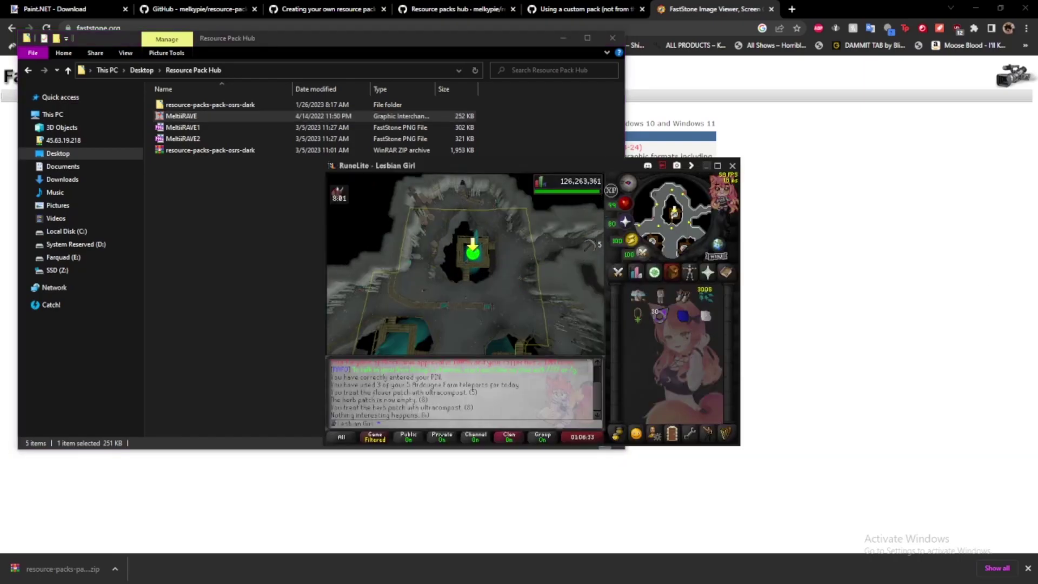
{"action": "key", "text": "alt+Tab"}
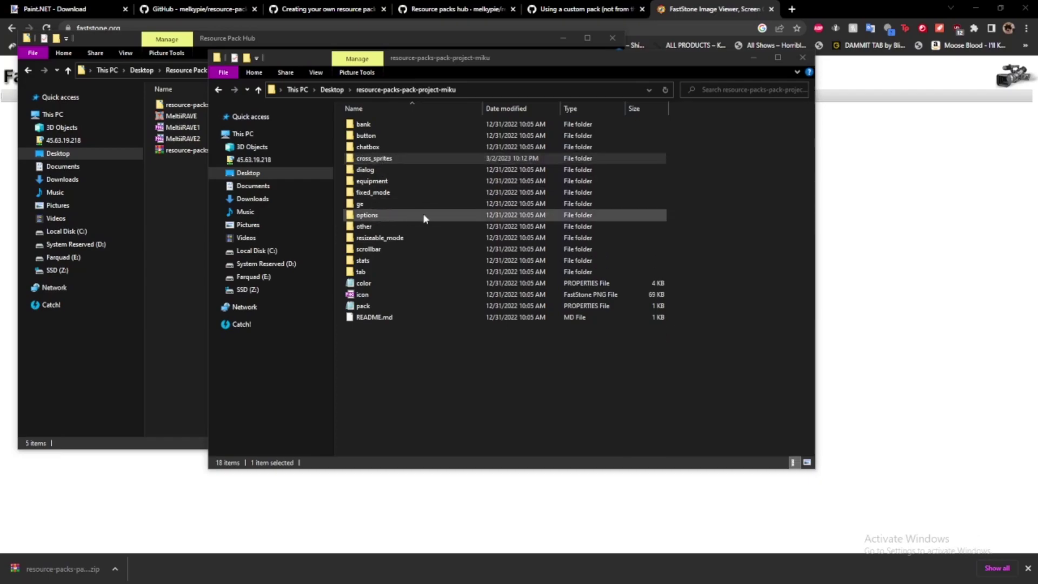
{"action": "double_click", "coordinate": [404, 160]}
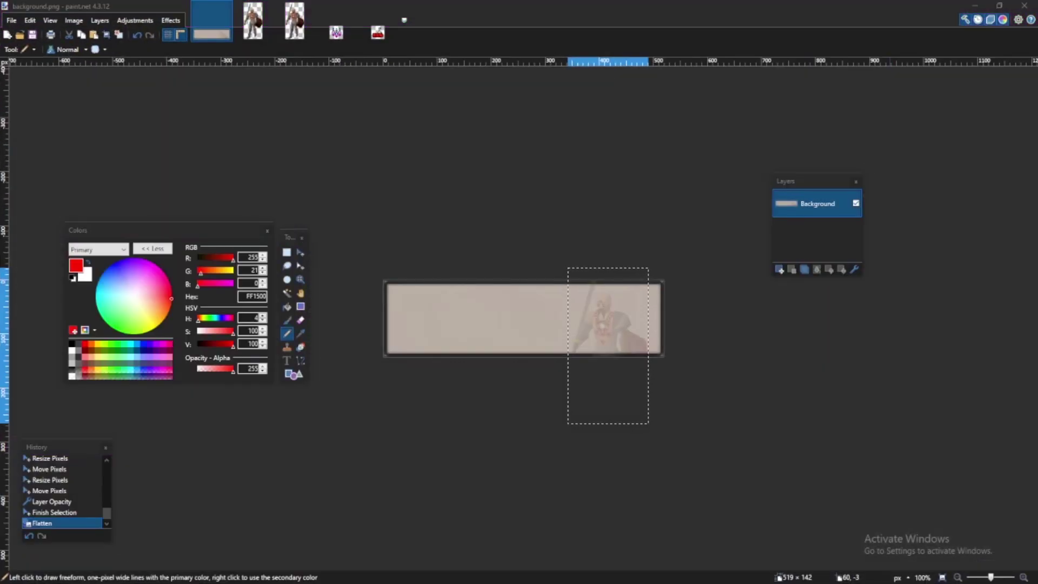
Open yellow_frame1 from the cross_sprites folder as a separate image in paint.net and examine its click marker and character
{"action": "key", "text": "alt+Tab"}
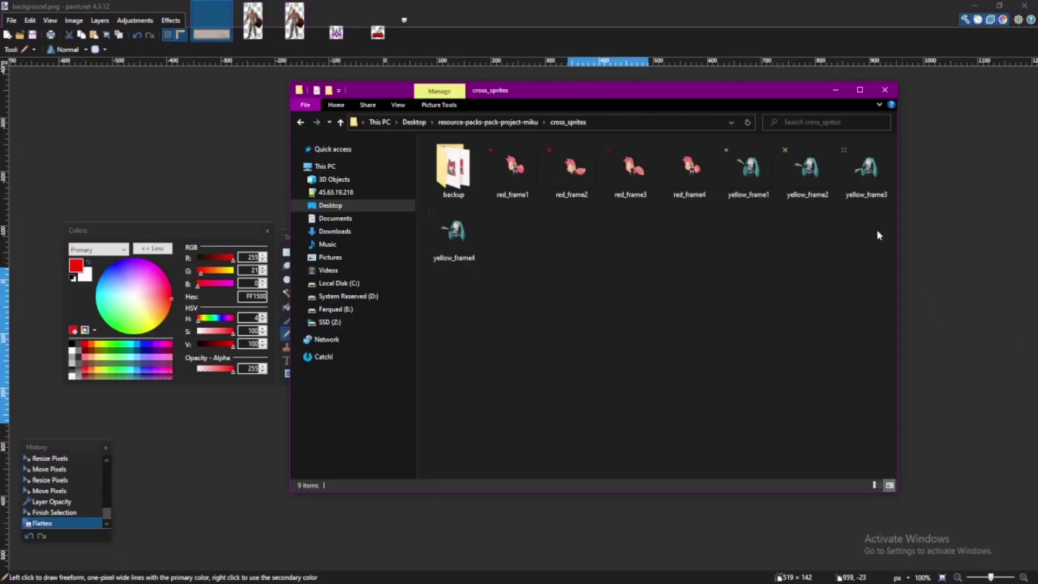
{"action": "mouse_move", "coordinate": [748, 178]}
{"action": "left_mouse_down"}
{"action": "mouse_move", "coordinate": [748, 168]}
{"action": "mouse_move", "coordinate": [948, 251]}
{"action": "left_mouse_up"}
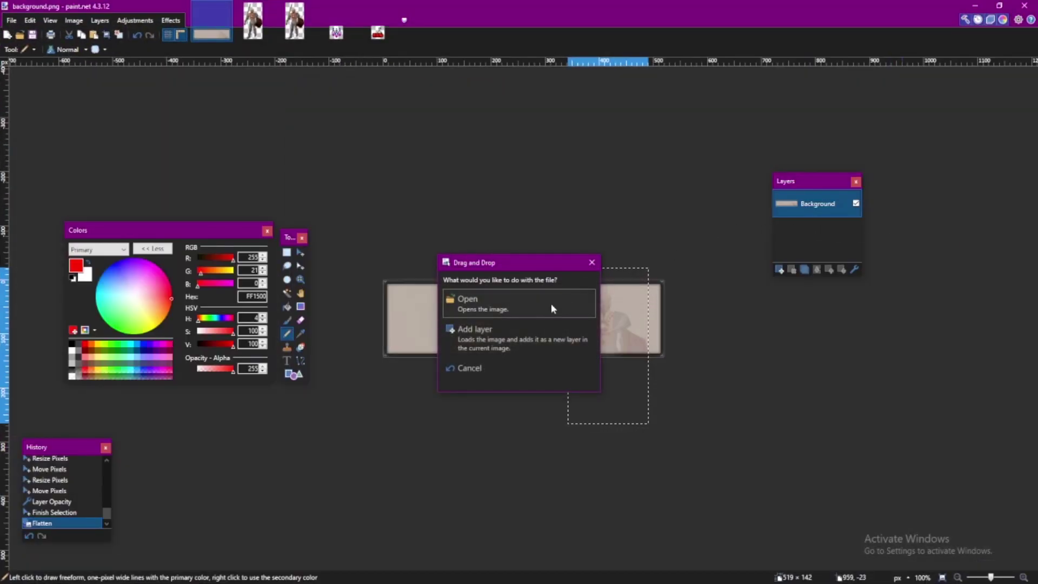
{"action": "left_click", "coordinate": [532, 298]}
{"action": "scroll", "coordinate": [535, 333], "scroll_direction": "up", "scroll_amount": 6}
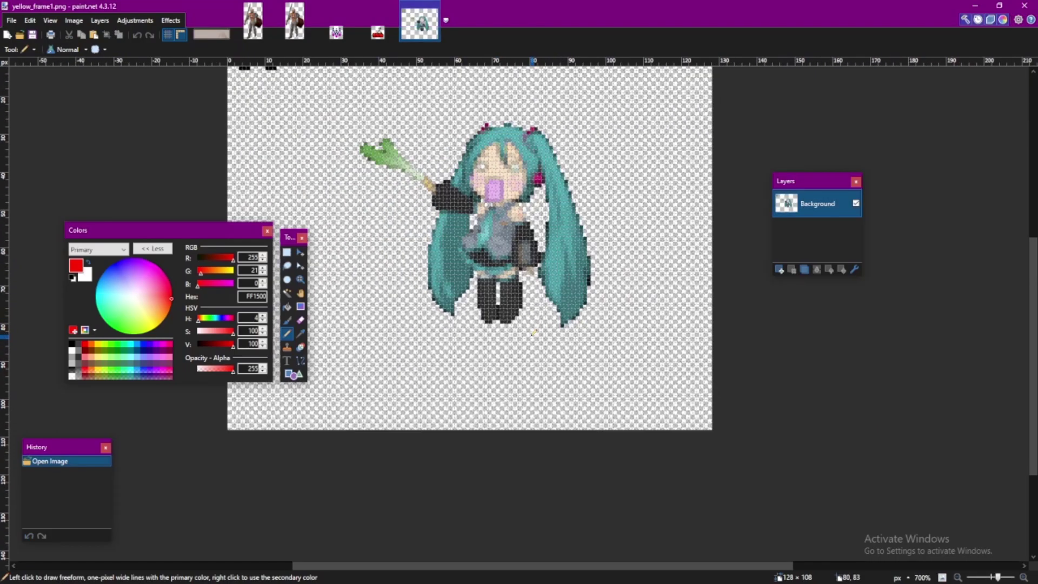
{"action": "scroll", "coordinate": [535, 330], "scroll_direction": "down", "scroll_amount": 2}
{"action": "left_click_drag", "start_coordinate": [540, 218], "coordinate": [546, 239]}
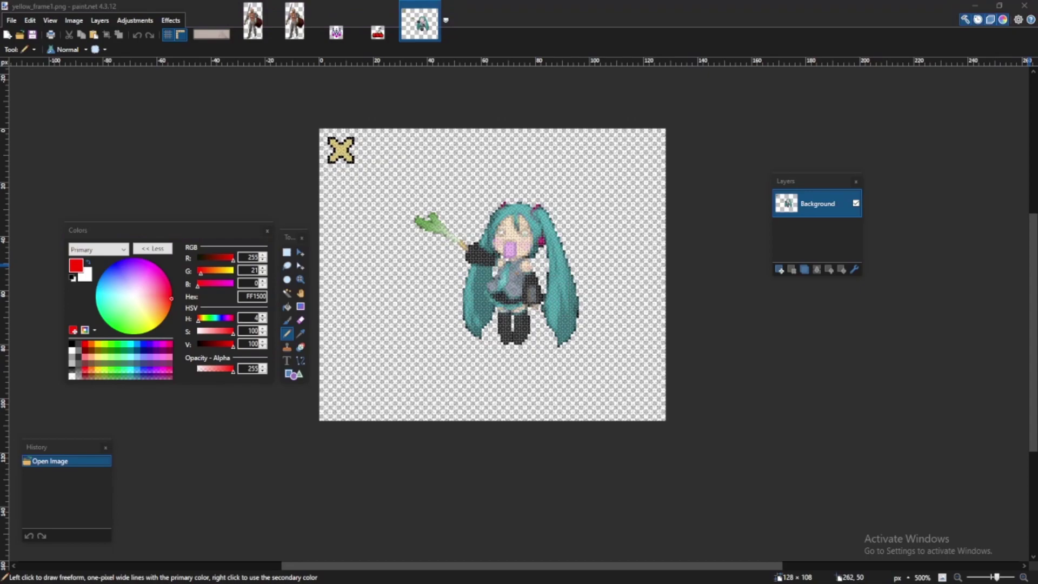
Open MeltiiRAVE1 from the Resource Pack Hub folder as a separate image in paint.net
{"action": "key", "text": "alt+Tab"}
{"action": "left_click", "coordinate": [209, 127]}
{"action": "left_click_drag", "start_coordinate": [663, 200], "coordinate": [689, 194]}
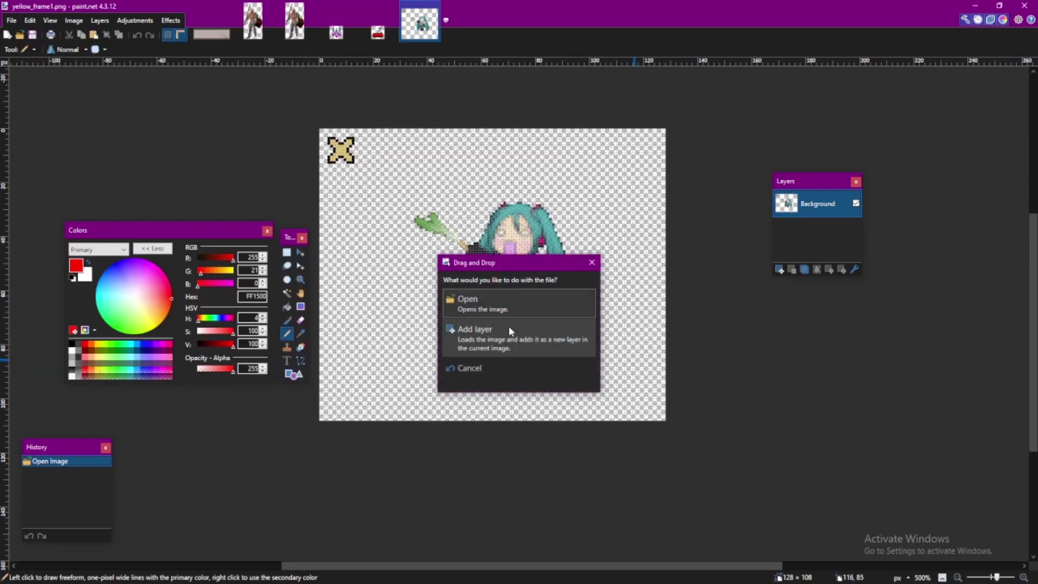
{"action": "left_click", "coordinate": [462, 302]}
Resize the MeltiiRAVE1 image to 60 × 60 pixels with the aspect ratio maintained and inspect the result
{"action": "left_click", "coordinate": [74, 20]}
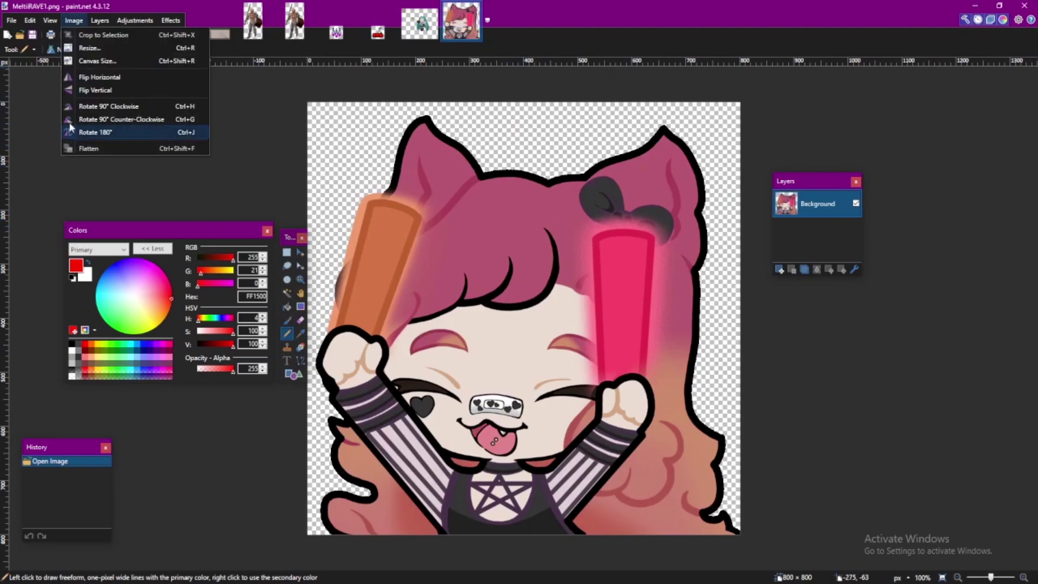
{"action": "left_click", "coordinate": [89, 49]}
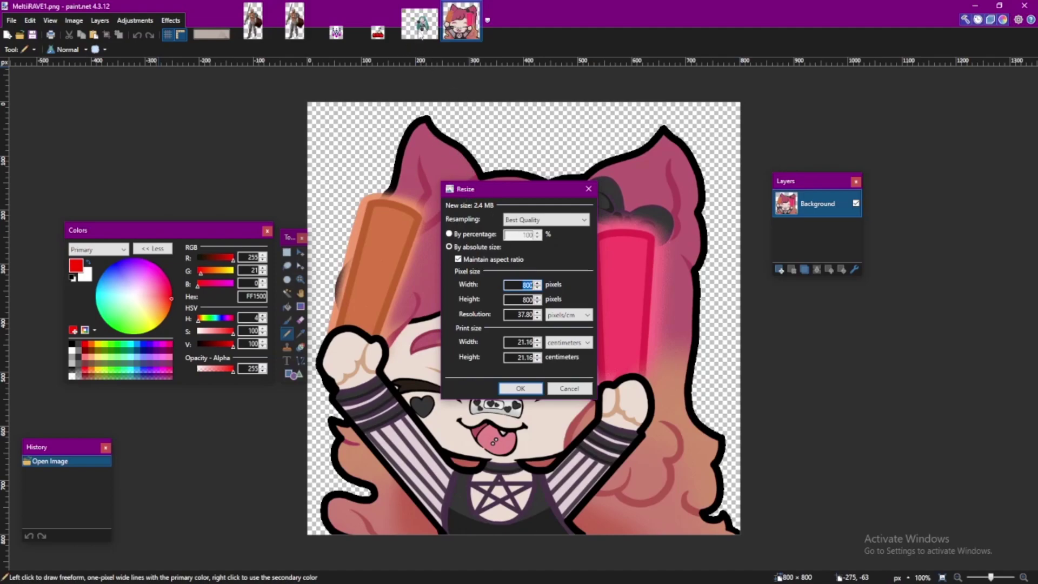
{"action": "type", "text": "60"}
{"action": "key", "text": "Return"}
{"action": "scroll", "coordinate": [548, 342], "scroll_direction": "up", "scroll_amount": 3}
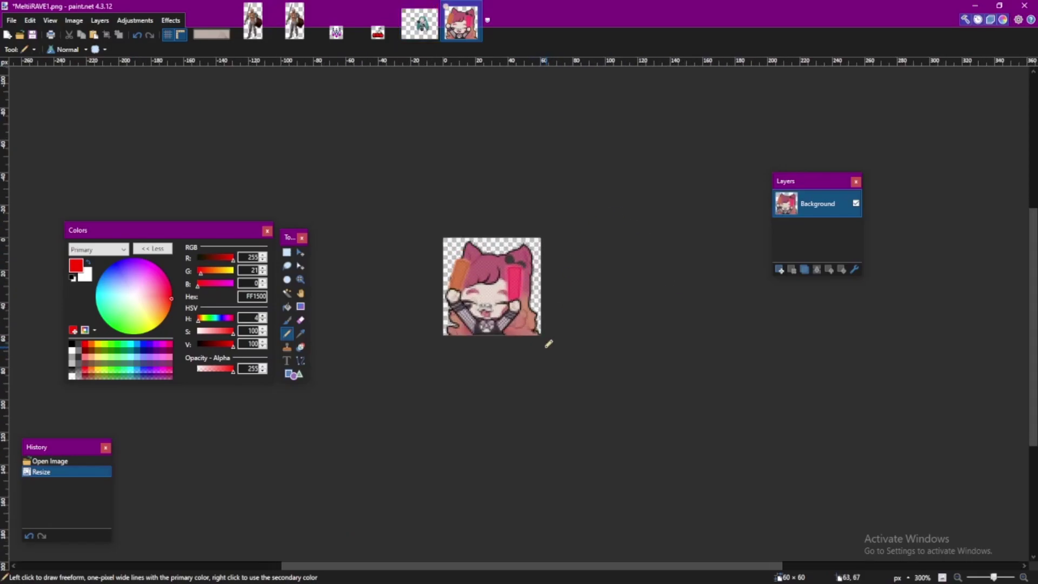
{"action": "scroll", "coordinate": [548, 342], "scroll_direction": "up", "scroll_amount": 4}
{"action": "scroll", "coordinate": [548, 341], "scroll_direction": "down", "scroll_amount": 2}
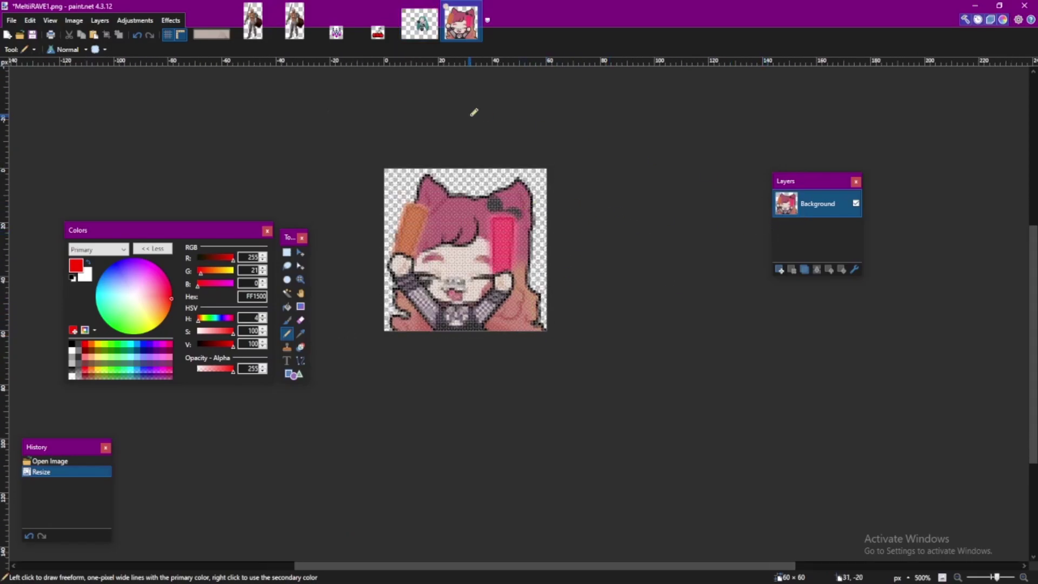
Paste the resized MeltiiRAVE1 image into yellow_frame1 and move it over the teal-haired character at about 39, 22
{"action": "left_click", "coordinate": [425, 26]}
{"action": "key", "text": "ctrl+v"}
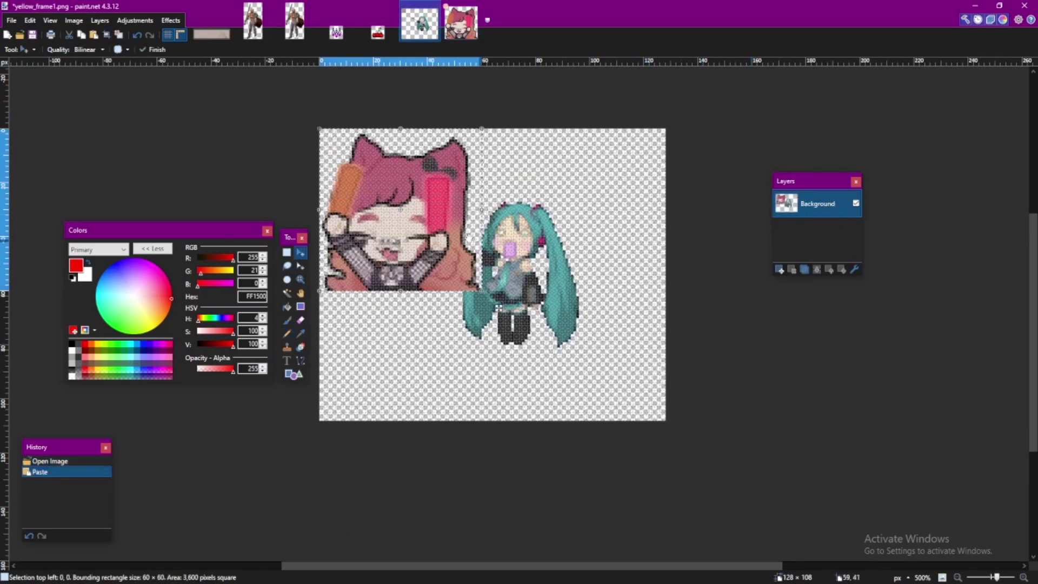
{"action": "left_click_drag", "start_coordinate": [405, 209], "coordinate": [513, 269]}
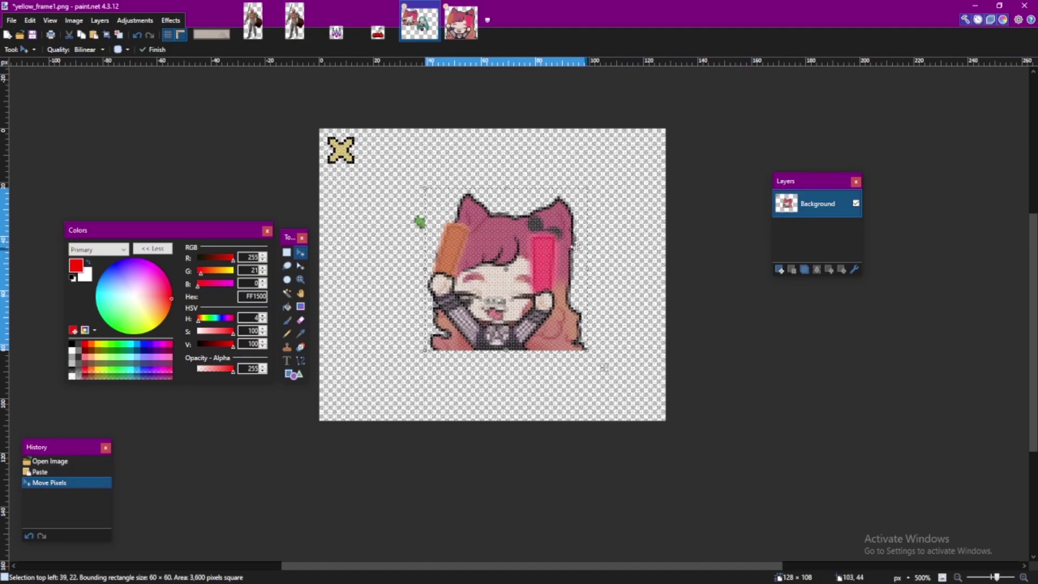
Examine the pasted character's outline for stray semi-transparent pixels and remnants of the old character around it
{"action": "scroll", "coordinate": [488, 228], "scroll_direction": "up", "scroll_amount": 5}
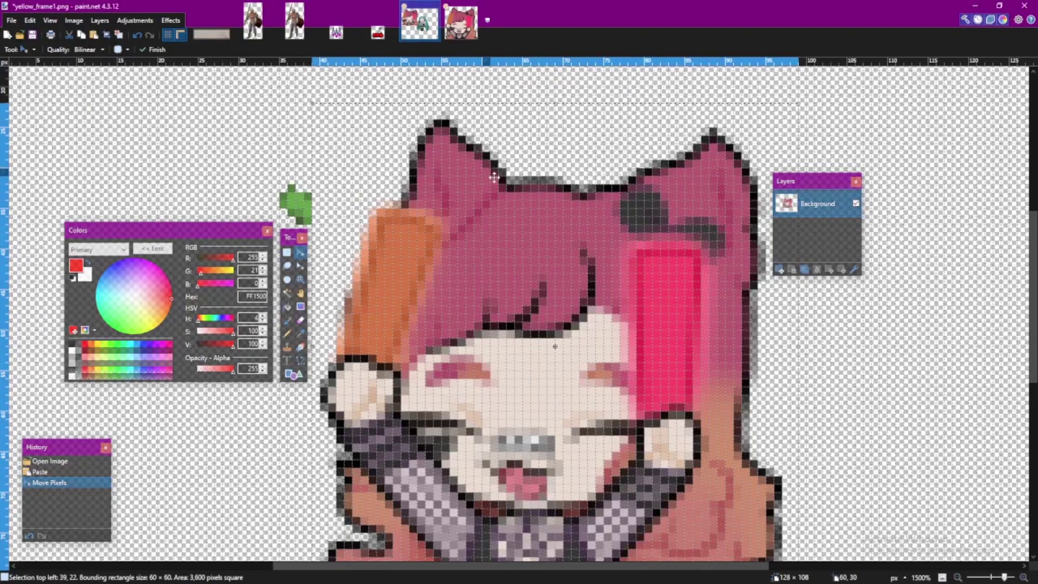
{"action": "scroll", "coordinate": [502, 181], "scroll_direction": "up", "scroll_amount": 3}
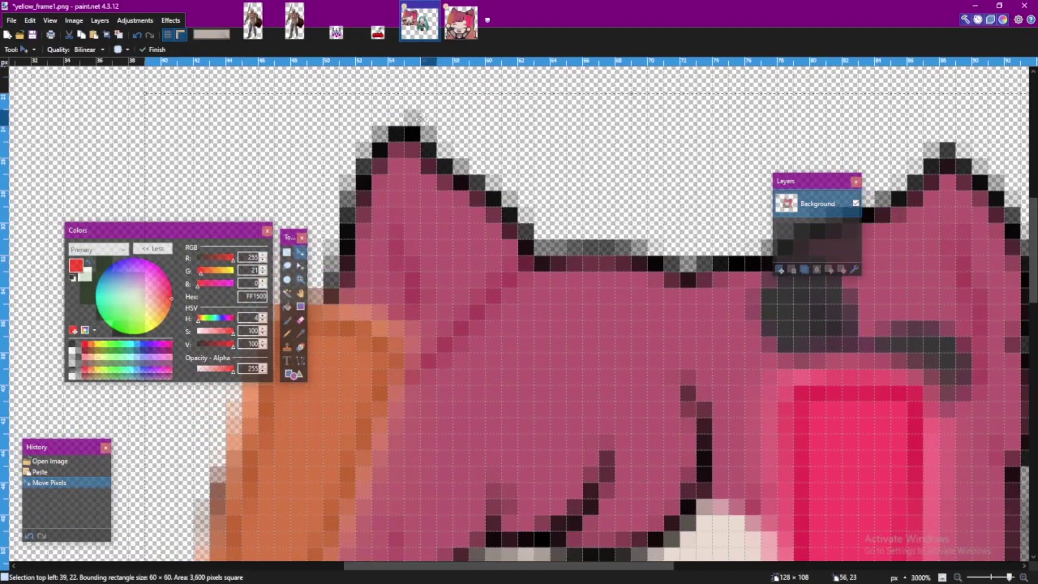
{"action": "scroll", "coordinate": [447, 132], "scroll_direction": "down", "scroll_amount": 5}
{"action": "scroll", "coordinate": [447, 132], "scroll_direction": "left", "scroll_amount": 5}
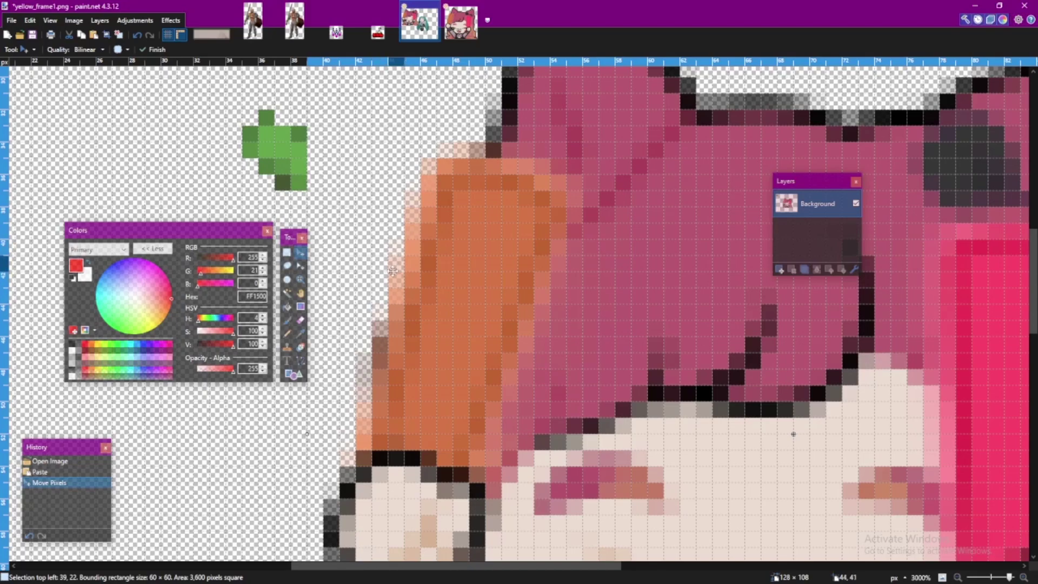
{"action": "scroll", "coordinate": [421, 281], "scroll_direction": "down", "scroll_amount": 1}
{"action": "scroll", "coordinate": [422, 281], "scroll_direction": "left", "scroll_amount": 1}
{"action": "scroll", "coordinate": [421, 282], "scroll_direction": "down", "scroll_amount": 1}
{"action": "scroll", "coordinate": [421, 281], "scroll_direction": "left", "scroll_amount": 1}
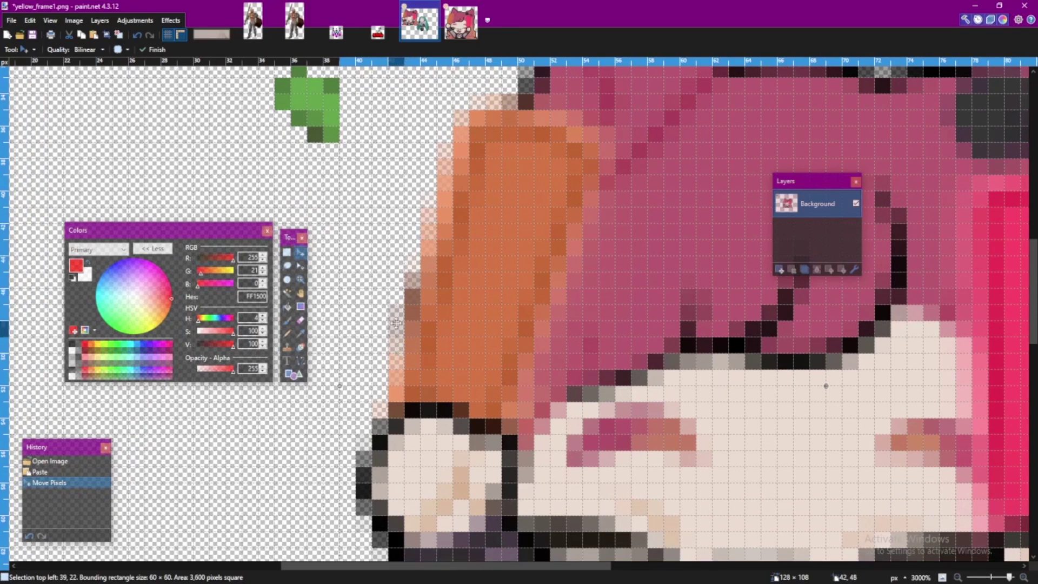
{"action": "scroll", "coordinate": [413, 294], "scroll_direction": "down", "scroll_amount": 10}
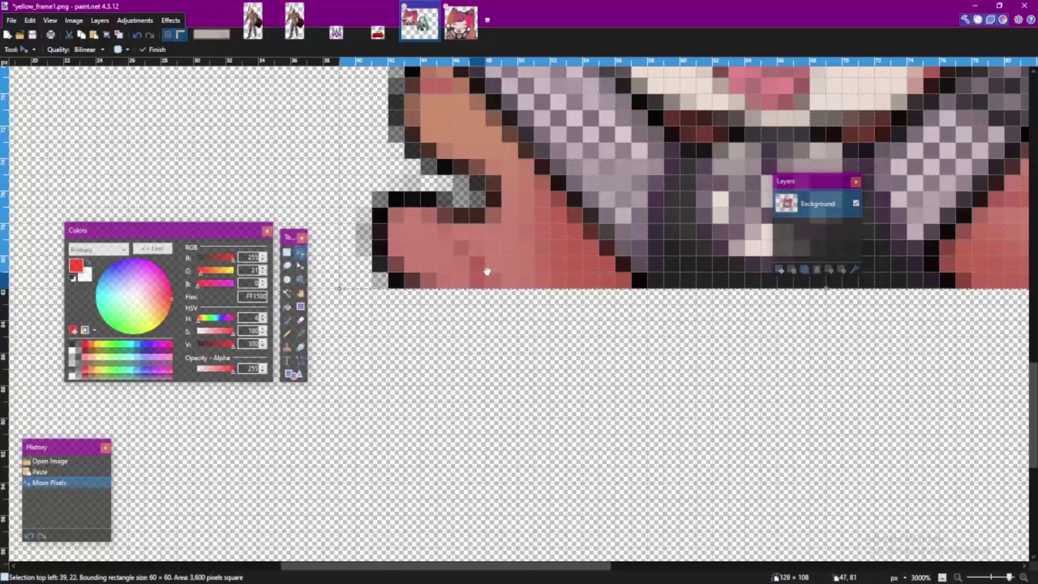
{"action": "scroll", "coordinate": [491, 270], "scroll_direction": "down", "scroll_amount": 5}
{"action": "scroll", "coordinate": [569, 244], "scroll_direction": "down", "scroll_amount": 2}
{"action": "scroll", "coordinate": [605, 213], "scroll_direction": "up", "scroll_amount": 8}
{"action": "scroll", "coordinate": [604, 215], "scroll_direction": "down", "scroll_amount": 7}
{"action": "left_click_drag", "start_coordinate": [607, 213], "coordinate": [494, 267]}
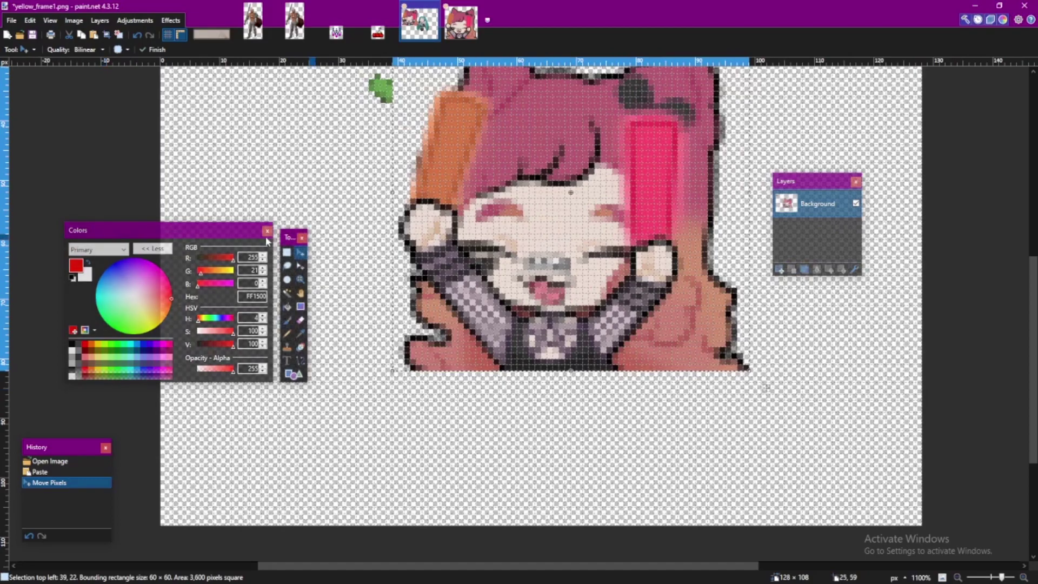
Try the Eraser at 75% hardness on the outer edge of the pasted character's hair and undo the strokes
{"action": "left_click", "coordinate": [301, 319]}
{"action": "scroll", "coordinate": [387, 309], "scroll_direction": "up", "scroll_amount": 5}
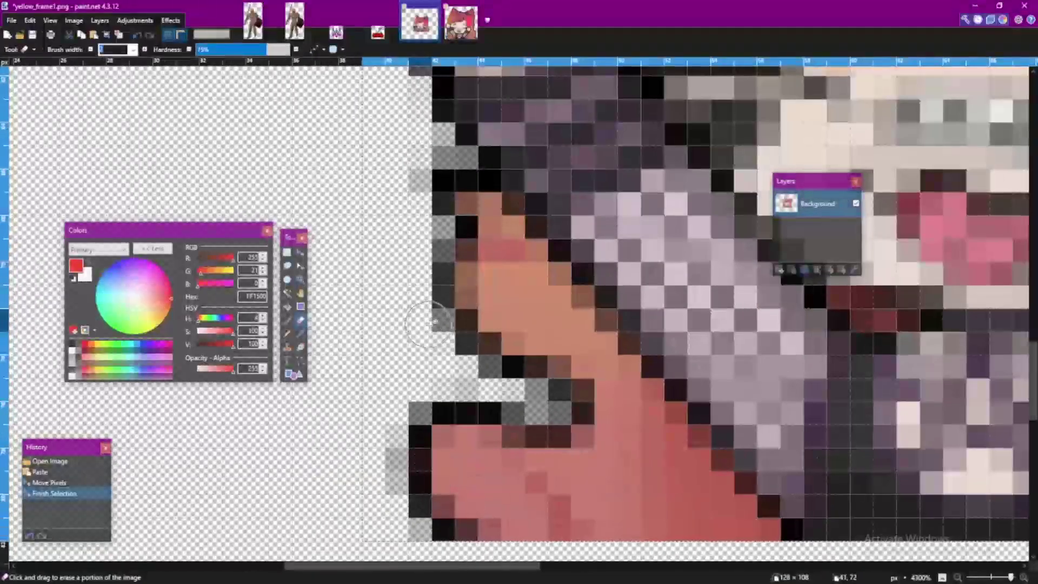
{"action": "left_click", "coordinate": [421, 323]}
{"action": "left_click", "coordinate": [424, 321]}
{"action": "key", "text": "ctrl+z"}
{"action": "key", "text": "ctrl+z"}
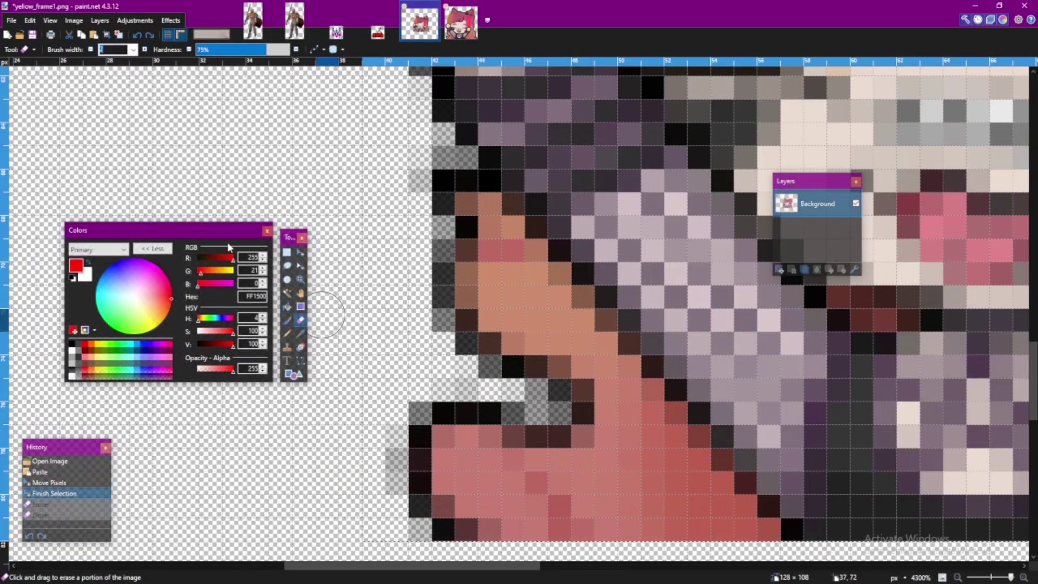
Move the Colors and Tools windows away from the sprite, set the Eraser hardness to 100% and choose its selection quality
{"action": "left_click_drag", "start_coordinate": [226, 232], "coordinate": [206, 198]}
{"action": "left_click_drag", "start_coordinate": [291, 241], "coordinate": [289, 207]}
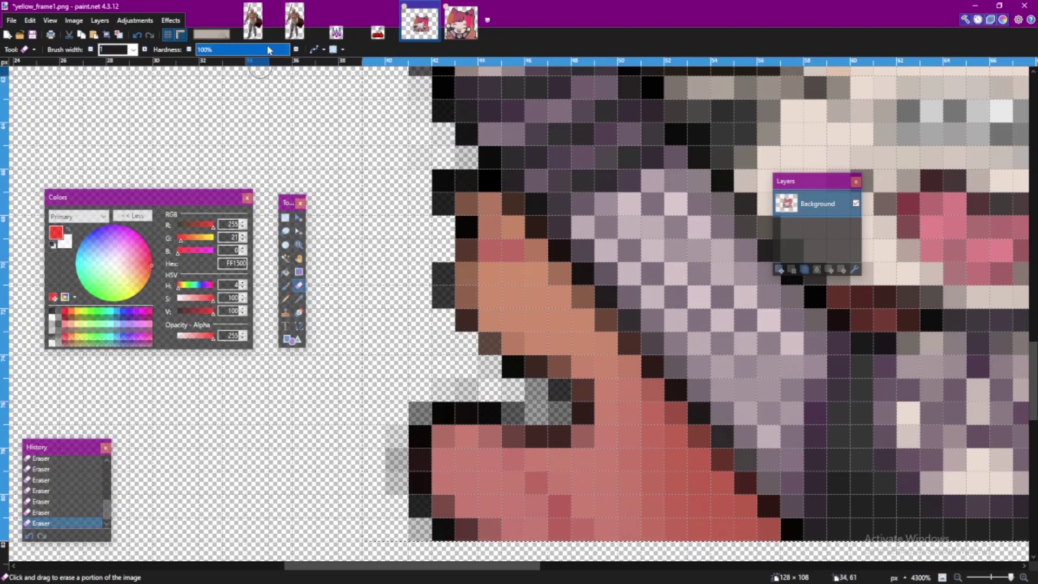
{"action": "left_click", "coordinate": [334, 49]}
{"action": "left_click", "coordinate": [332, 63]}
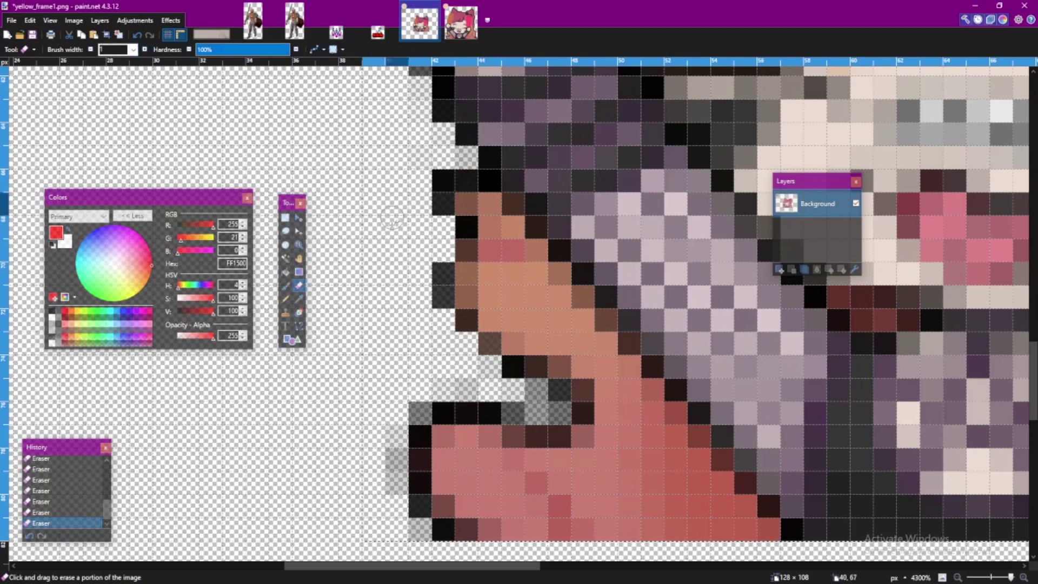
Erase the faint grey pixels along the outer edge of the pasted character's lower hair and raised sleeve
{"action": "mouse_move", "coordinate": [440, 385]}
{"action": "left_mouse_down"}
{"action": "mouse_move", "coordinate": [502, 387]}
{"action": "mouse_move", "coordinate": [519, 407]}
{"action": "mouse_move", "coordinate": [558, 412]}
{"action": "mouse_move", "coordinate": [560, 394]}
{"action": "mouse_move", "coordinate": [517, 389]}
{"action": "mouse_move", "coordinate": [447, 332]}
{"action": "mouse_move", "coordinate": [432, 279]}
{"action": "left_mouse_up"}
{"action": "scroll", "coordinate": [564, 215], "scroll_direction": "down", "scroll_amount": 5}
{"action": "scroll", "coordinate": [564, 215], "scroll_direction": "down", "scroll_amount": 9}
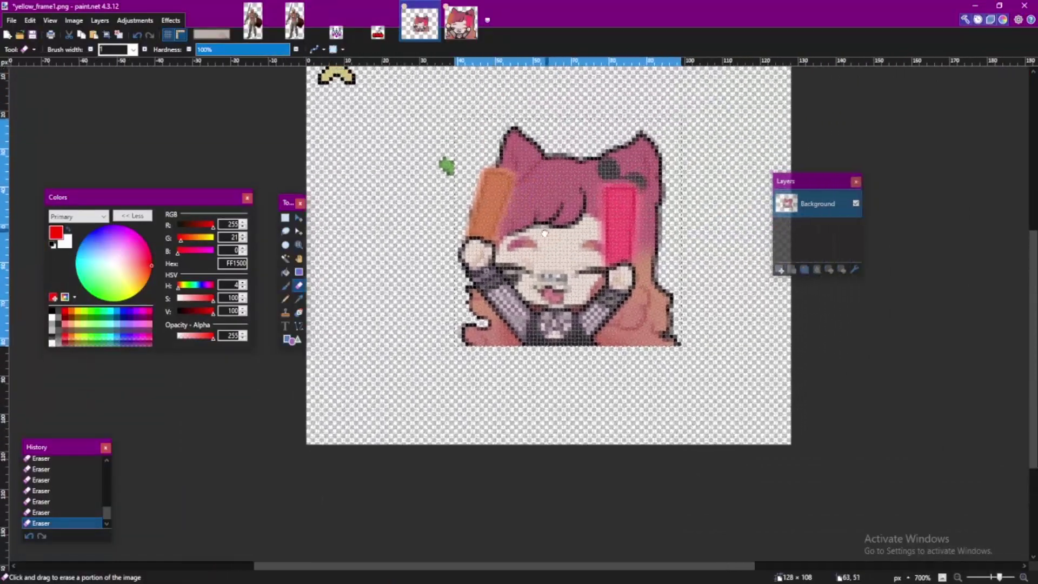
{"action": "left_click_drag", "start_coordinate": [544, 234], "coordinate": [525, 246]}
{"action": "left_click_drag", "start_coordinate": [469, 183], "coordinate": [460, 215]}
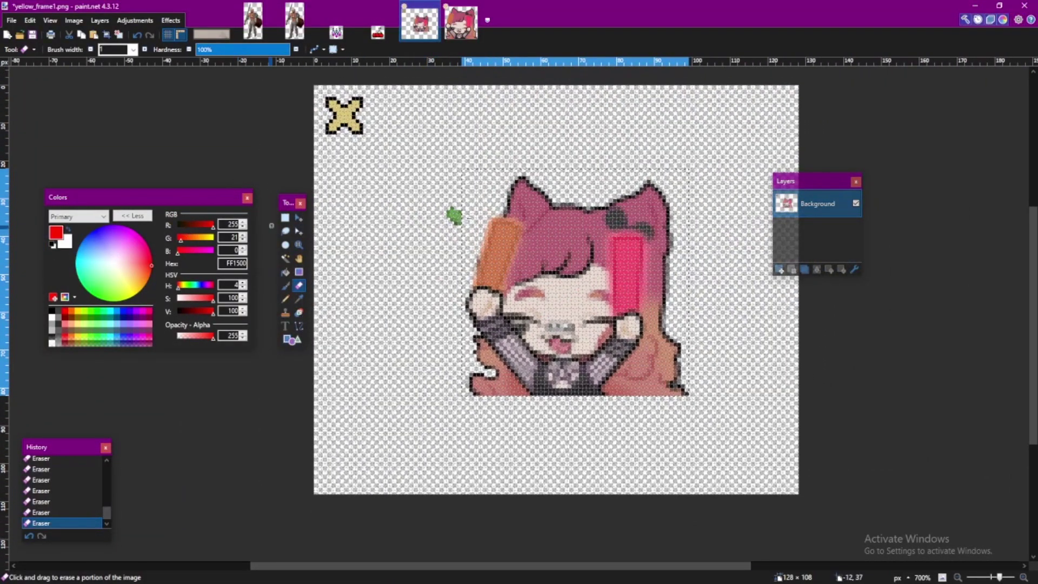
Clear the selection and erase the green remnant of the old sprite beside the orange glow stick
{"action": "scroll", "coordinate": [468, 221], "scroll_direction": "up", "scroll_amount": 6}
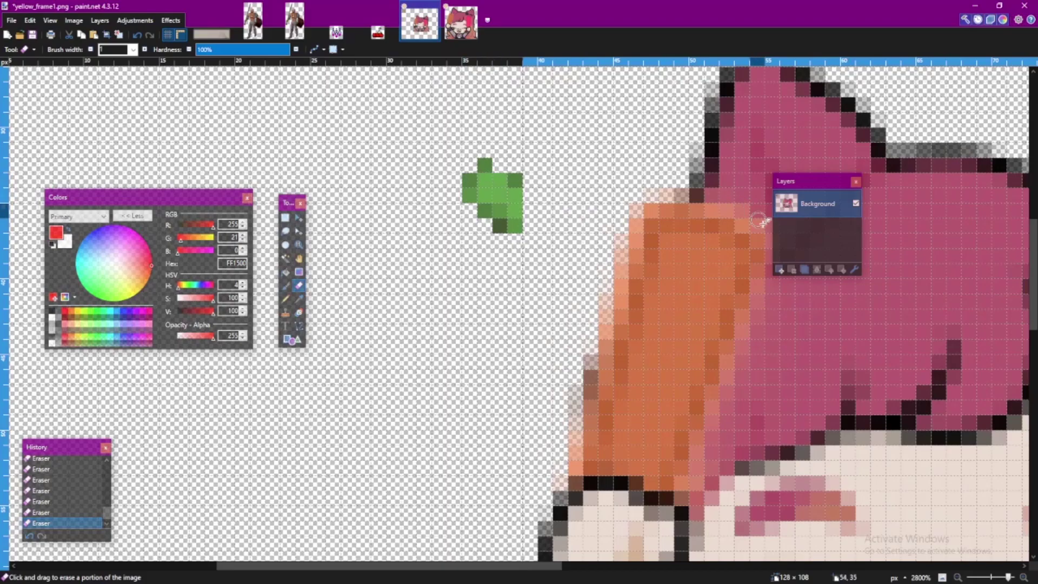
{"action": "left_click", "coordinate": [285, 218]}
{"action": "left_click", "coordinate": [528, 213]}
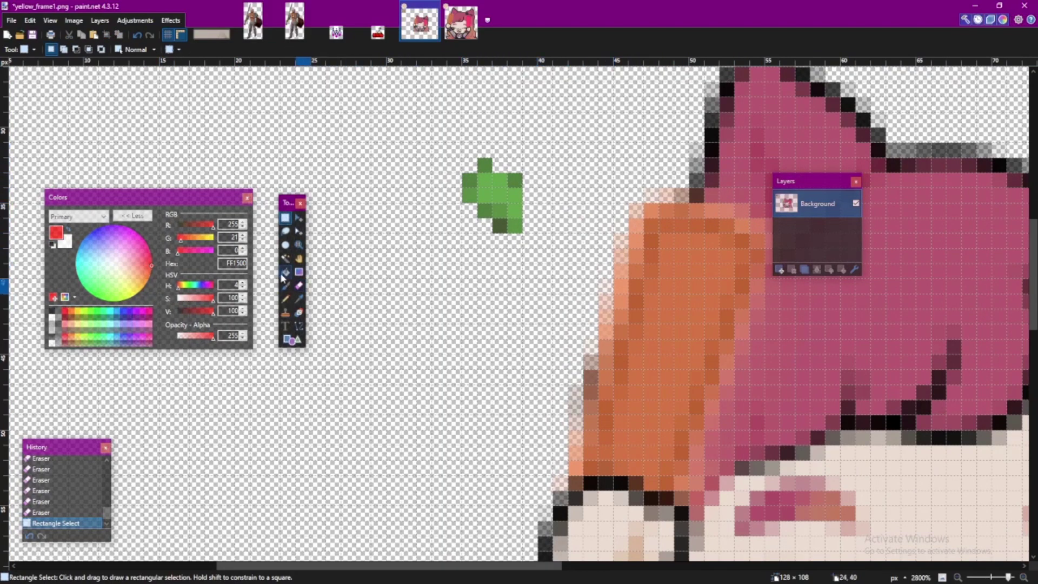
{"action": "left_click", "coordinate": [298, 285]}
{"action": "mouse_move", "coordinate": [470, 186]}
{"action": "left_mouse_down"}
{"action": "mouse_move", "coordinate": [472, 199]}
{"action": "mouse_move", "coordinate": [500, 176]}
{"action": "mouse_move", "coordinate": [516, 232]}
{"action": "left_mouse_up"}
{"action": "scroll", "coordinate": [517, 227], "scroll_direction": "down", "scroll_amount": 7}
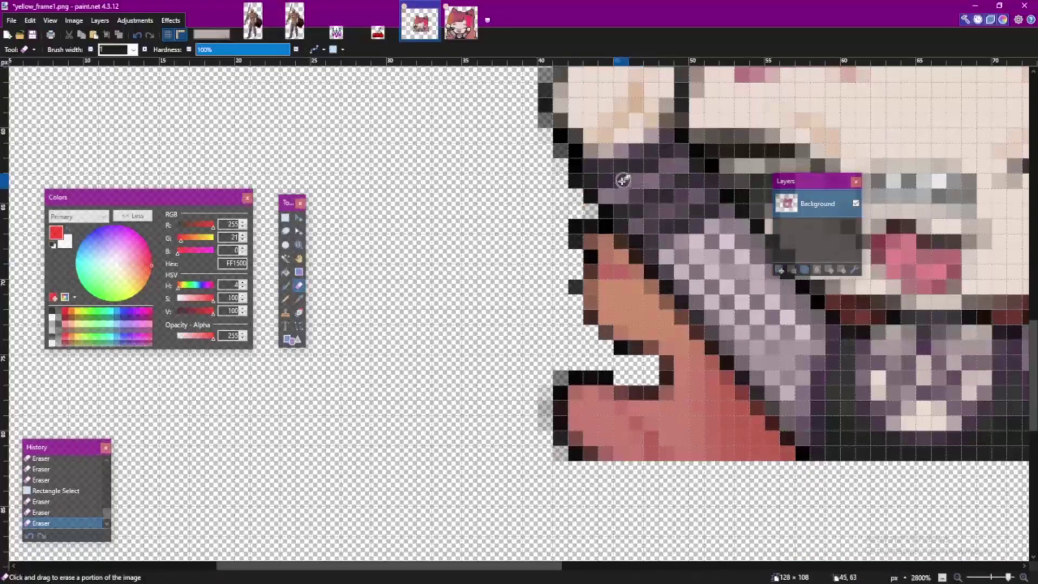
{"action": "scroll", "coordinate": [590, 162], "scroll_direction": "down", "scroll_amount": 4}
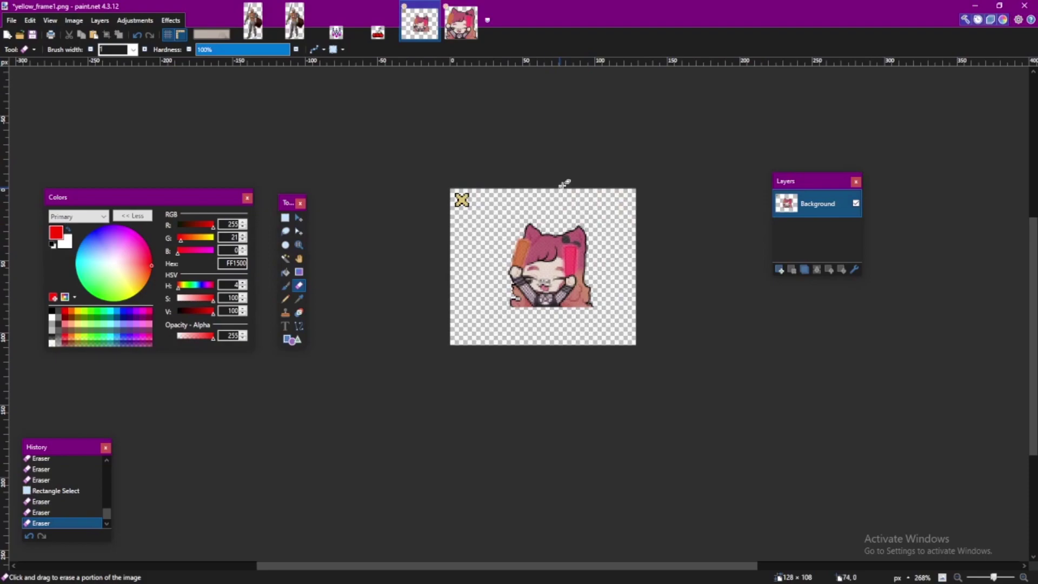
Save yellow_frame1.png with auto-detected bit depth and check the yellow frames in the cross_sprites folder
{"action": "key", "text": "ctrl+s"}
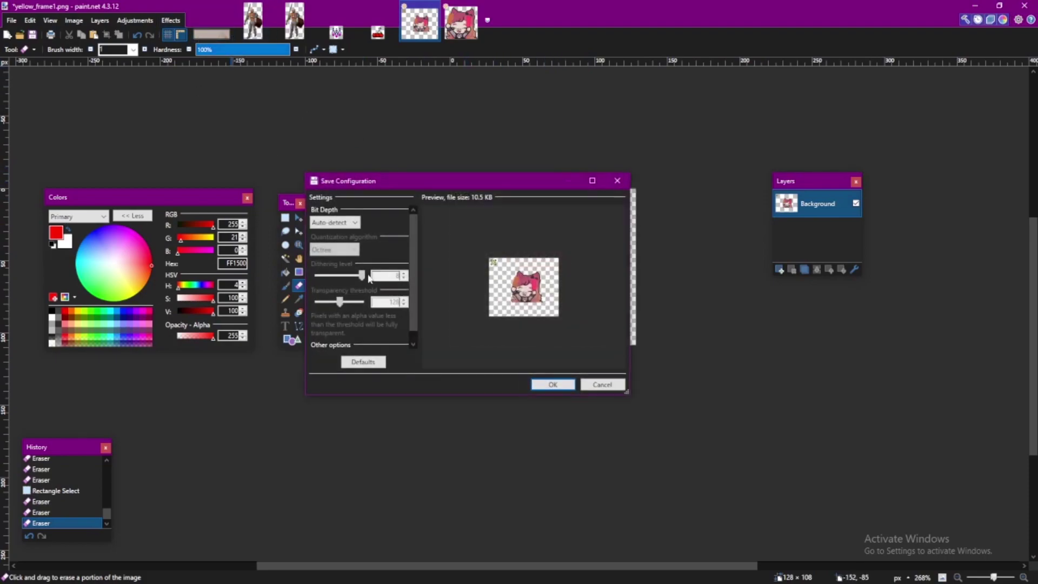
{"action": "left_click", "coordinate": [547, 386]}
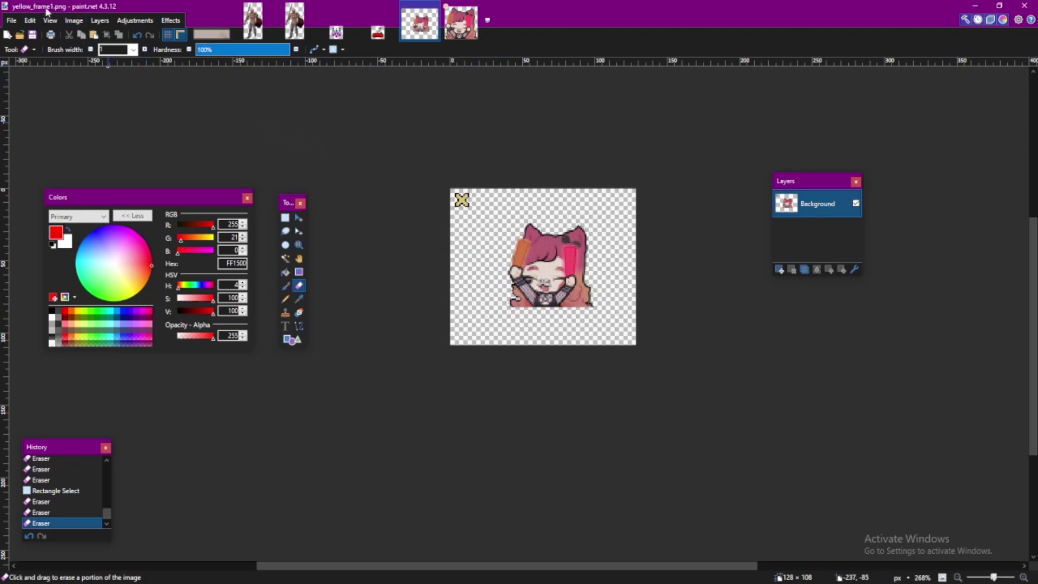
{"action": "key", "text": "alt+Tab"}
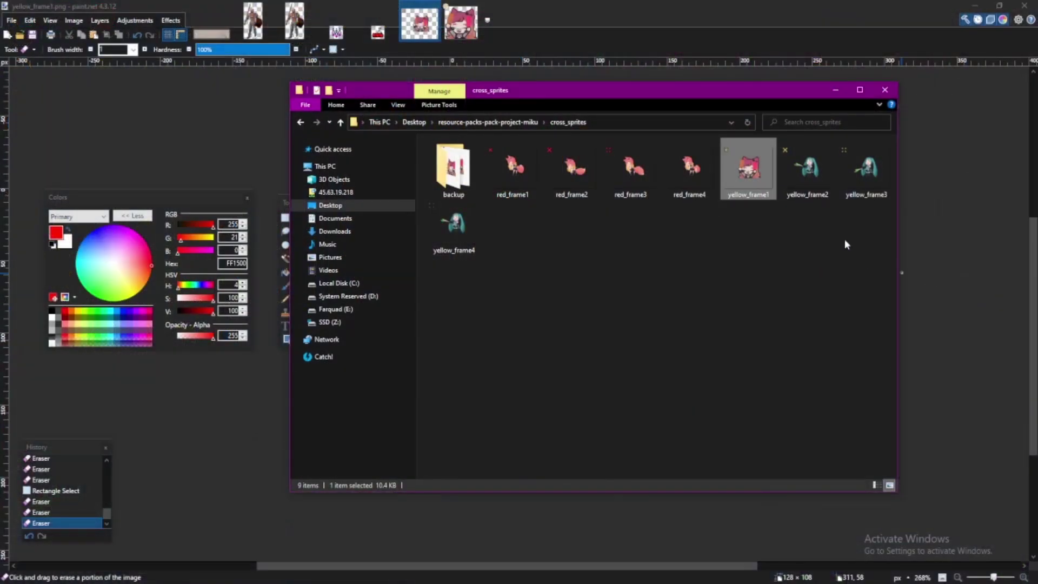
{"action": "left_click", "coordinate": [845, 239]}
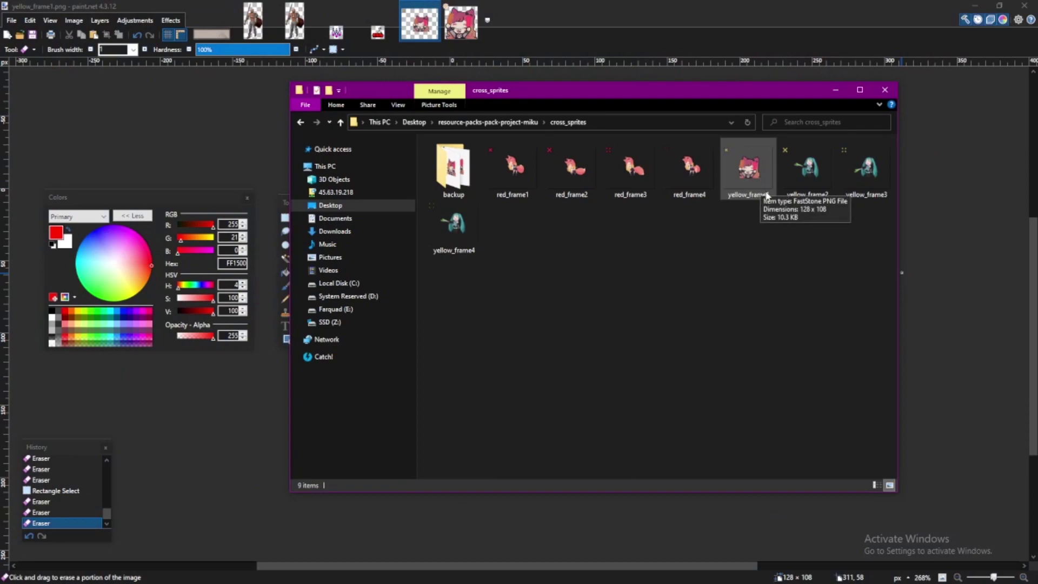
{"action": "left_click_drag", "start_coordinate": [752, 222], "coordinate": [895, 179]}
{"action": "left_click", "coordinate": [865, 201]}
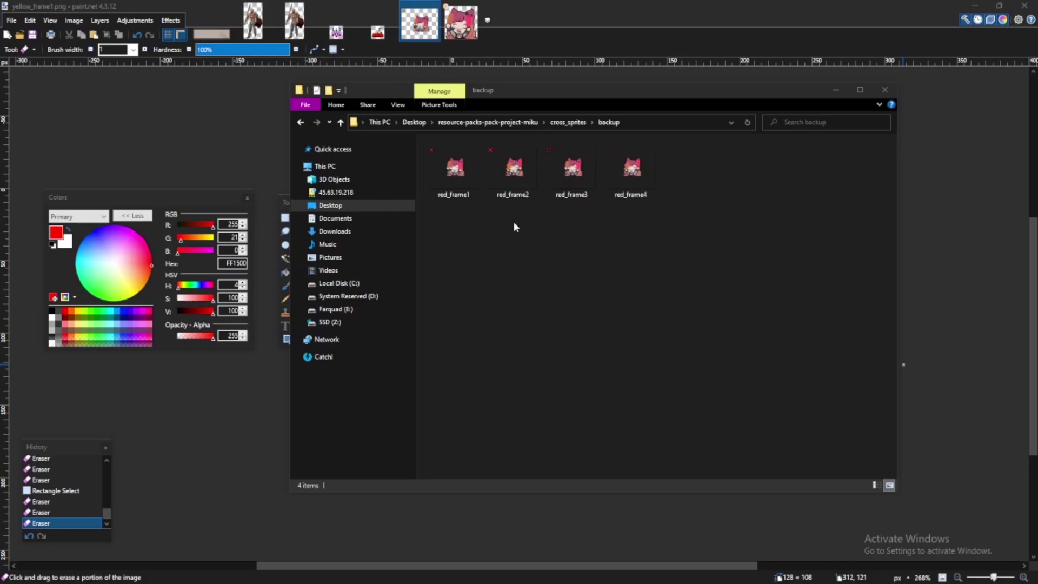
Look over red_frame2 and the other finished red click-marker frames in the backup folder
{"action": "left_click", "coordinate": [528, 188]}
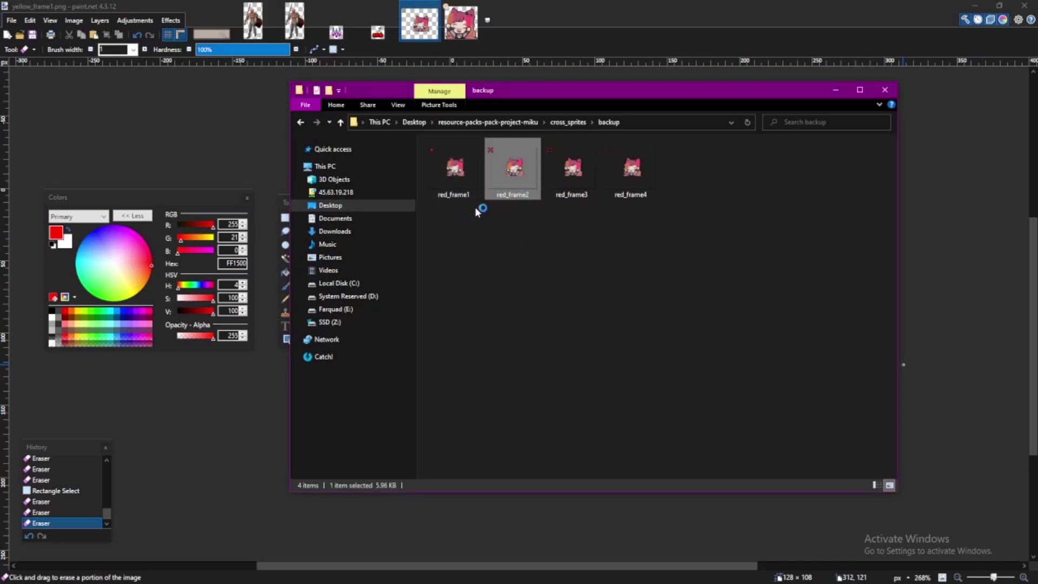
{"action": "key", "text": "Escape"}
{"action": "left_click", "coordinate": [522, 202]}
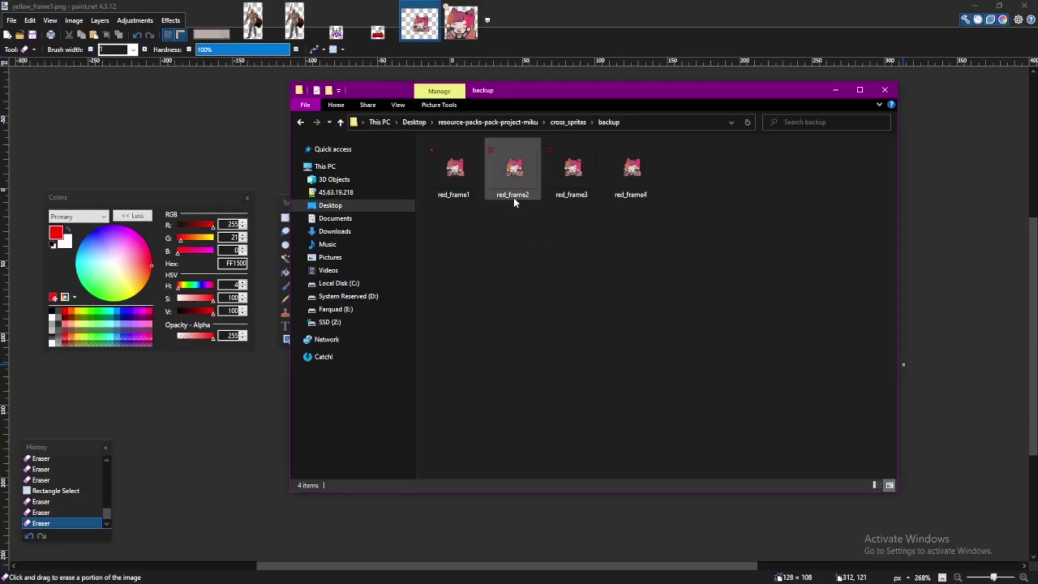
{"action": "mouse_move", "coordinate": [516, 186]}
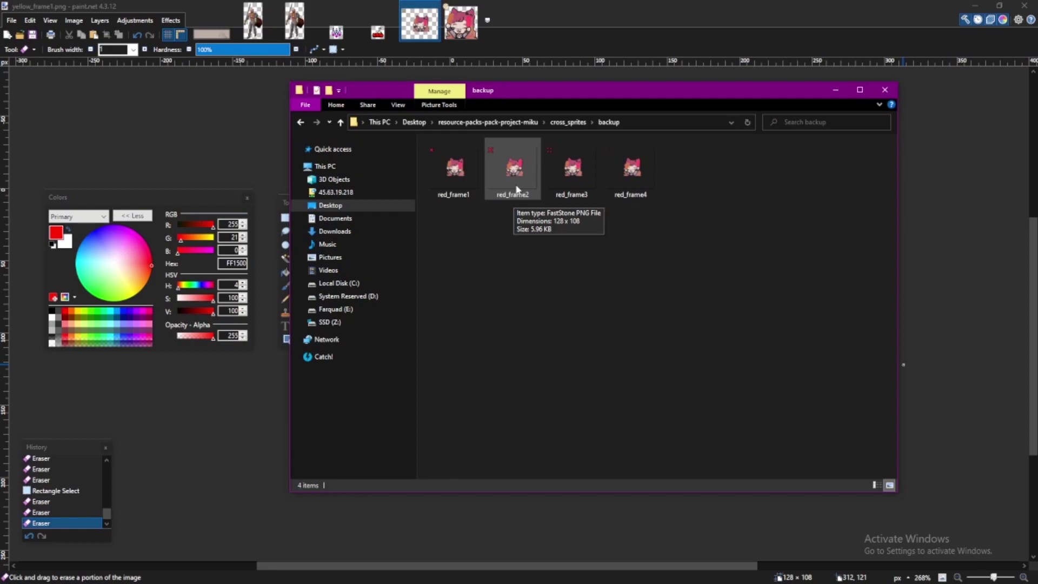
{"action": "left_click", "coordinate": [517, 187]}
{"action": "left_click", "coordinate": [585, 216]}
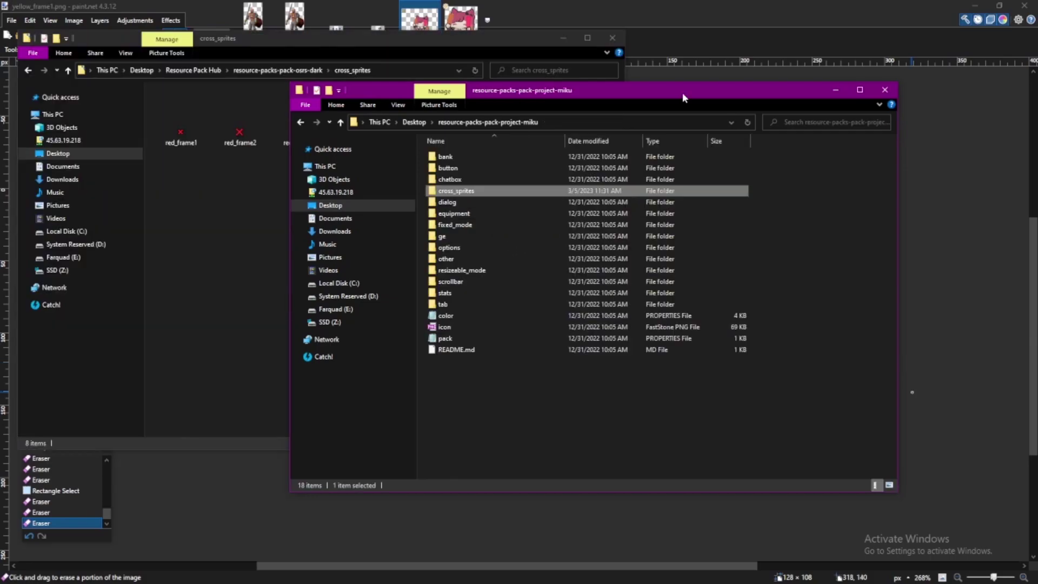
Copy the four red frames from the Miku pack's backup folder into the cross_sprites folder of resource-packs-pack-osrs-dark, replacing the existing ones
{"action": "left_click_drag", "start_coordinate": [683, 92], "coordinate": [732, 85]}
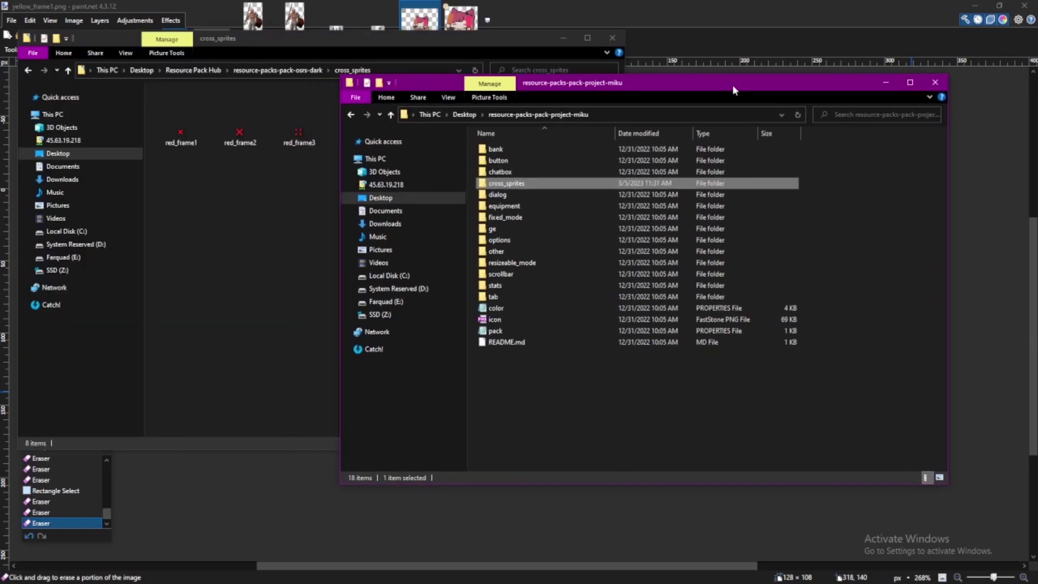
{"action": "double_click", "coordinate": [527, 183]}
{"action": "double_click", "coordinate": [504, 162]}
{"action": "left_click_drag", "start_coordinate": [751, 241], "coordinate": [469, 130]}
{"action": "left_click", "coordinate": [255, 205]}
{"action": "key", "text": "ctrl+v"}
{"action": "left_click", "coordinate": [234, 209]}
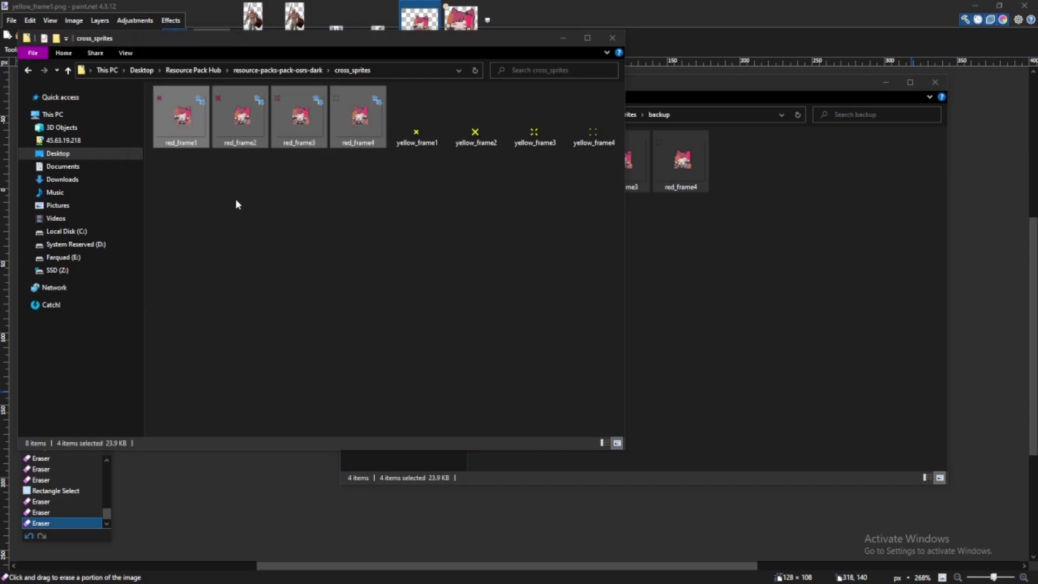
{"action": "left_click", "coordinate": [346, 179]}
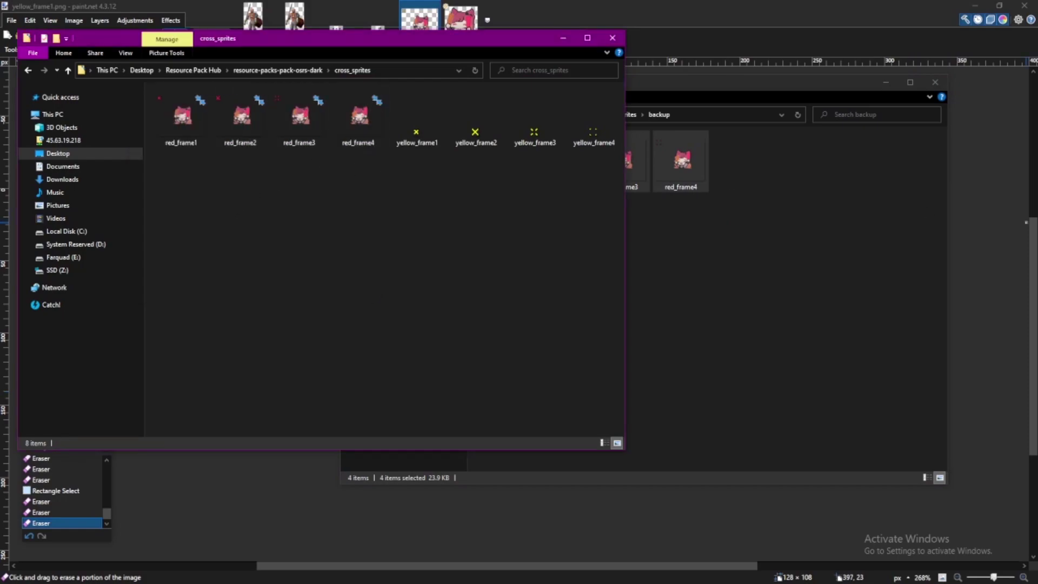
Switch to RuneLite and set the Resource packs plugin to use the Third resource pack
{"action": "key", "text": "alt+Tab"}
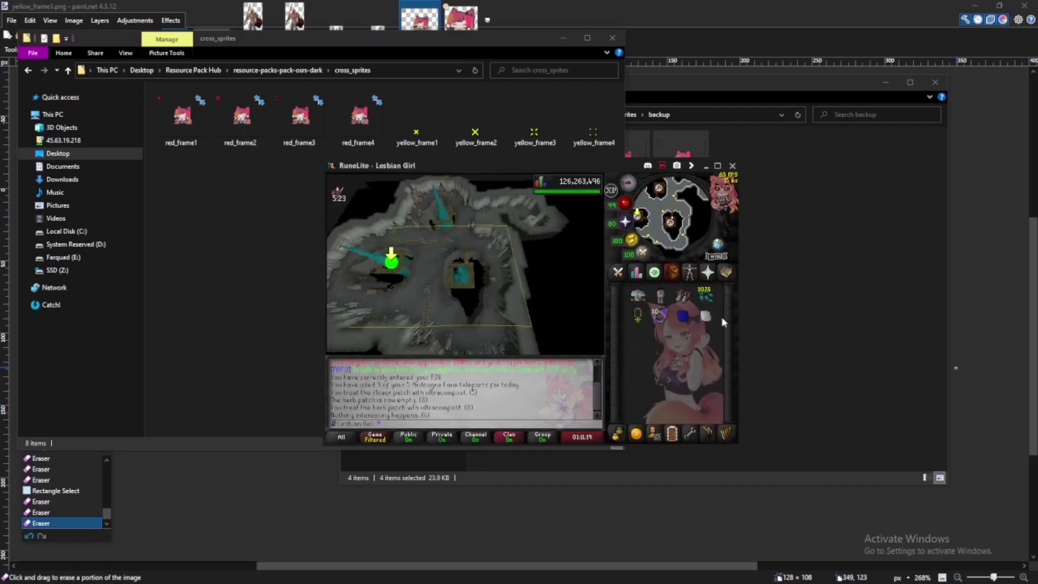
{"action": "left_click", "coordinate": [693, 167]}
{"action": "left_click", "coordinate": [839, 227]}
{"action": "left_click", "coordinate": [829, 268]}
{"action": "scroll", "coordinate": [451, 267], "scroll_direction": "up", "scroll_amount": 4}
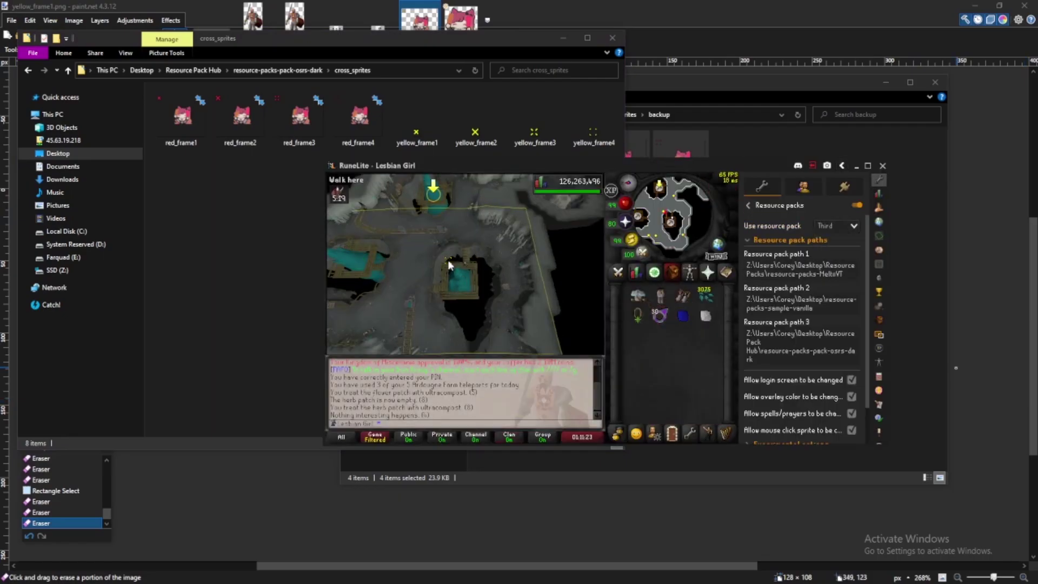
Test the red click marker on the Daeyalt Essence in the game and open the display settings
{"action": "left_click", "coordinate": [437, 197]}
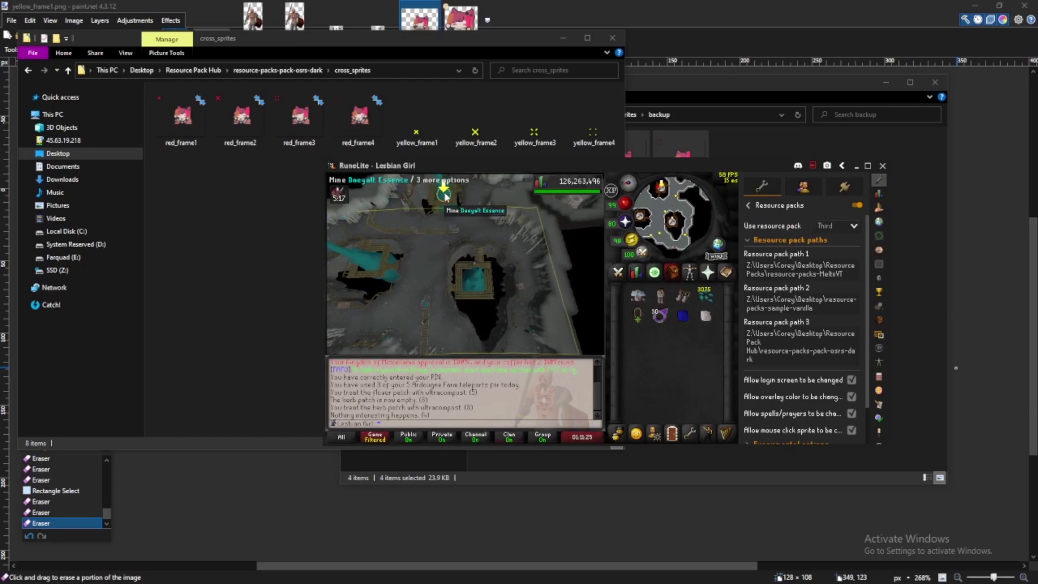
{"action": "left_click", "coordinate": [435, 211]}
{"action": "left_click", "coordinate": [436, 222]}
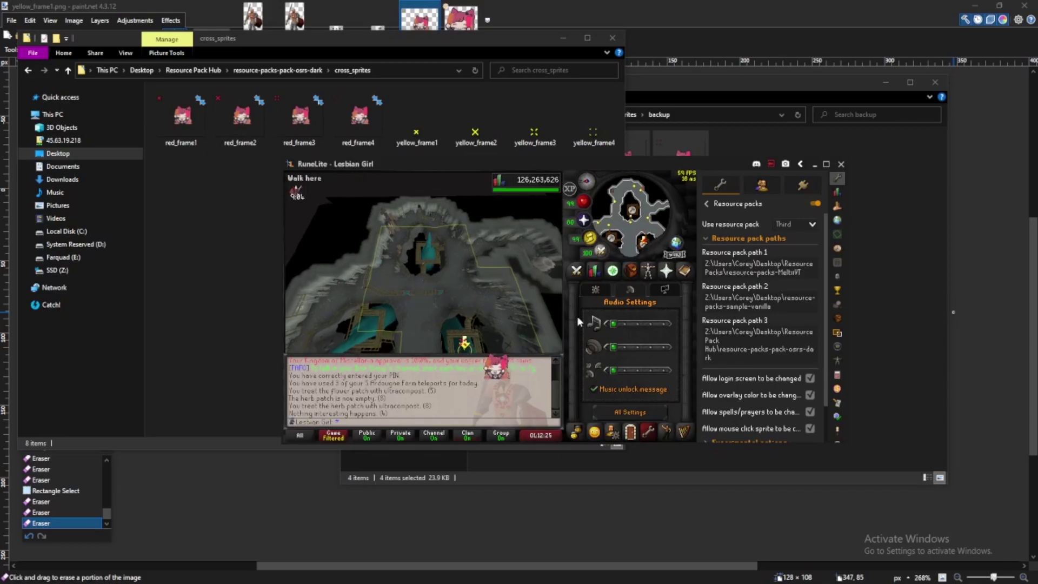
{"action": "left_click", "coordinate": [666, 289]}
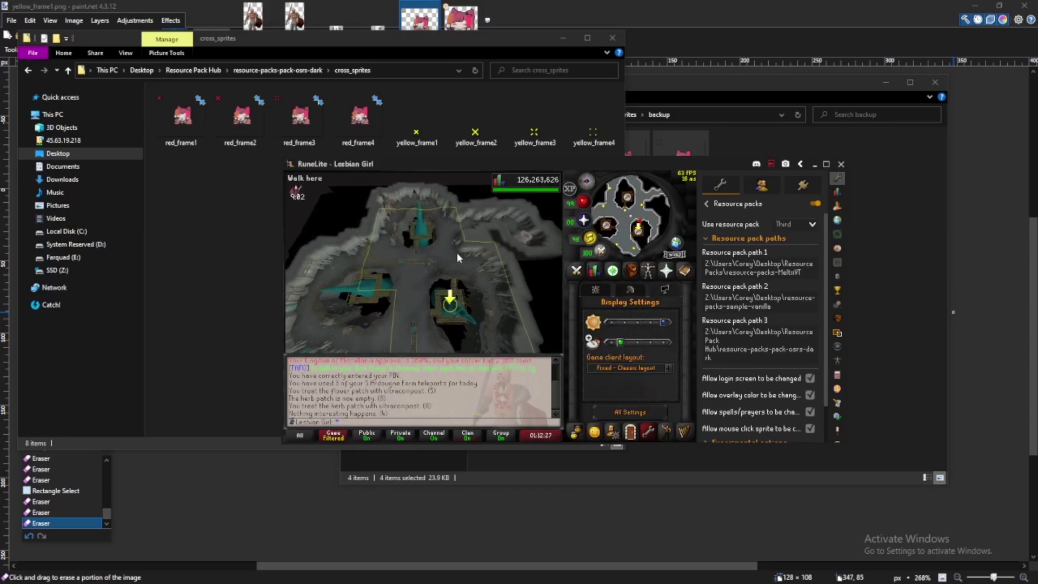
Set the game client layout to Resizable - Classic layout and check the side panel
{"action": "scroll", "coordinate": [461, 256], "scroll_direction": "up", "scroll_amount": 4}
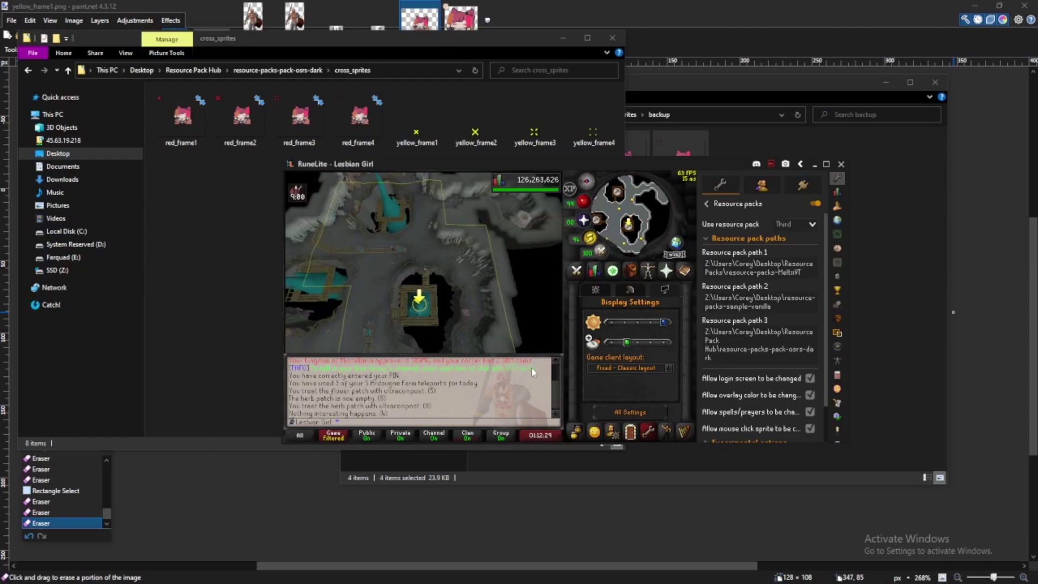
{"action": "left_click", "coordinate": [629, 368]}
{"action": "left_click", "coordinate": [622, 385]}
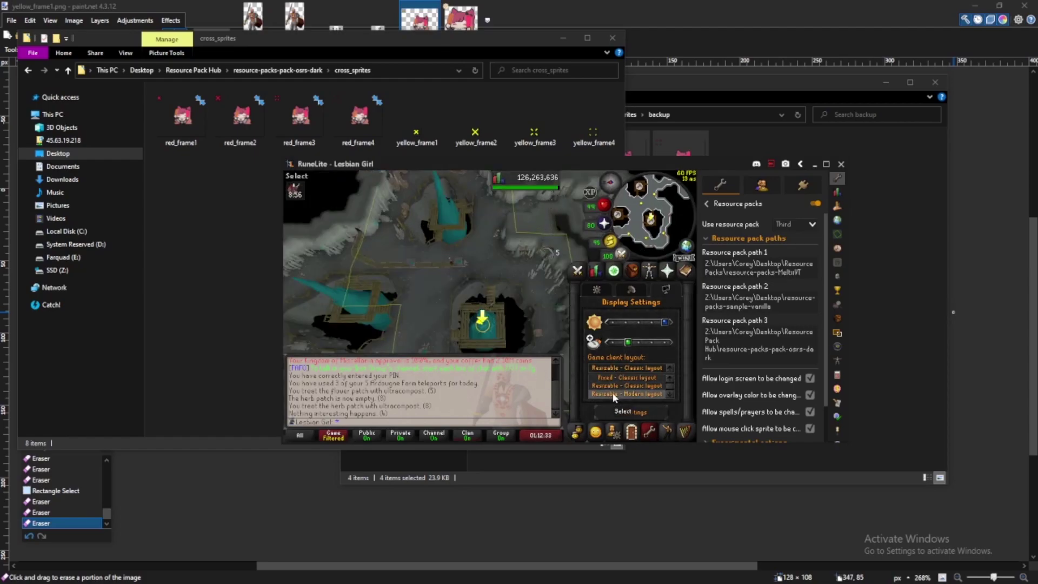
{"action": "left_click", "coordinate": [629, 278]}
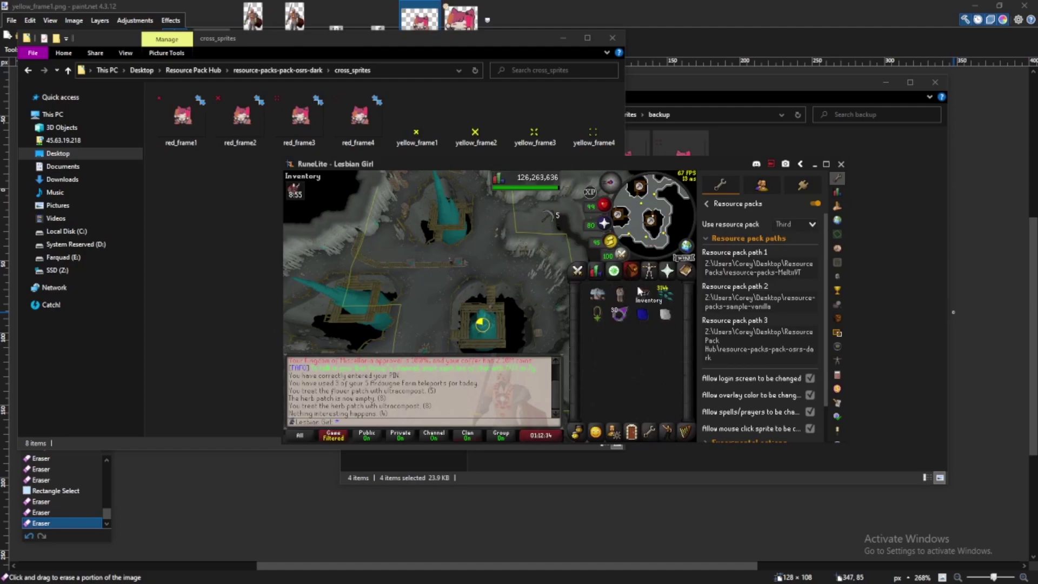
Set the game client layout to Resizable - Modern layout and show the inventory
{"action": "left_click", "coordinate": [652, 432]}
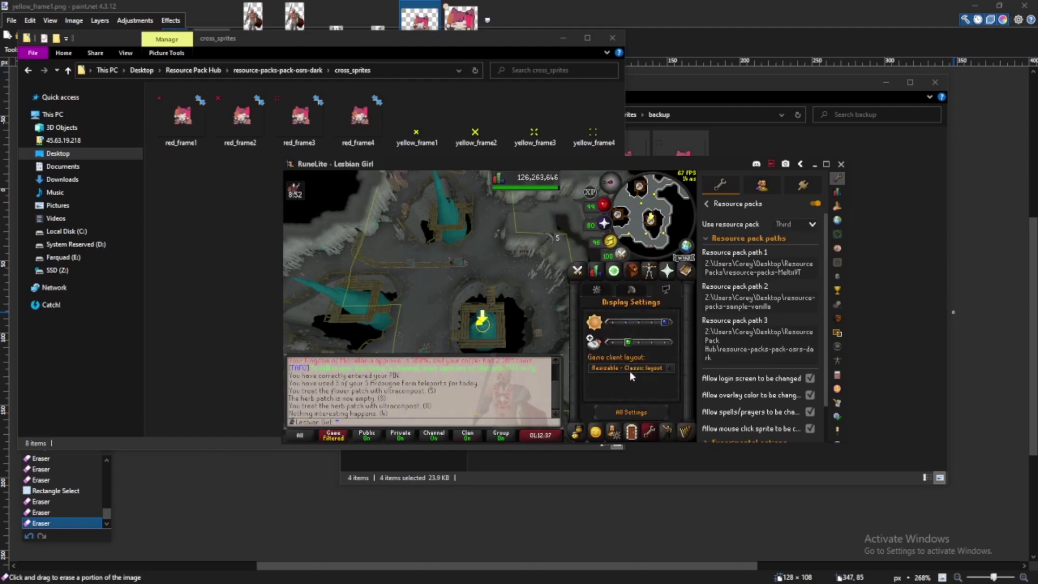
{"action": "left_click", "coordinate": [634, 273]}
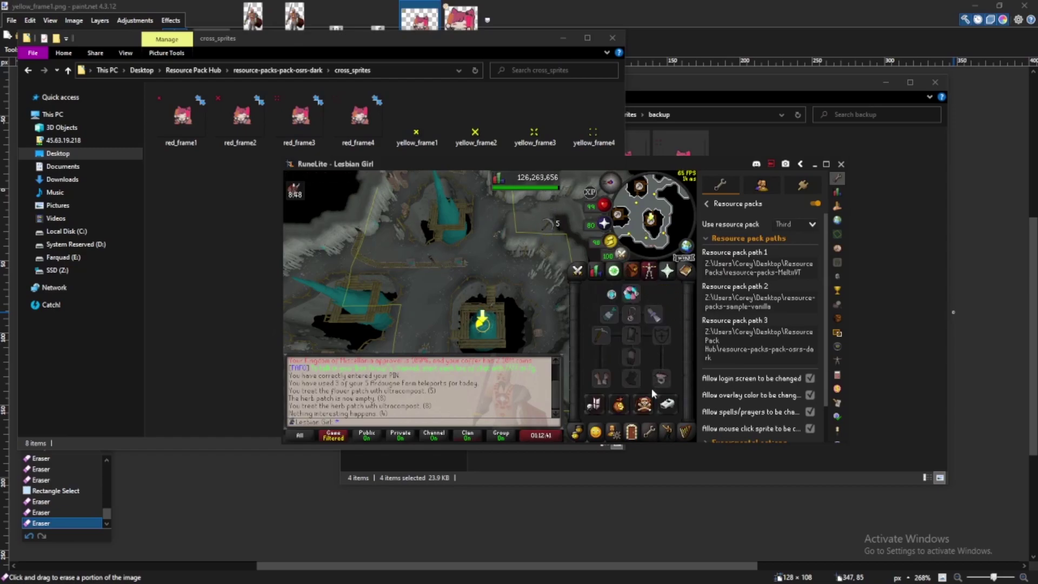
{"action": "left_click", "coordinate": [650, 431]}
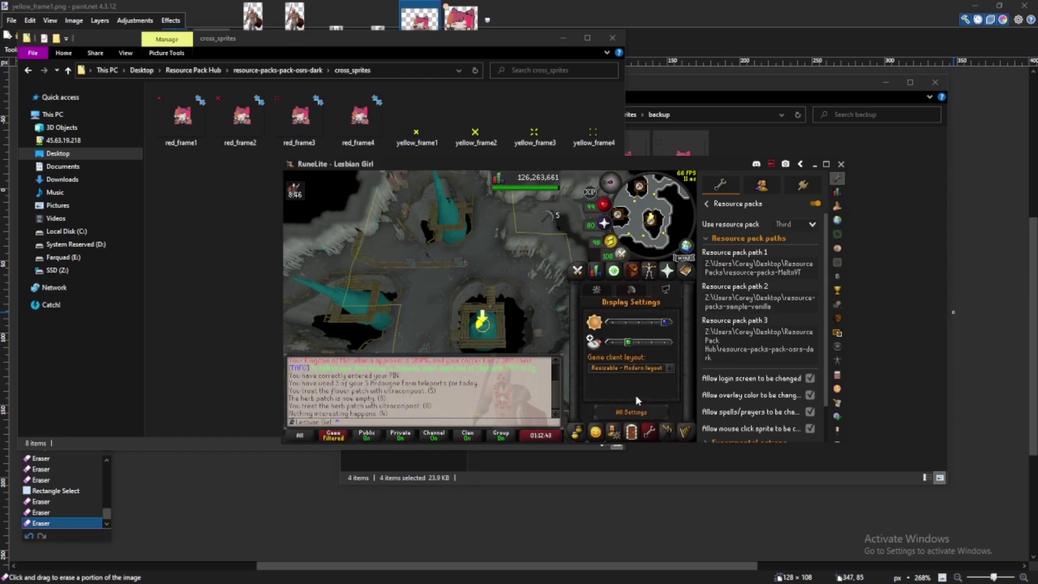
{"action": "left_click", "coordinate": [635, 395]}
{"action": "left_click", "coordinate": [649, 266]}
{"action": "left_click", "coordinate": [634, 414]}
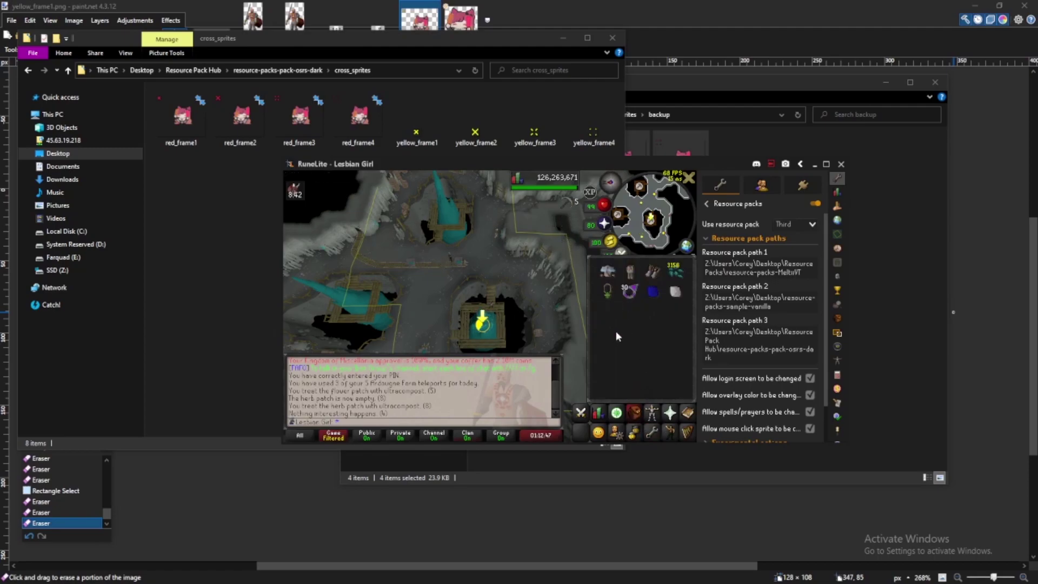
In File Explorer, open the resizeable_mode folder of resource-packs-pack-osrs-dark and select side_panel_background
{"action": "left_click", "coordinate": [266, 229]}
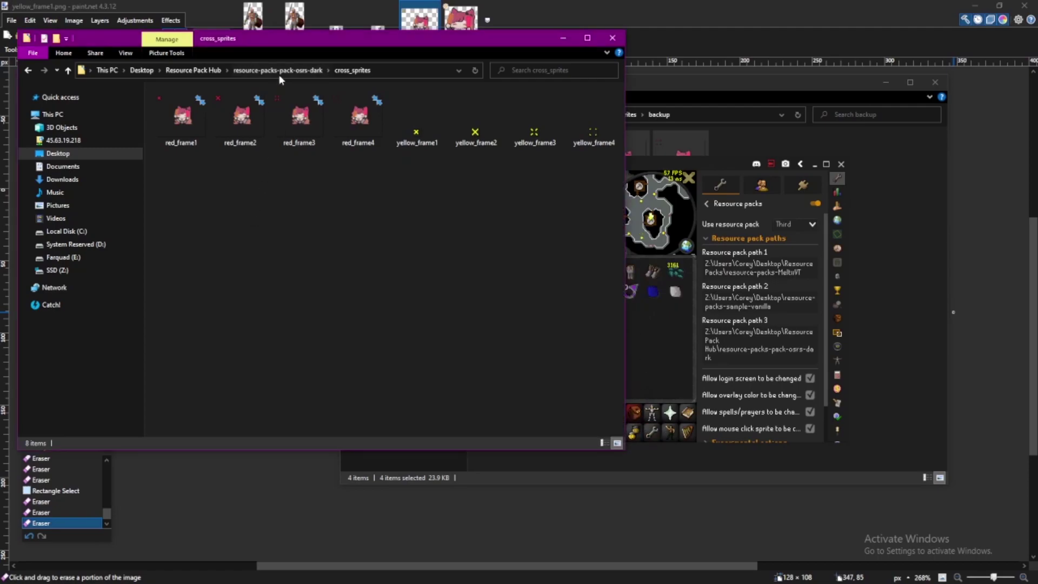
{"action": "left_click", "coordinate": [278, 71]}
{"action": "double_click", "coordinate": [204, 366]}
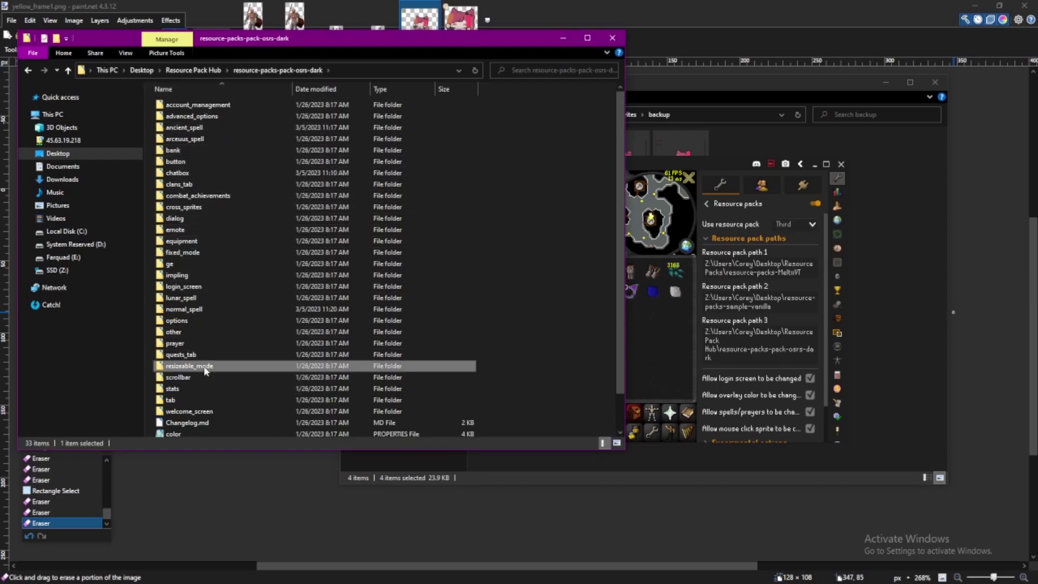
{"action": "left_click", "coordinate": [245, 151]}
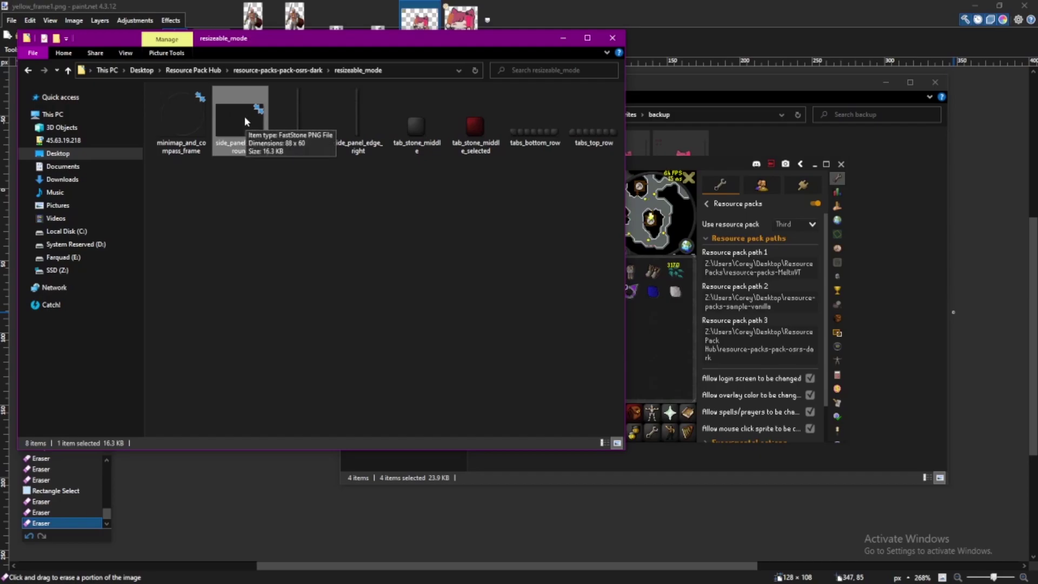
Compare the side_panel_background image with the inventory panel shown in RuneLite
{"action": "left_click", "coordinate": [680, 334]}
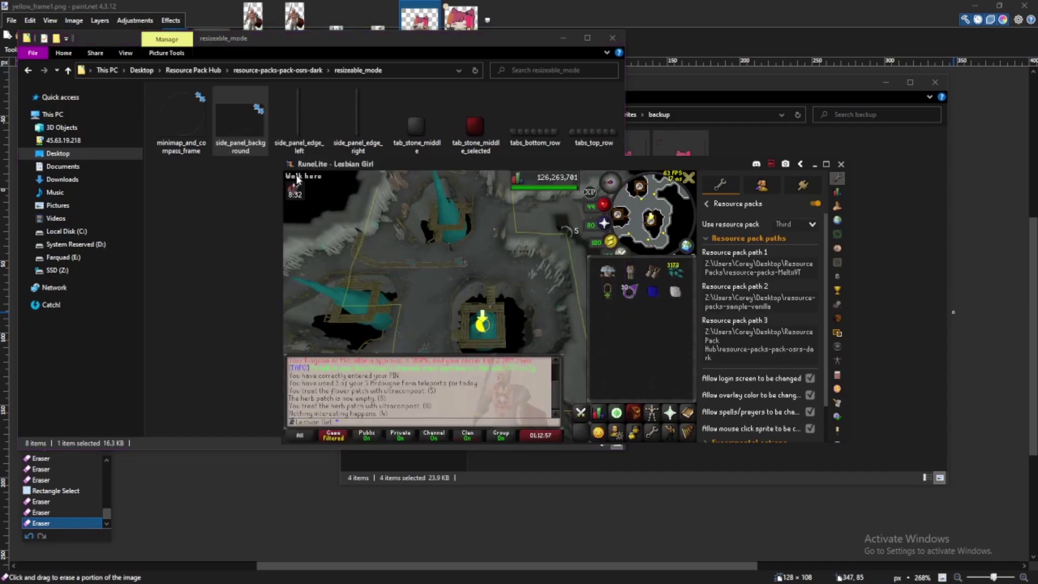
{"action": "left_click", "coordinate": [240, 145]}
{"action": "left_click", "coordinate": [687, 328]}
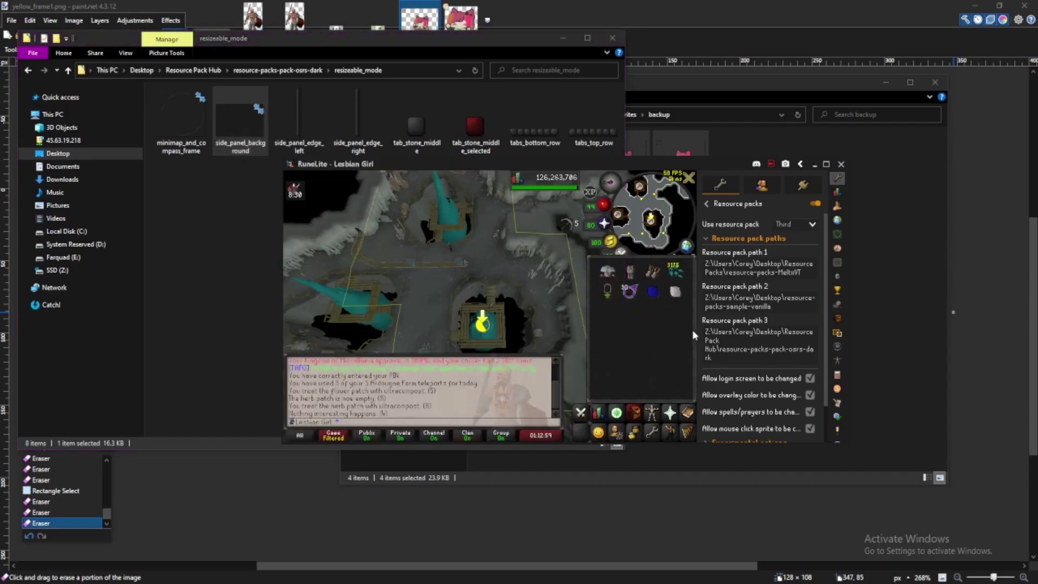
{"action": "left_click", "coordinate": [254, 133]}
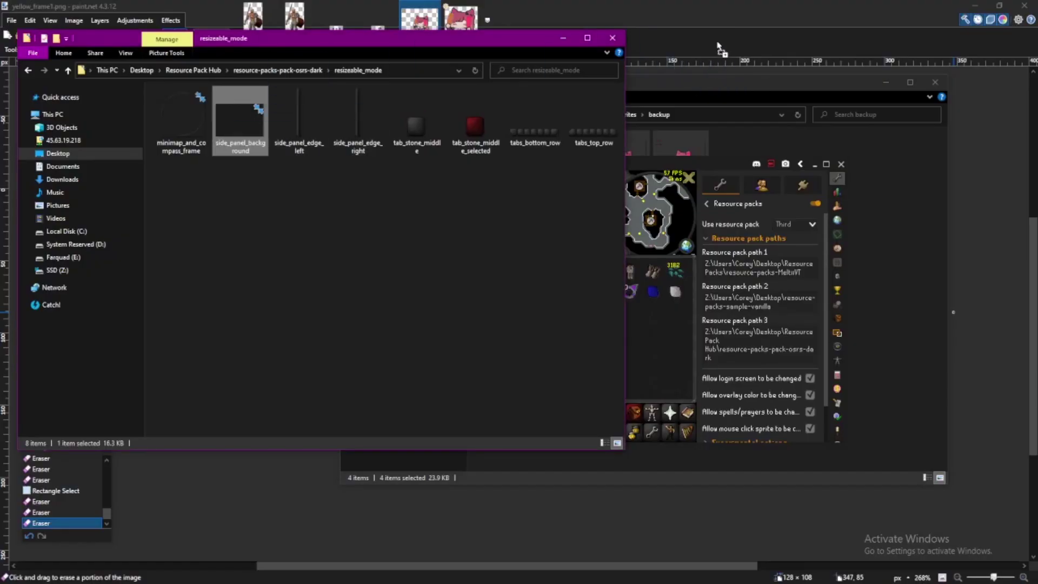
Open side_panel_background in paint.net and paste the 60 × 60 MeltiiRAVE picture from the other open image over its left part
{"action": "left_click_drag", "start_coordinate": [719, 49], "coordinate": [713, 19]}
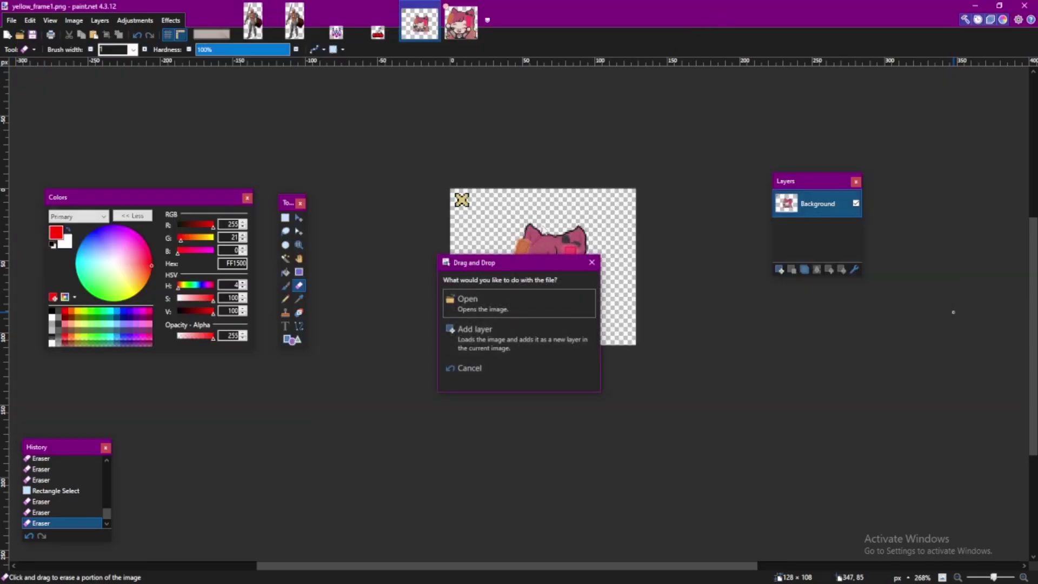
{"action": "key", "text": "Return"}
{"action": "left_click", "coordinate": [461, 24]}
{"action": "key", "text": "ctrl+c"}
{"action": "left_click", "coordinate": [508, 22]}
{"action": "key", "text": "ctrl+v"}
{"action": "left_click", "coordinate": [563, 234]}
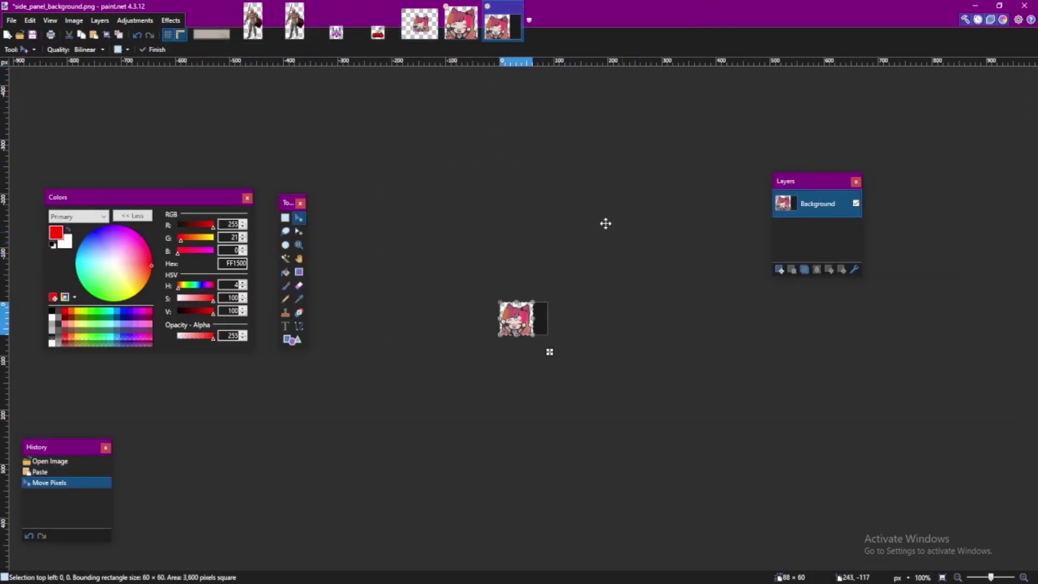
Save side_panel_background.png with the auto-detect bit depth
{"action": "left_click", "coordinate": [11, 20]}
{"action": "left_click", "coordinate": [21, 89]}
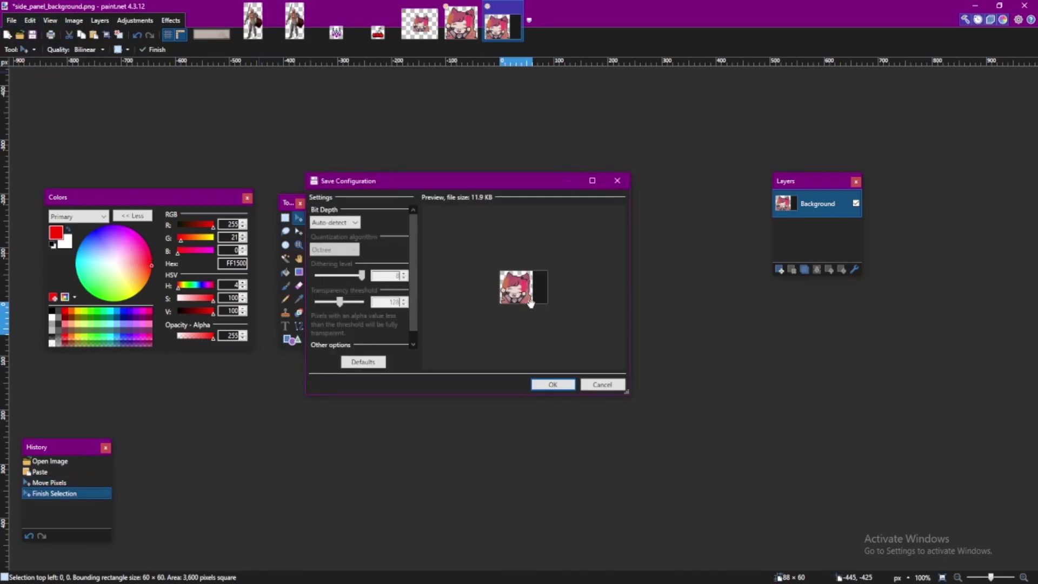
{"action": "left_click", "coordinate": [553, 385]}
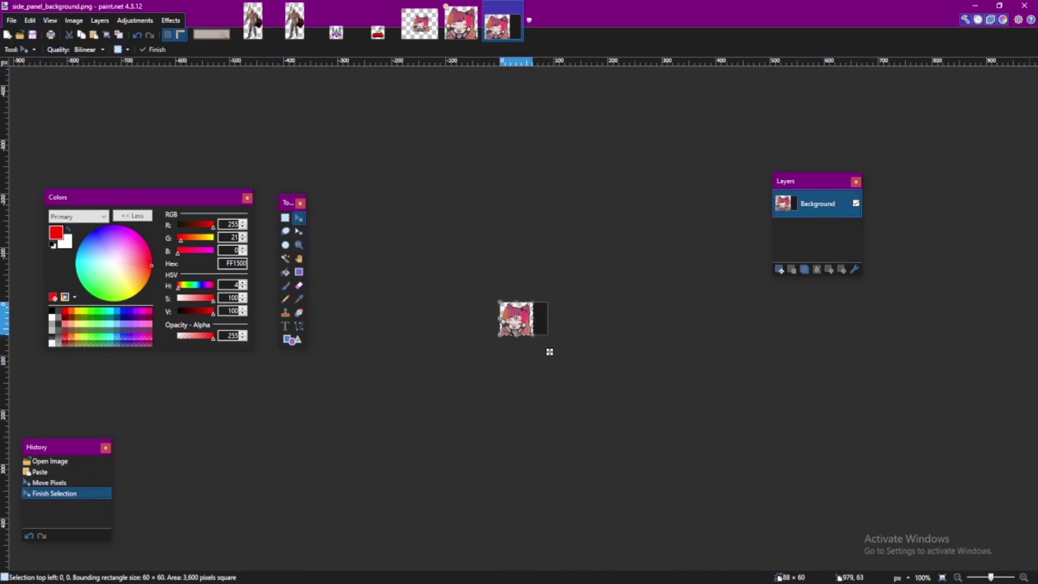
Switch to RuneLite and reload the Resource packs plugin to test the new side panel background behind the inventory
{"action": "key", "text": "alt+Tab"}
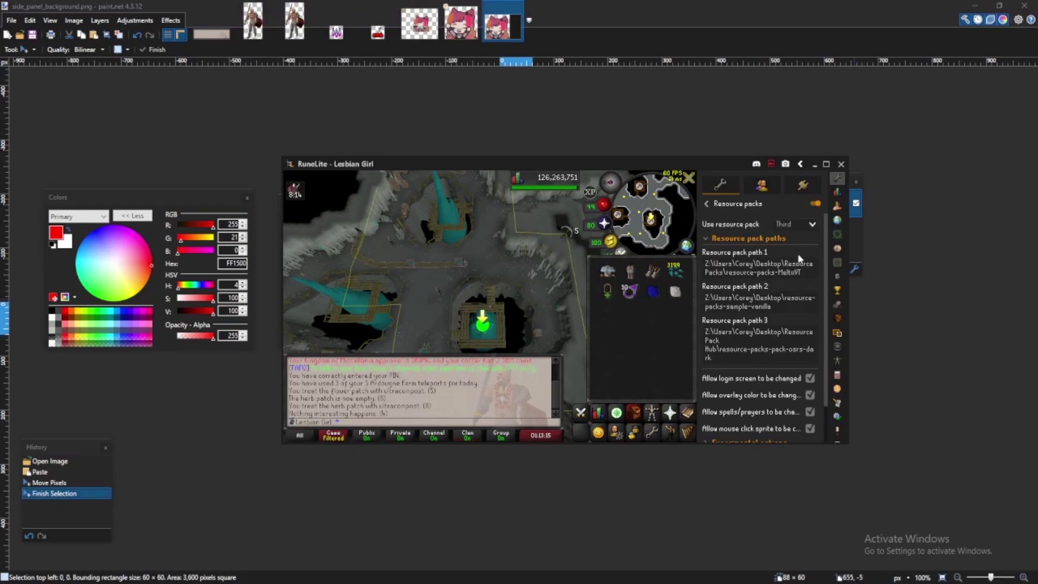
{"action": "left_click", "coordinate": [811, 205]}
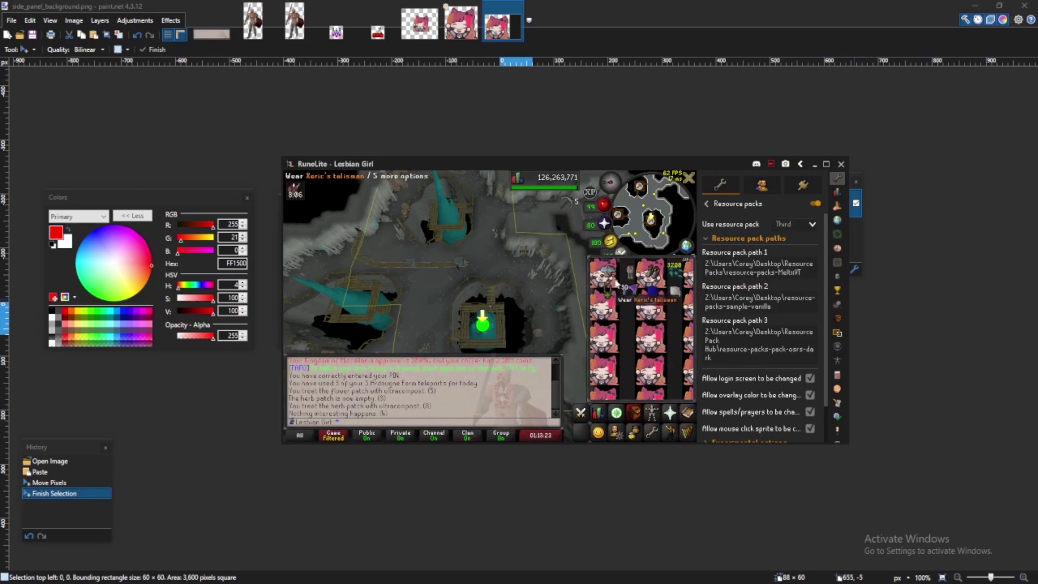
{"action": "left_click_drag", "start_coordinate": [544, 308], "coordinate": [576, 276]}
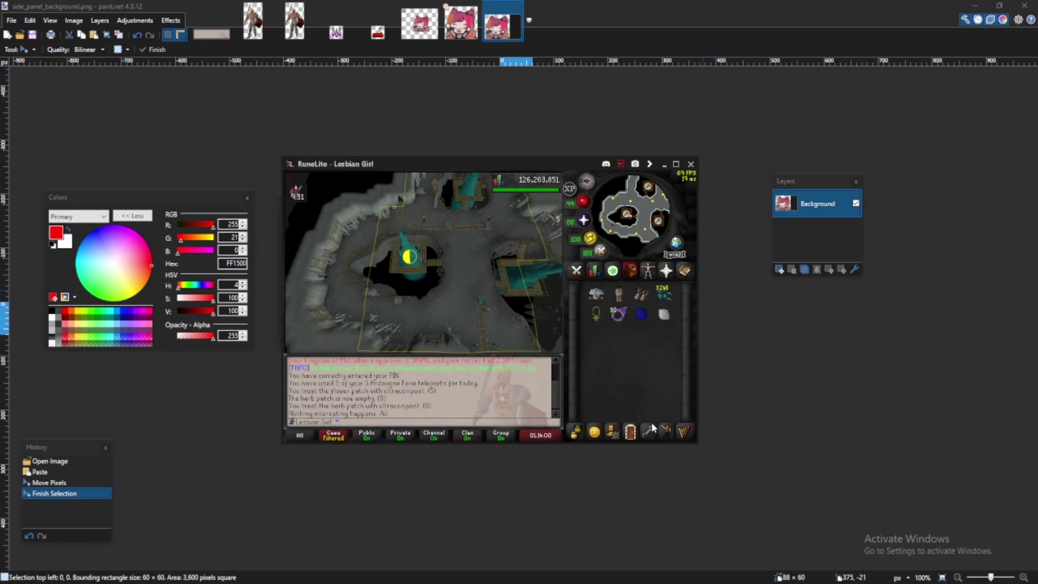
Look through the side panel tabs in the fixed layout, including combat, skills and friends, and return to the inventory
{"action": "left_click", "coordinate": [664, 431]}
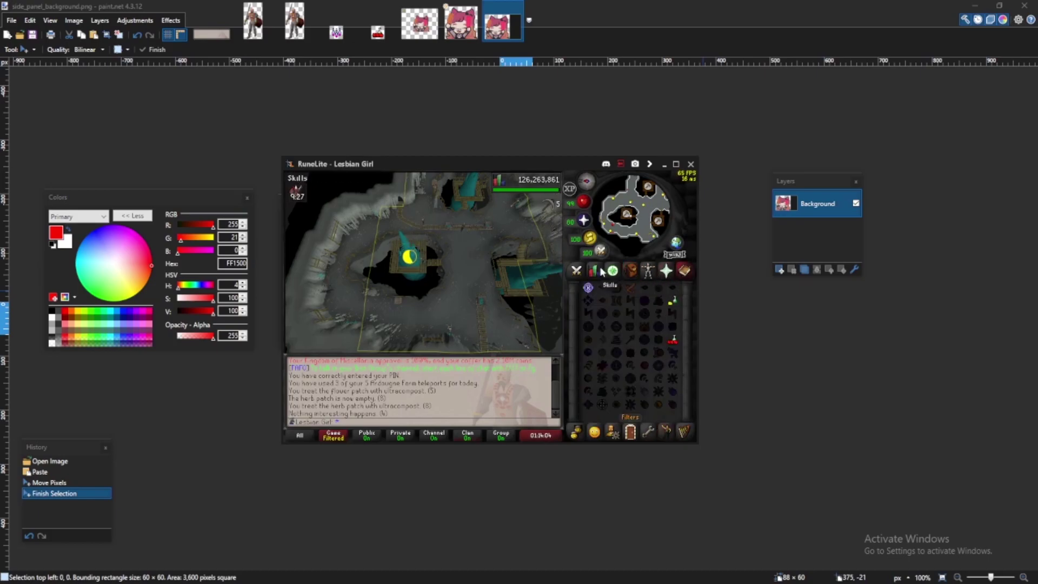
{"action": "left_click", "coordinate": [577, 270]}
{"action": "left_click", "coordinate": [595, 272]}
{"action": "left_click", "coordinate": [629, 273]}
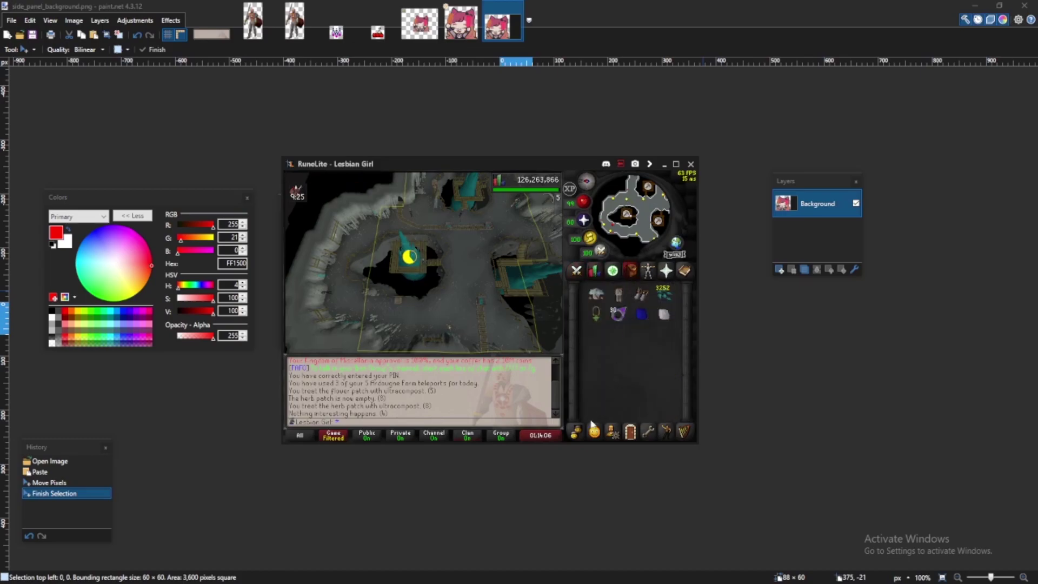
{"action": "left_click", "coordinate": [576, 434]}
{"action": "left_click", "coordinate": [594, 434]}
{"action": "left_click", "coordinate": [631, 272]}
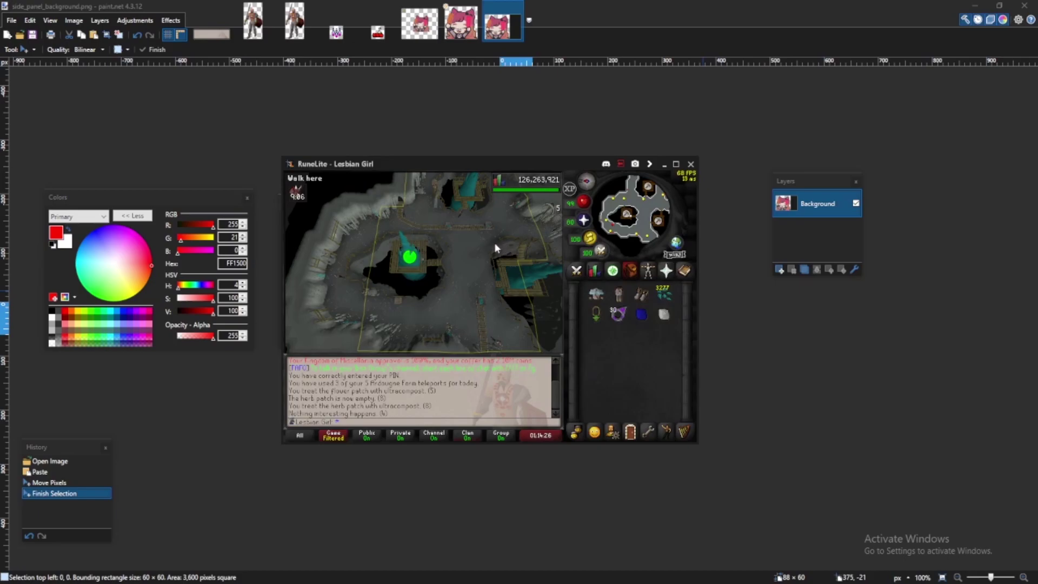
{"action": "scroll", "coordinate": [496, 248], "scroll_direction": "down", "scroll_amount": 1}
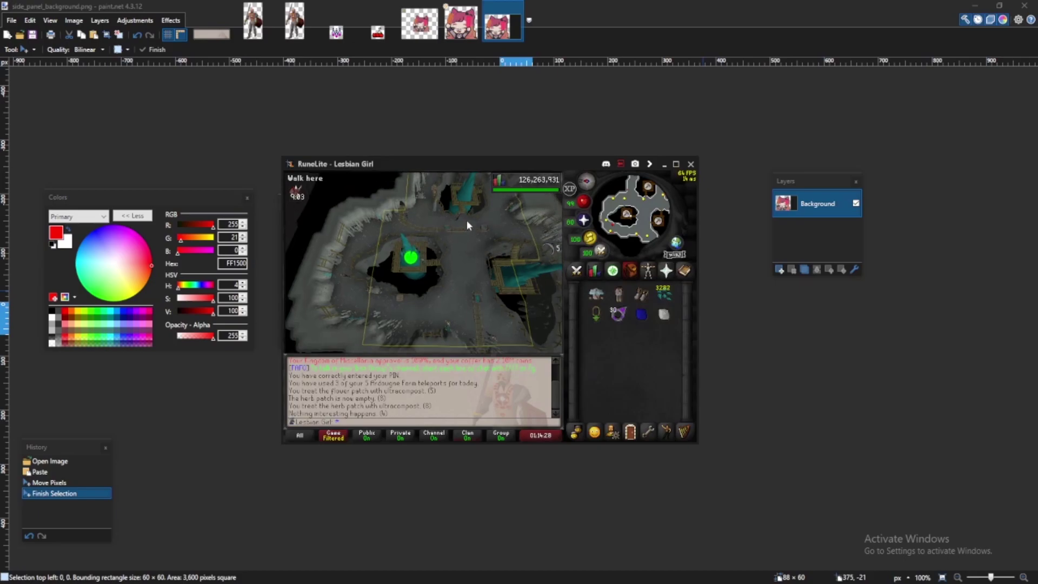